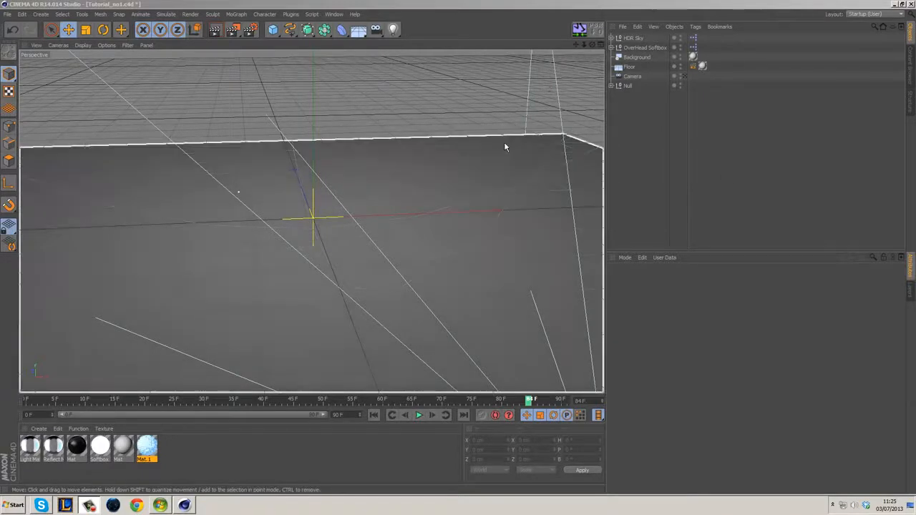
Inspect the whole finished tutorial scene with its floor, camera and softbox lights.
mouse_move(504, 143)
left_mouse_down("alt")
mouse_move(521, 143)
mouse_move(503, 157)
left_mouse_up("alt")
scroll(502, 157, "down", 4)
left_click_drag(474, 197, 528, 196, "alt")
middle_click_drag(527, 197, 474, 186, "alt")
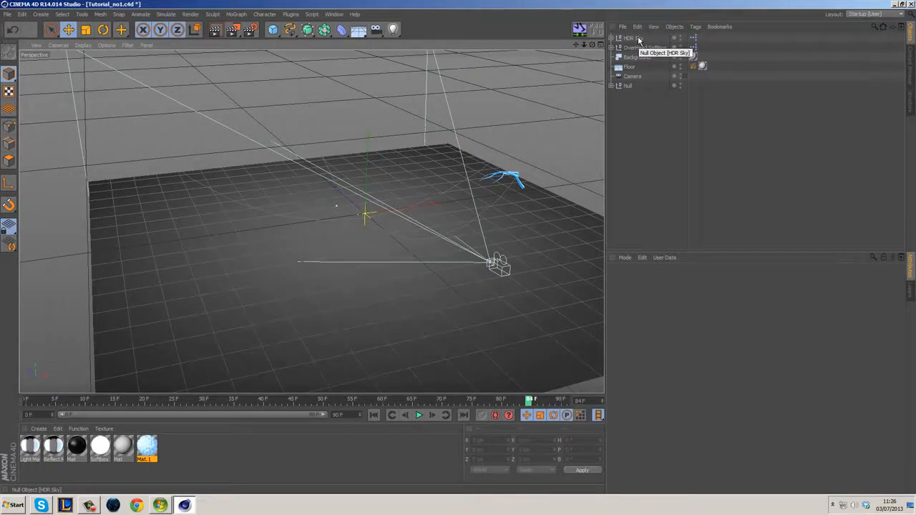
left_click(393, 29)
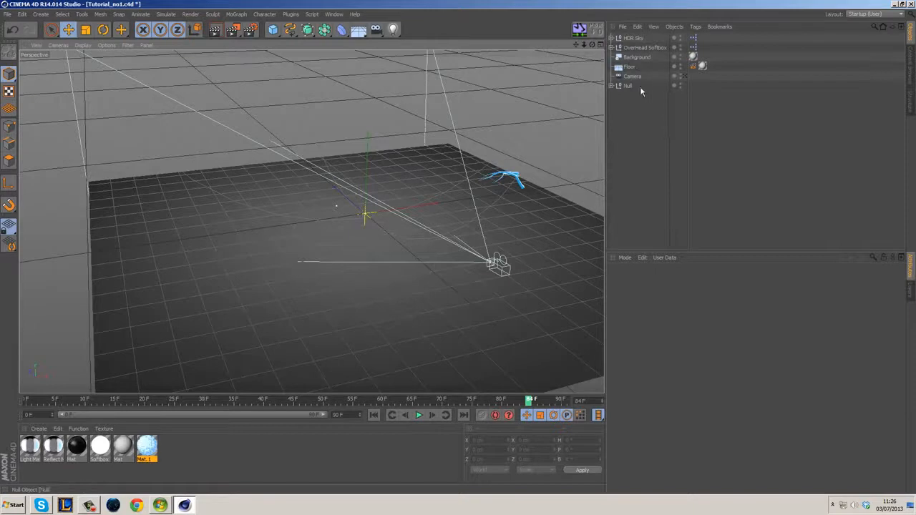
Remove duplicate materials from the tutorial scene's material list.
left_click_drag(211, 465, 174, 457)
left_click(79, 428)
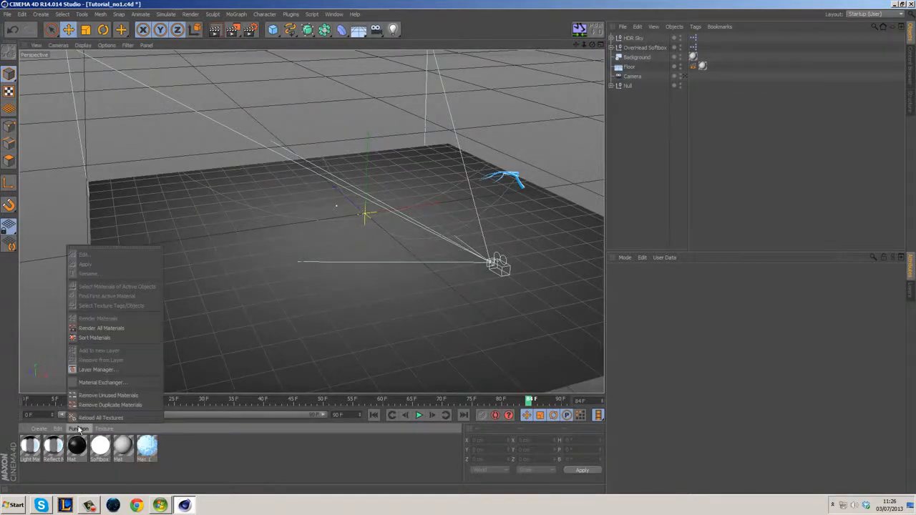
left_click(91, 403)
left_click_drag(194, 470, 170, 449)
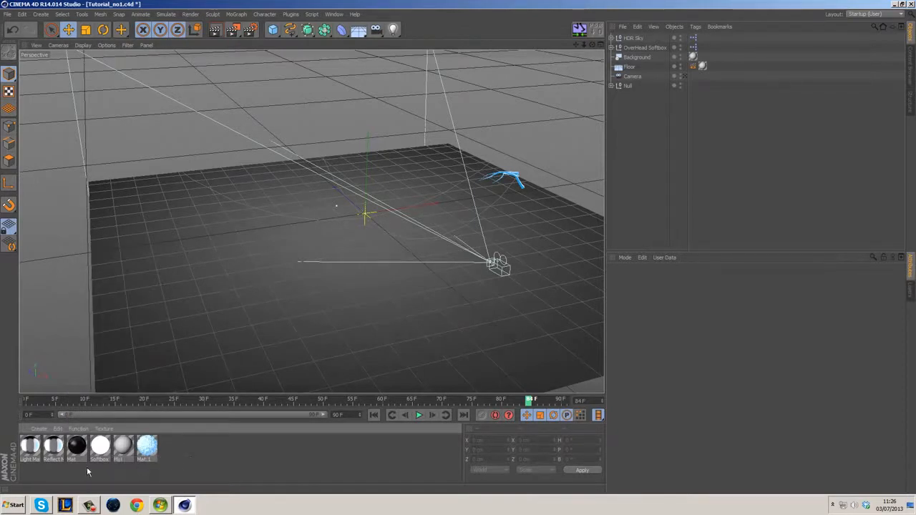
left_click_drag(108, 471, 39, 476)
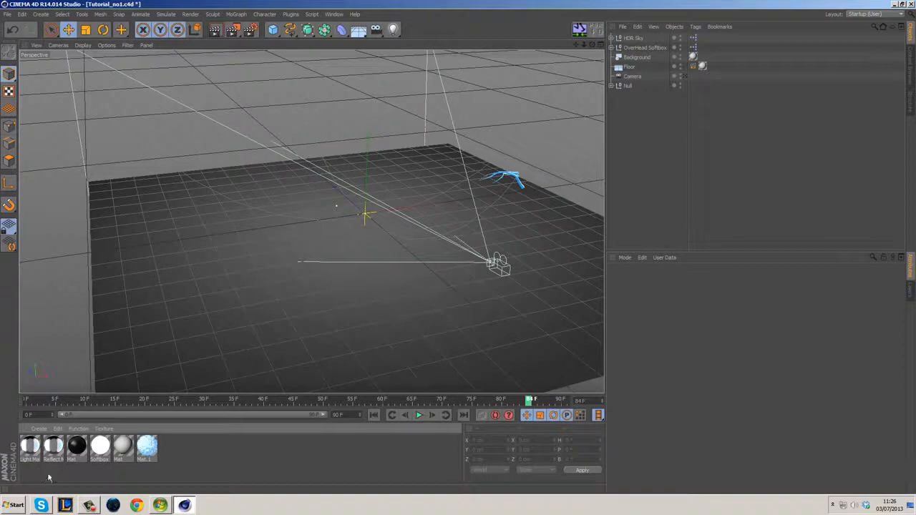
Examine the HDR Sky and OverHead Softbox objects and the materials of the finished scene.
left_click(634, 47)
left_click(638, 38)
left_click(637, 47)
left_click(637, 39)
left_click_drag(24, 477, 103, 451)
left_click_drag(190, 470, 123, 445)
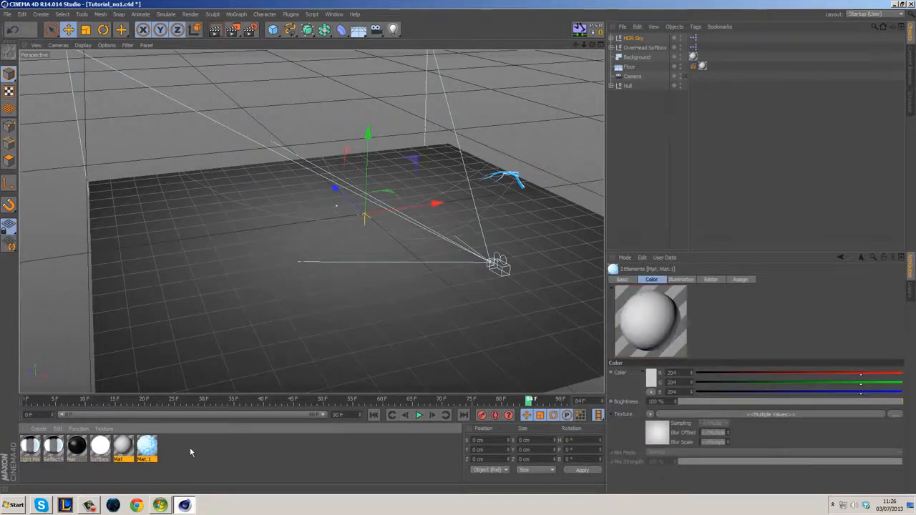
left_click_drag(146, 446, 282, 304)
Switch to the Untitled 2.c4d project and look through its Camera object.
left_click(330, 13)
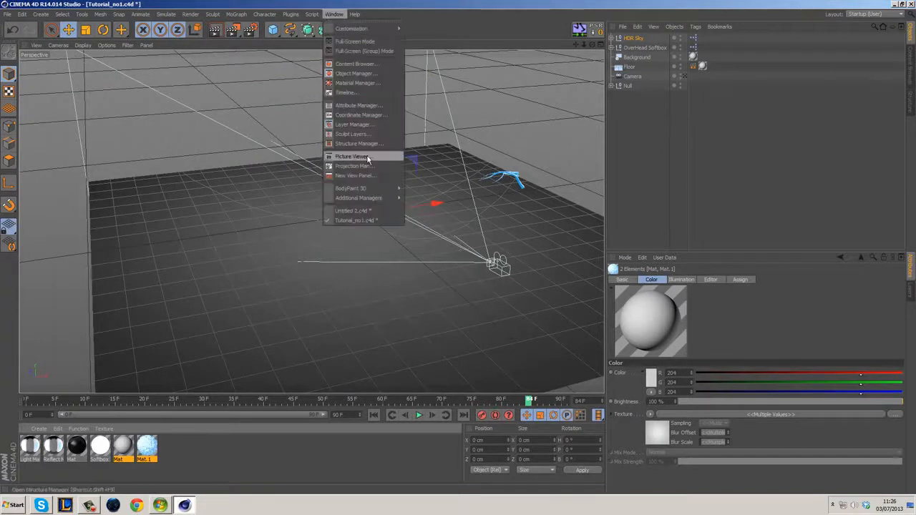
left_click(355, 217)
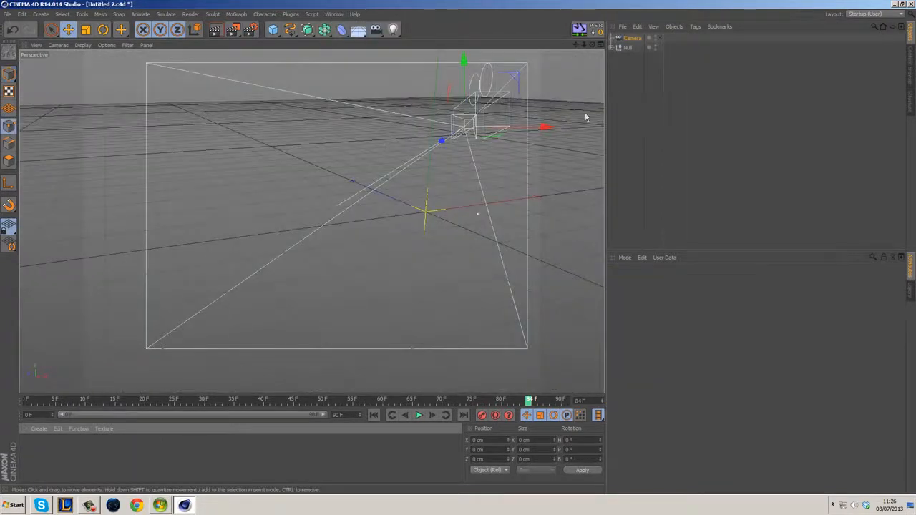
left_click(659, 38)
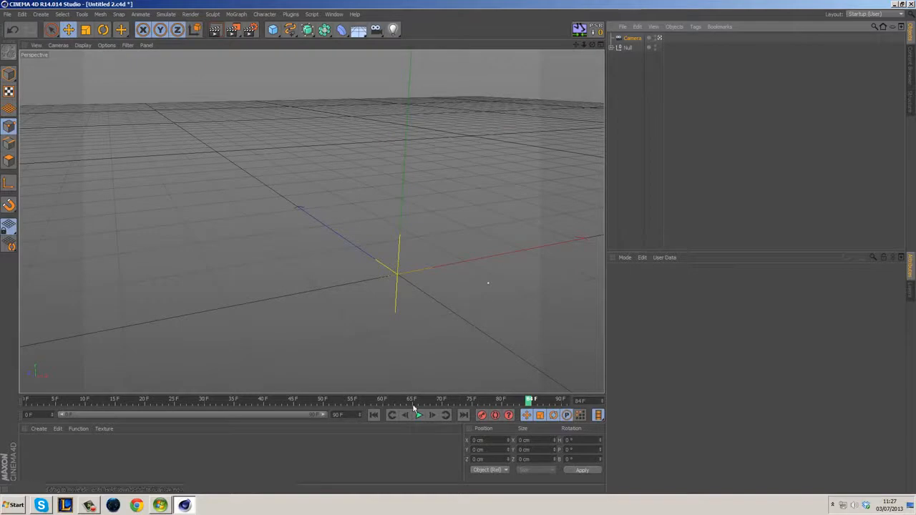
Play the animation from the first frame and rewind it to the start.
left_click(374, 415)
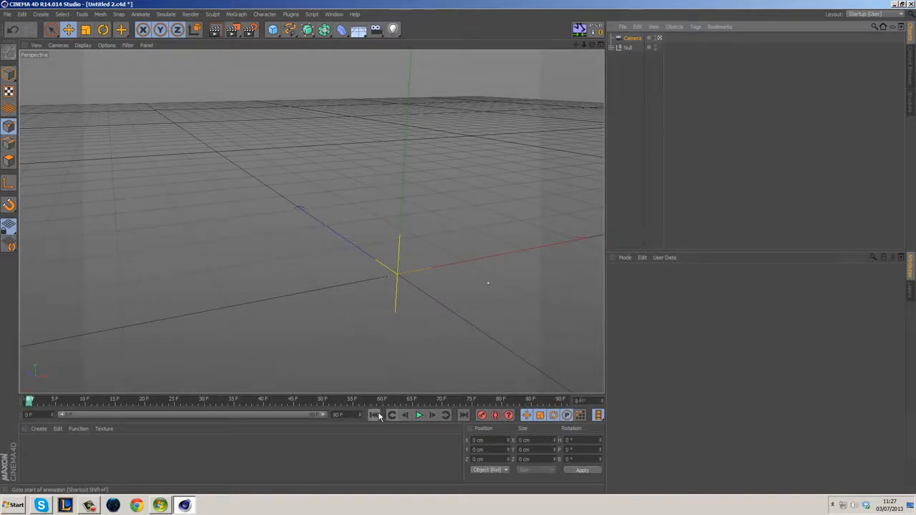
left_click(420, 416)
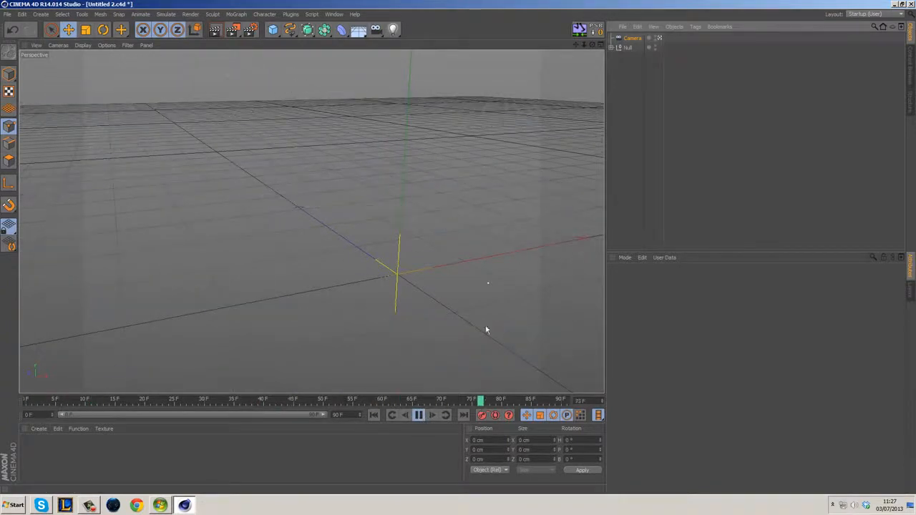
left_click(419, 415)
left_click(374, 416)
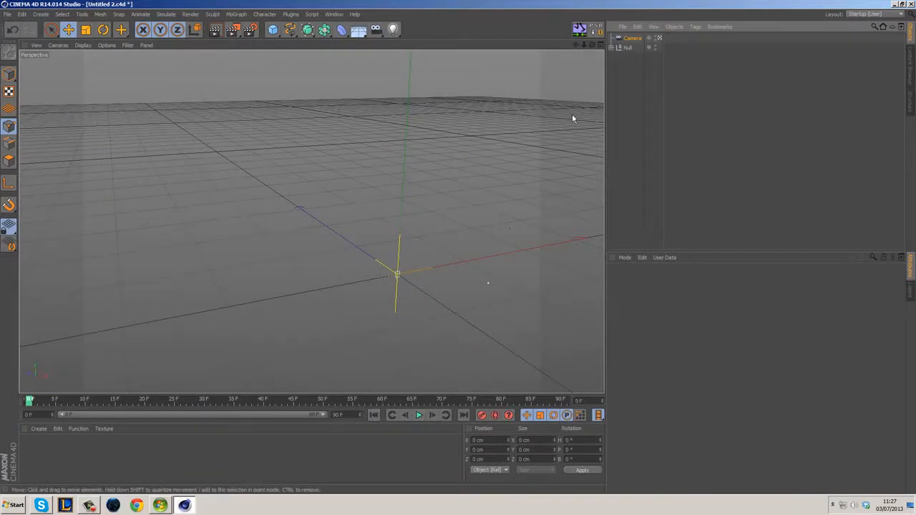
Add a Floor object and a Background object to the scene.
left_click(357, 30)
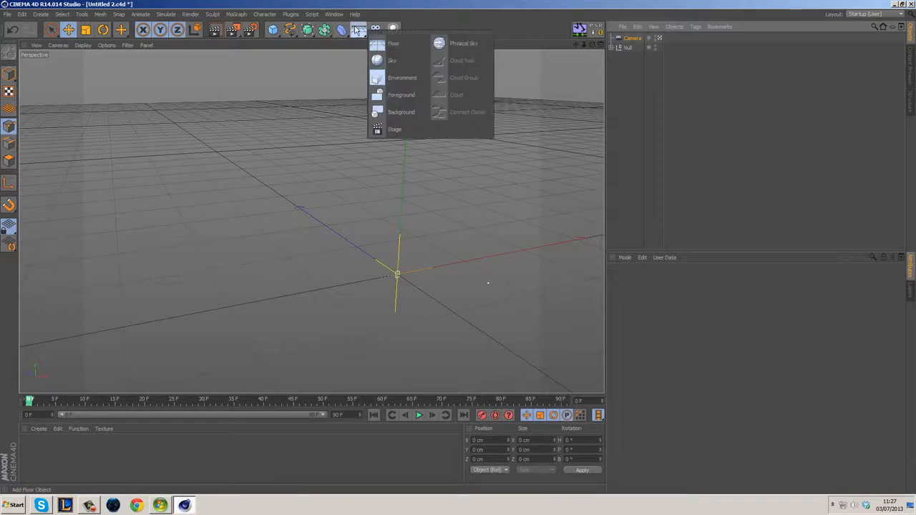
left_click(393, 45)
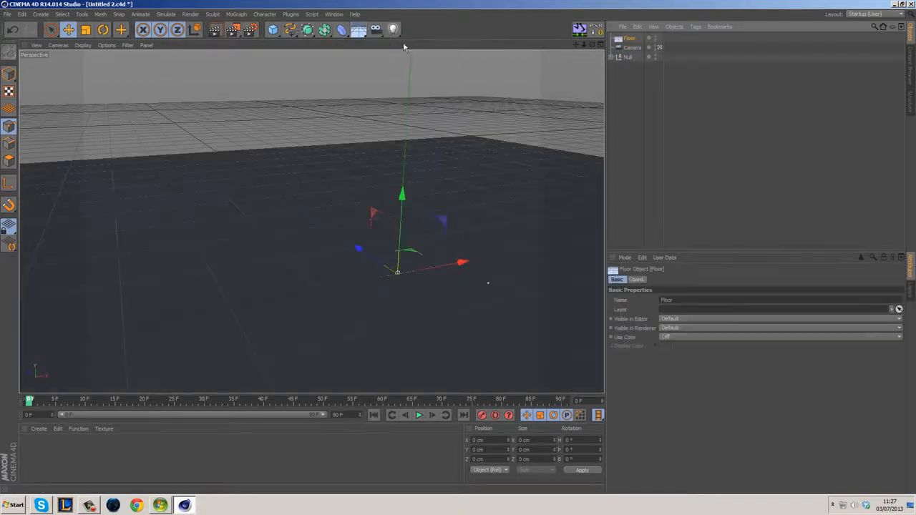
left_click(360, 31)
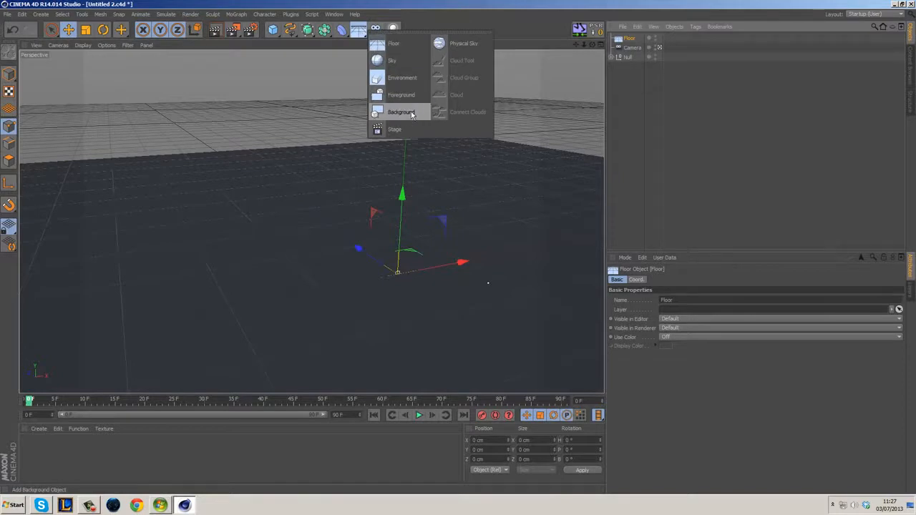
left_click(401, 112)
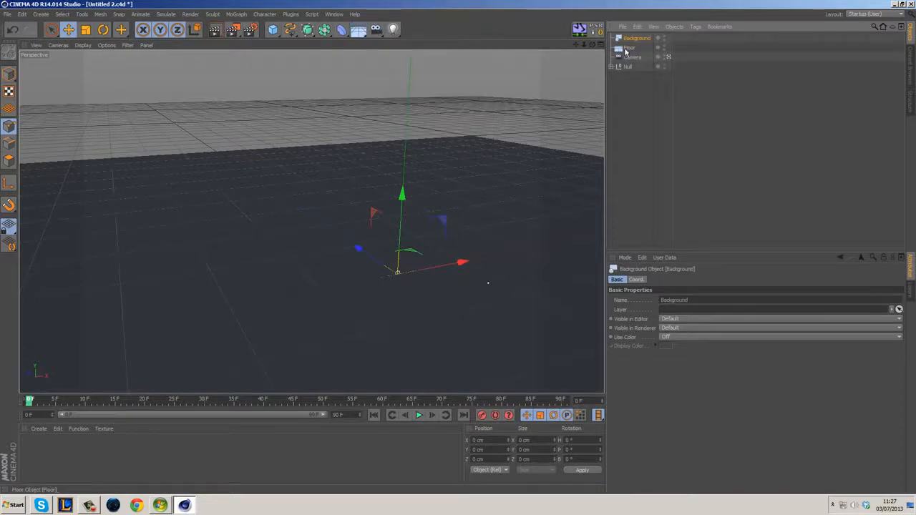
Preview-render the view at frame 0 and again with the animation advanced to frame 56.
left_click(216, 30)
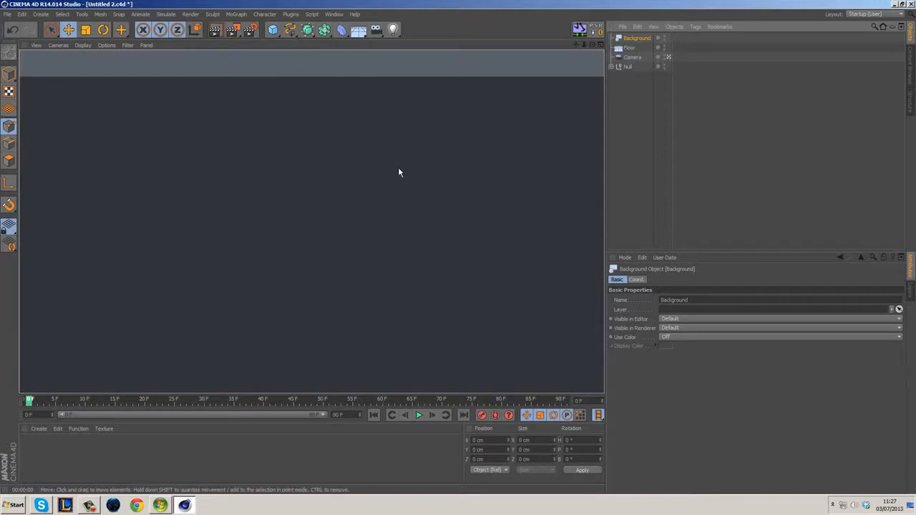
left_click(418, 415)
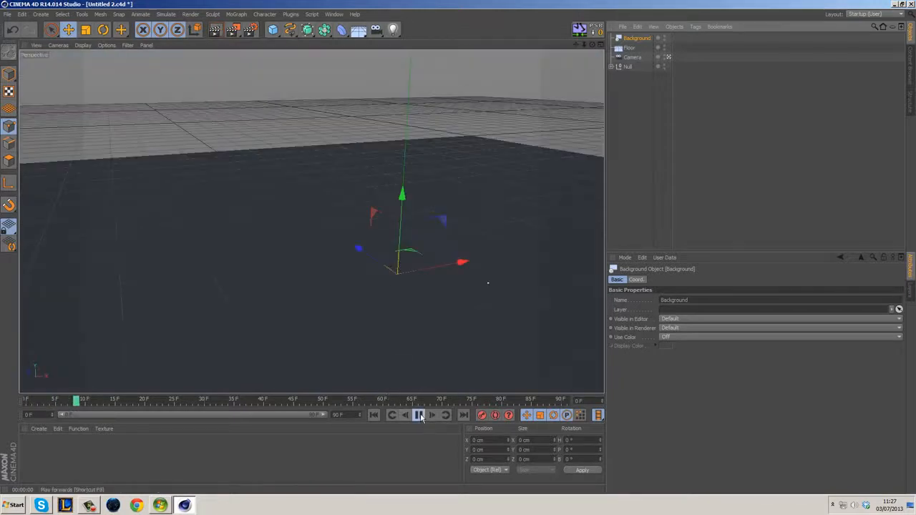
left_click(419, 416)
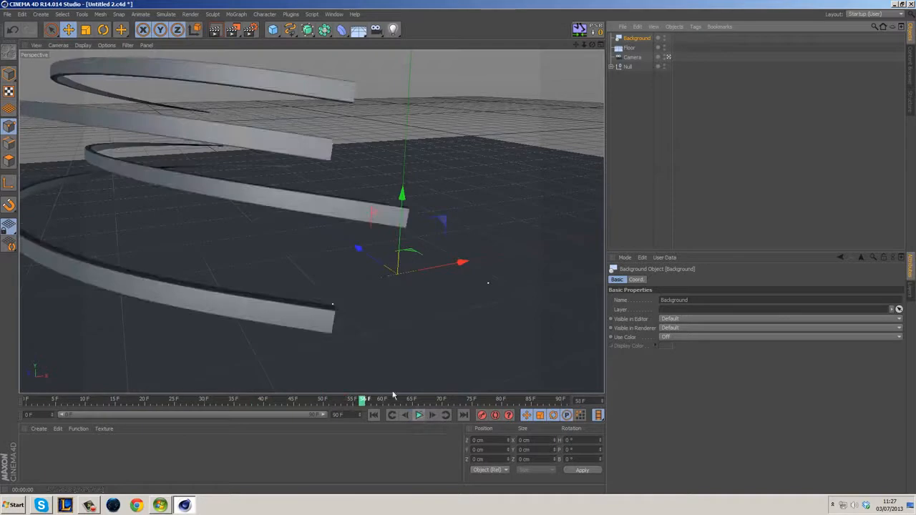
left_click(215, 30)
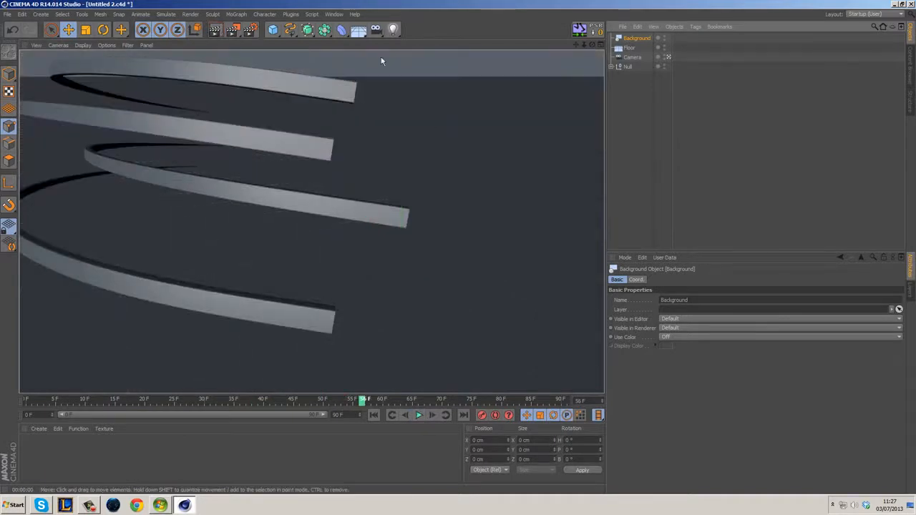
Set the render output size to 1920 × 1080 pixels.
left_click(254, 33)
double_click(202, 46)
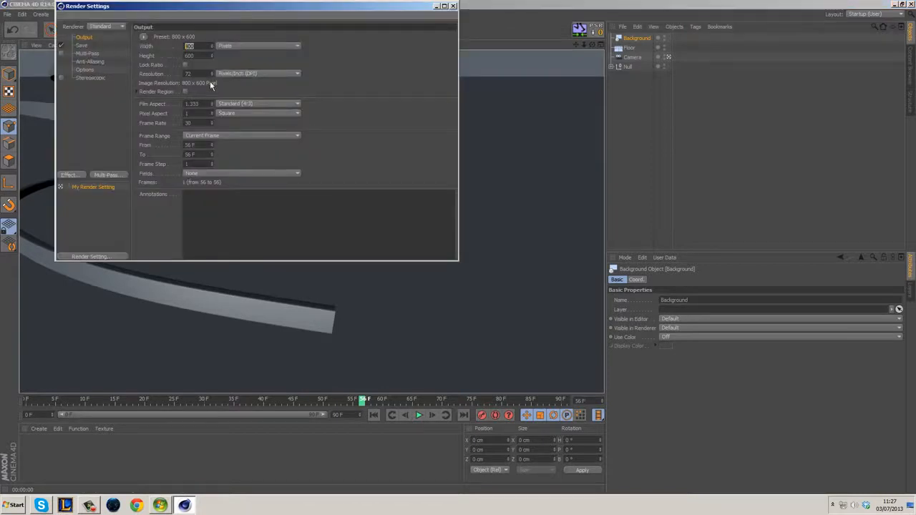
type("1920")
key("Tab")
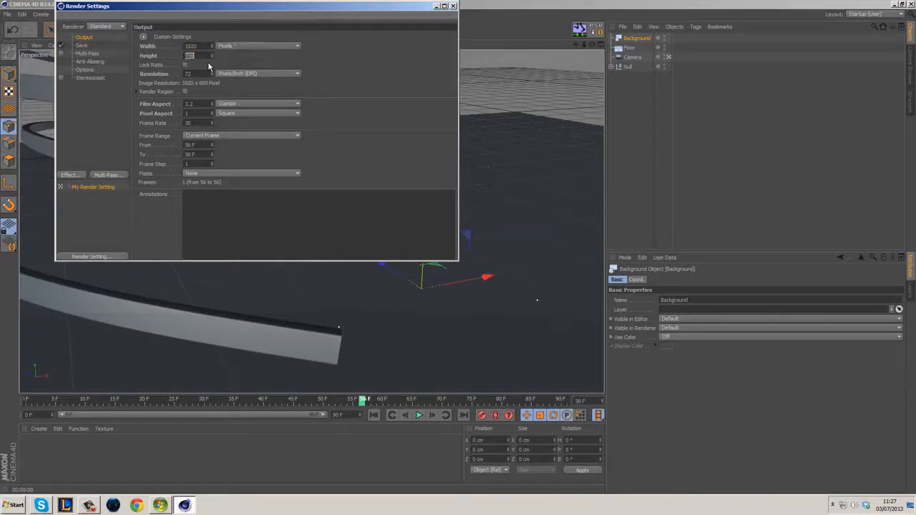
type("1080")
key("Return")
Lock the output aspect ratio and reduce the render size to 480 × 270 pixels.
left_click(184, 64)
key("Return")
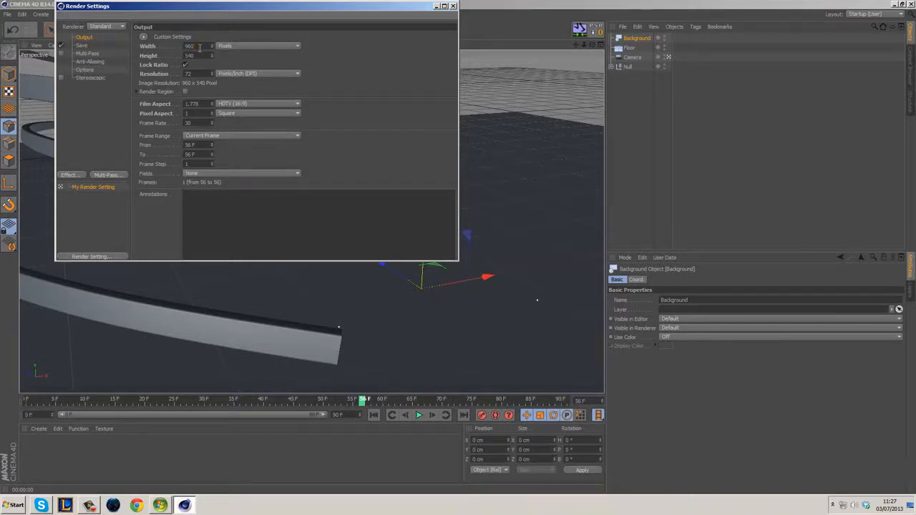
type("/2")
key("Return")
left_click(445, 6)
left_click(901, 4)
left_click(454, 6)
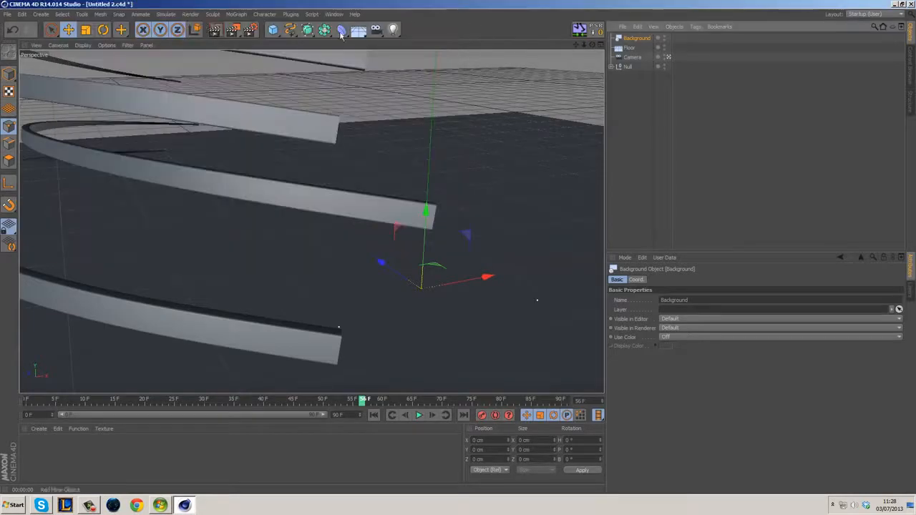
Render the current frame in the view and in the Picture Viewer to check the output size.
left_click(217, 30)
left_click(233, 30)
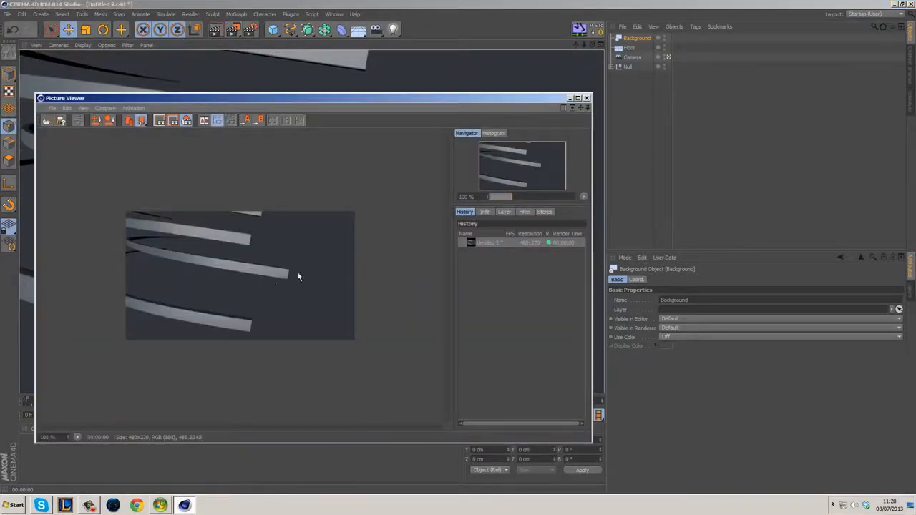
left_click(588, 98)
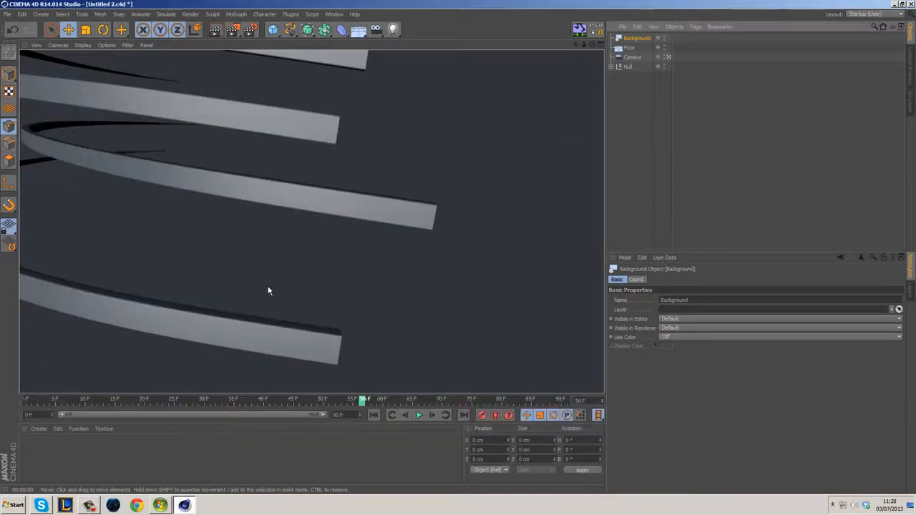
Turn off Lock Ratio in the render output settings.
left_click(250, 29)
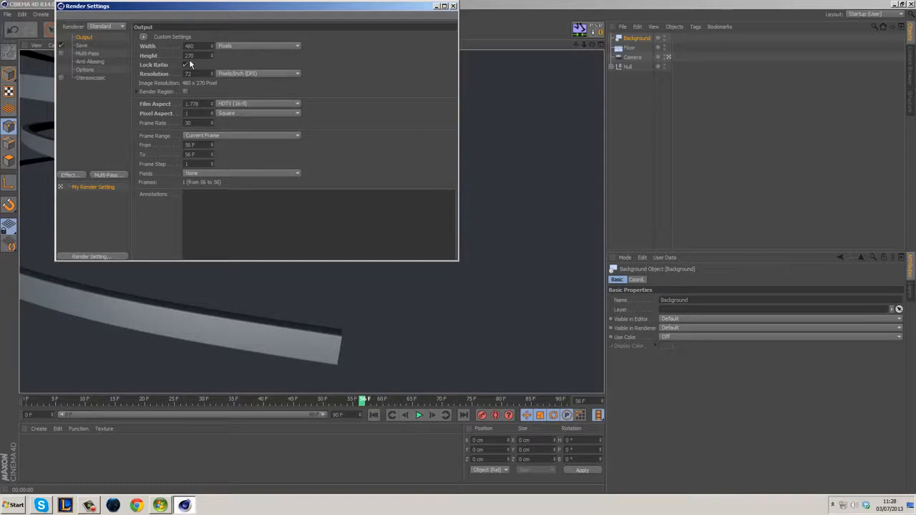
left_click(185, 66)
double_click(204, 46)
left_click(348, 45)
left_click(453, 6)
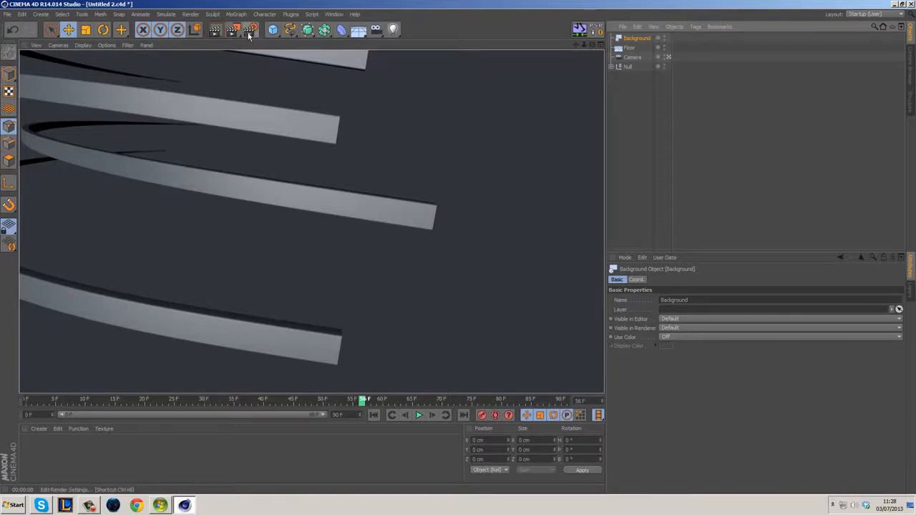
Create a new material named Bg and apply it to the Floor and Background objects.
left_click(630, 97)
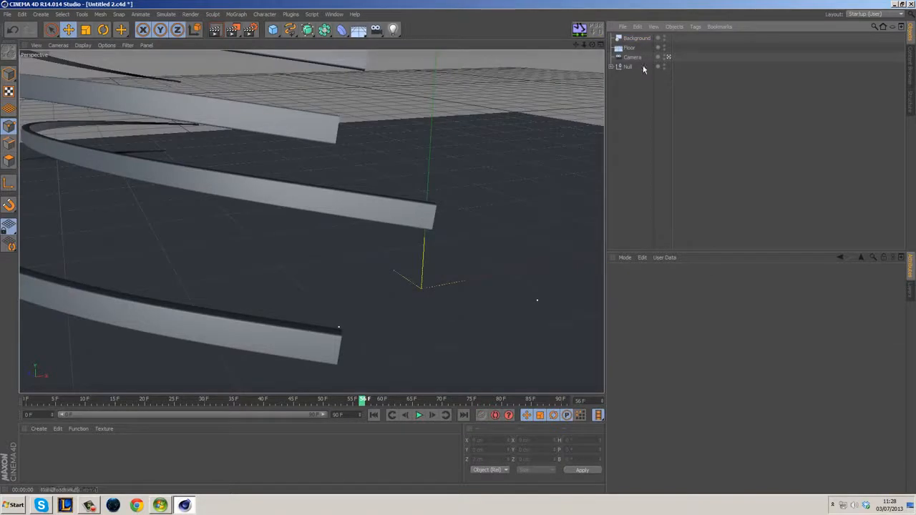
double_click(86, 451)
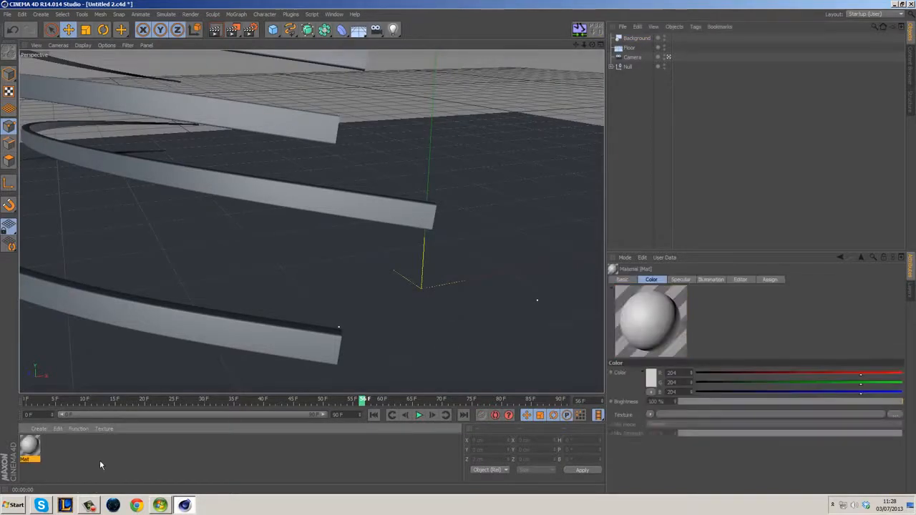
double_click(23, 460)
type("Bg")
key("Return")
left_click_drag(28, 451, 633, 48)
left_click_drag(28, 450, 634, 38)
Set the projection of the Floor's texture tag to Frontal.
left_click(677, 47)
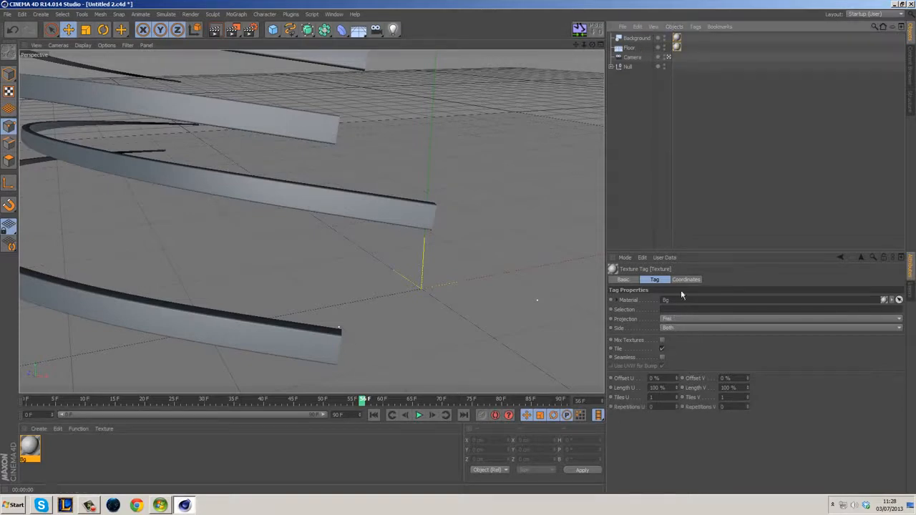
left_click(670, 319)
left_click(687, 366)
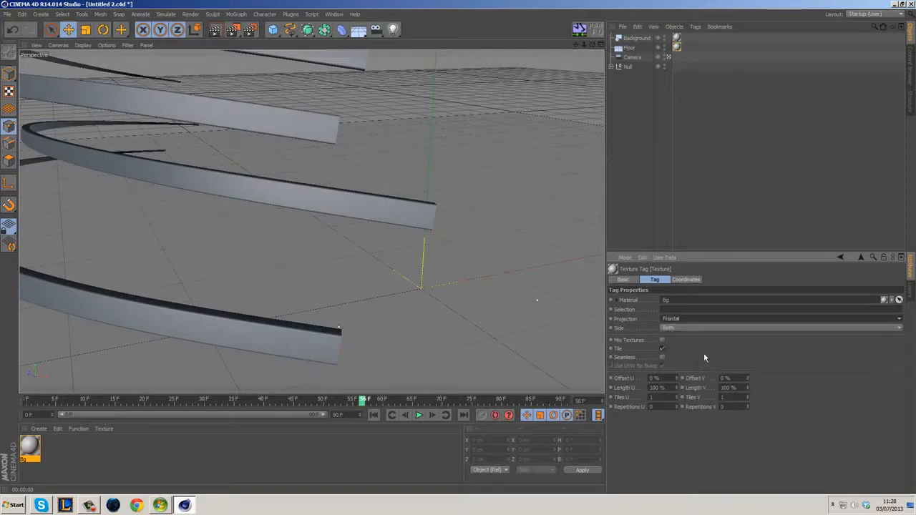
Add a Compositing tag to the Floor, enable Compositing Background, and render the view.
left_click(629, 48)
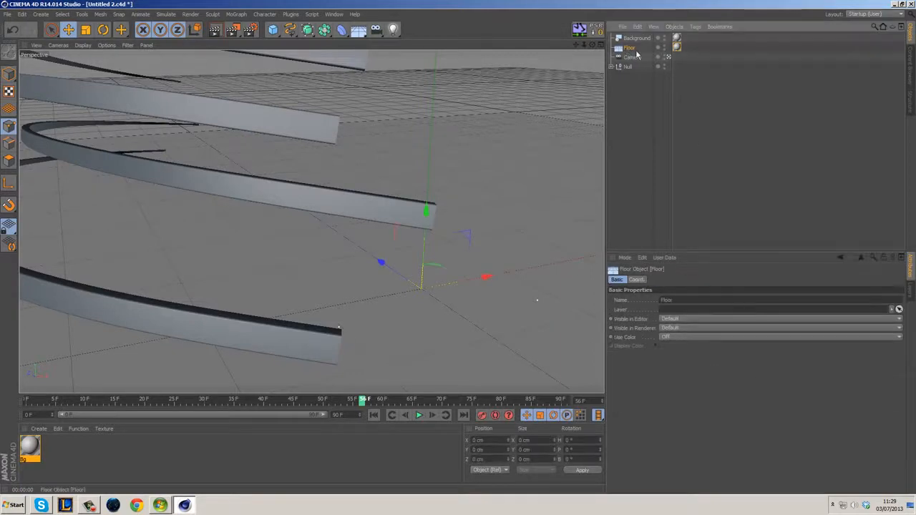
right_click(629, 48)
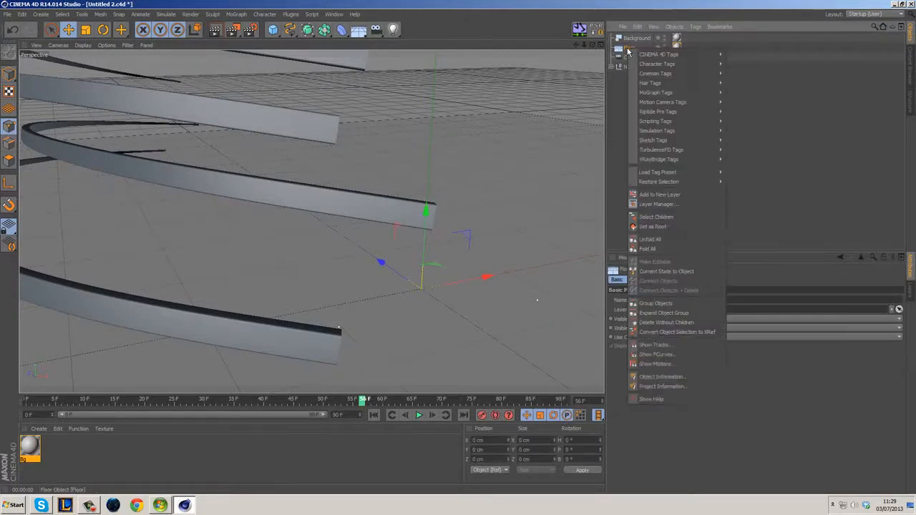
mouse_move(642, 55)
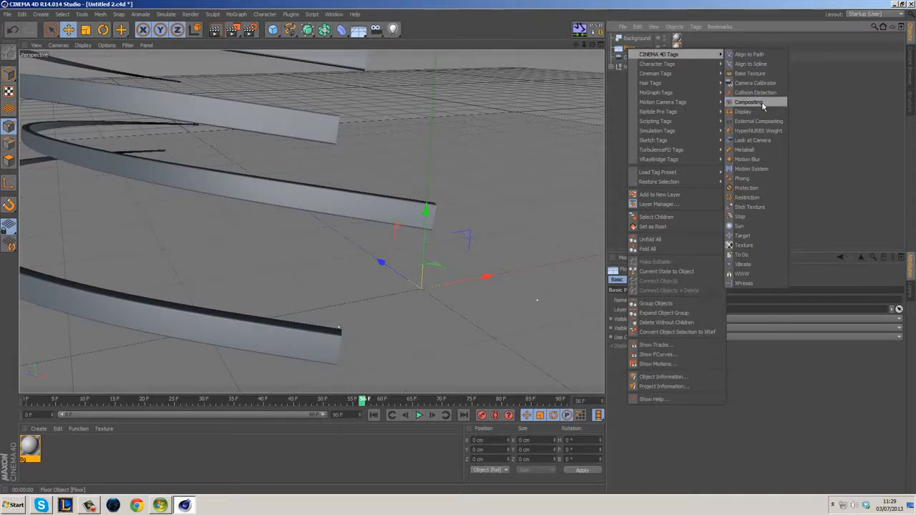
left_click(748, 102)
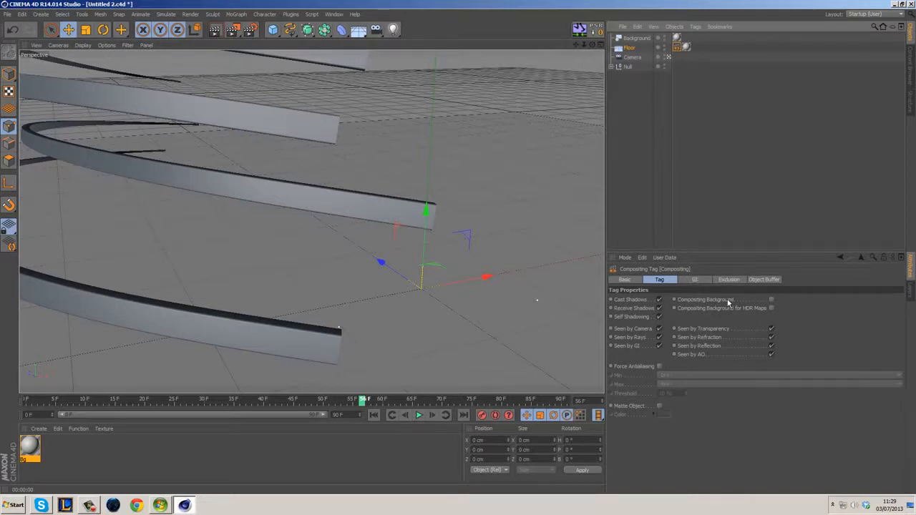
left_click(771, 299)
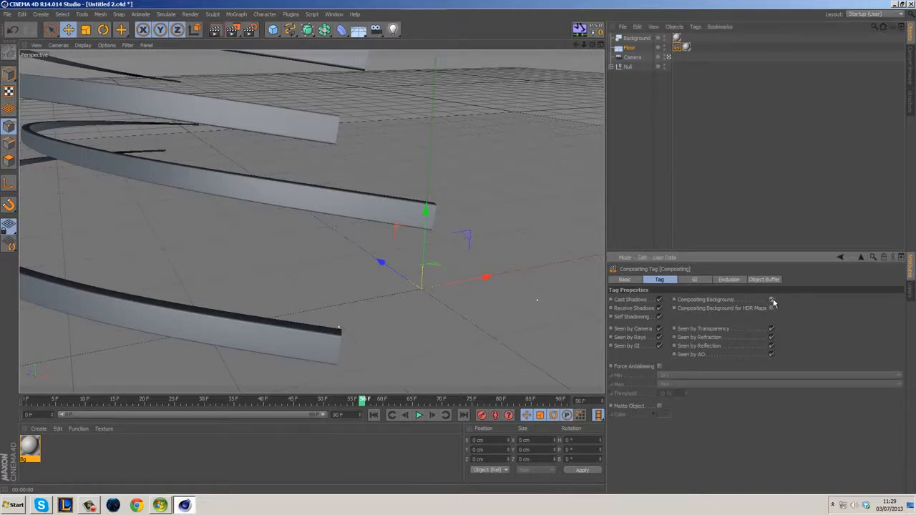
left_click(216, 30)
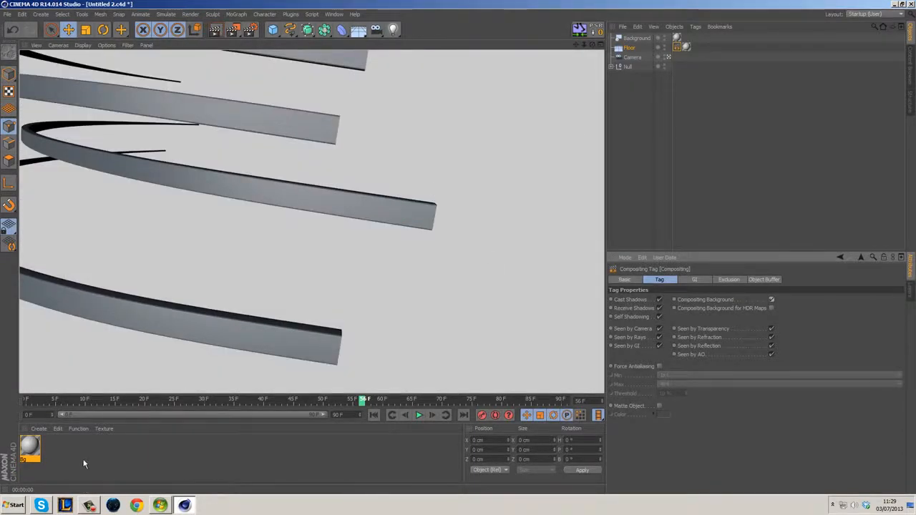
Turn off Specular in the Bg material and load a Gradient shader as its color texture.
double_click(30, 448)
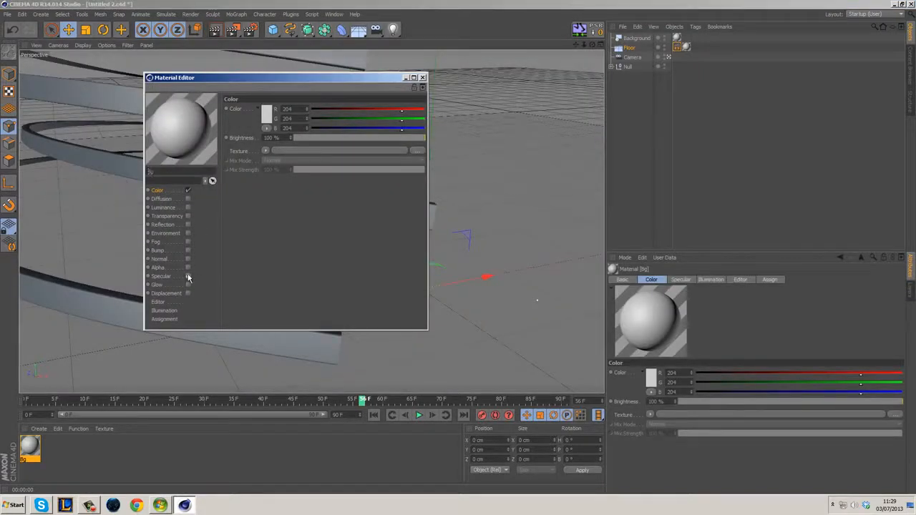
left_click(188, 277)
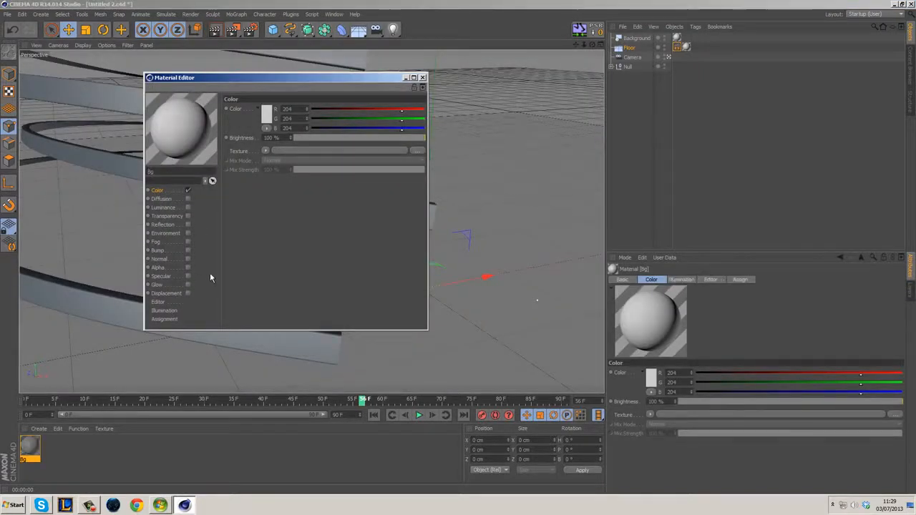
left_click(266, 150)
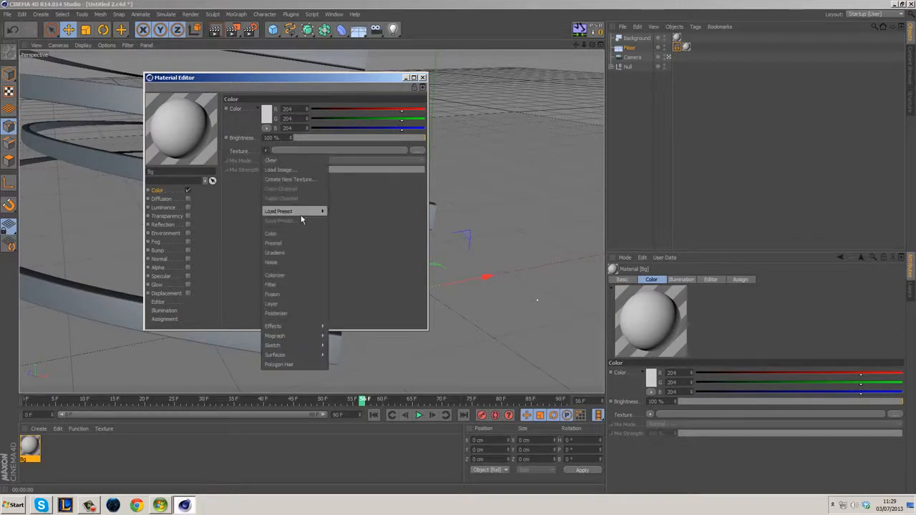
left_click(275, 254)
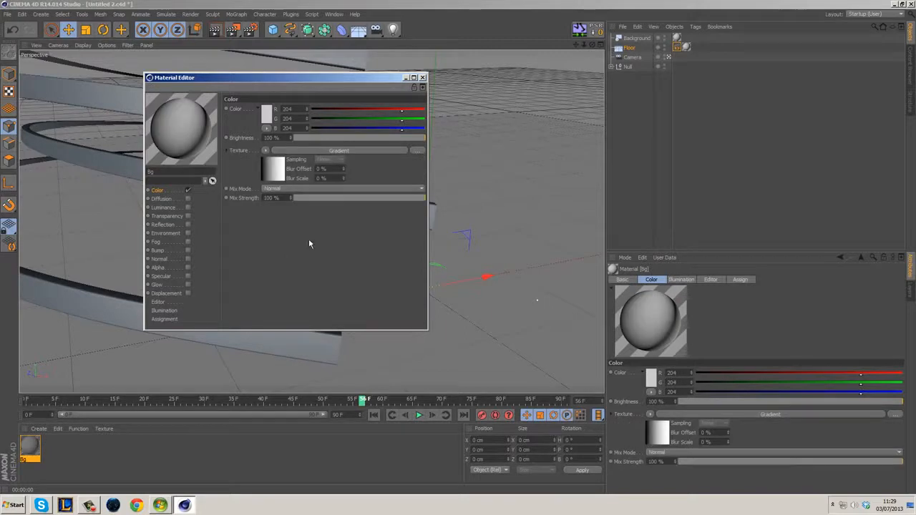
Set the Bg gradient type to 2D - Circular with a Flat (2D) shader preview, and render the view.
left_click(272, 170)
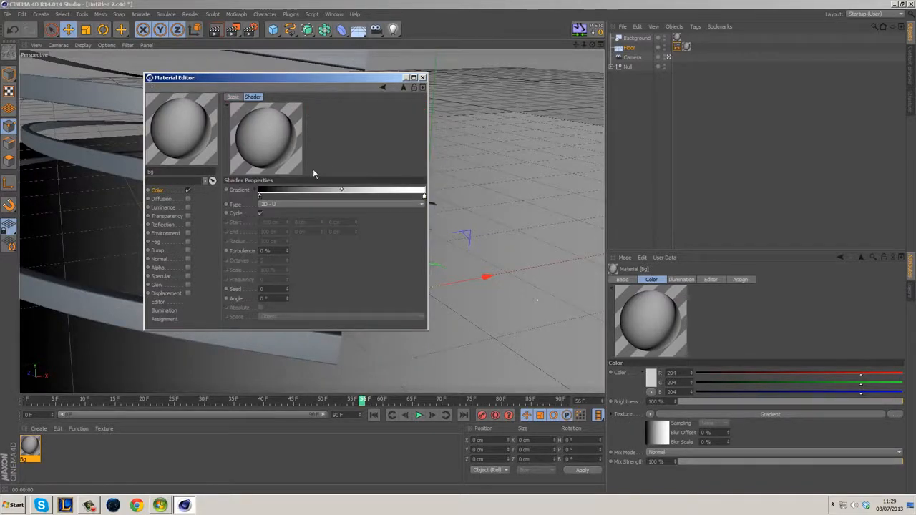
left_click(267, 204)
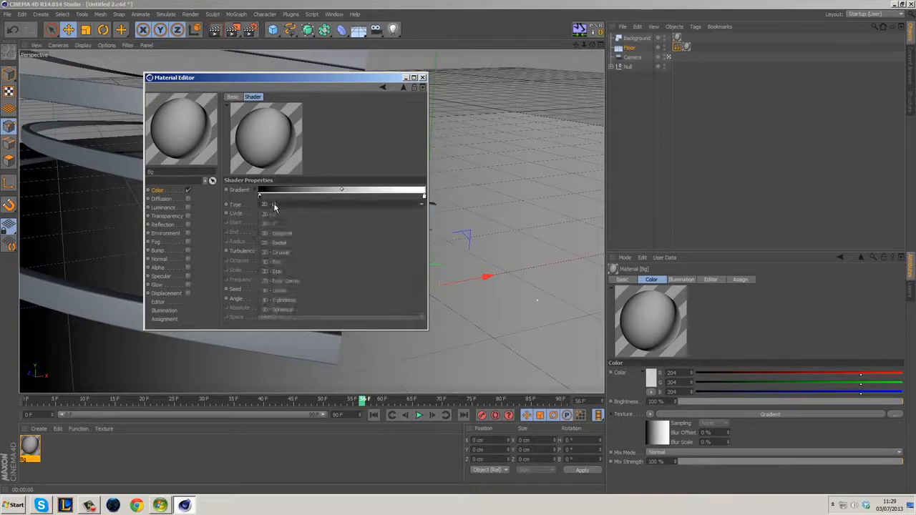
left_click(295, 252)
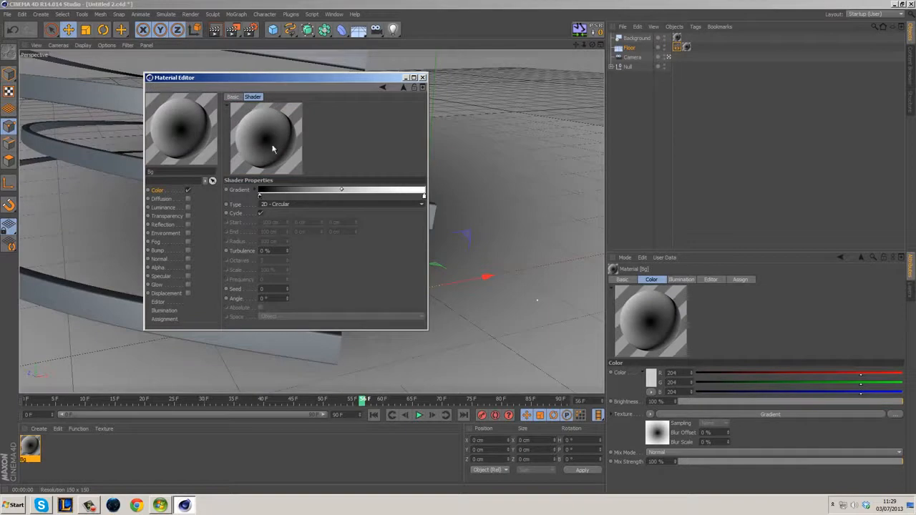
right_click(256, 129)
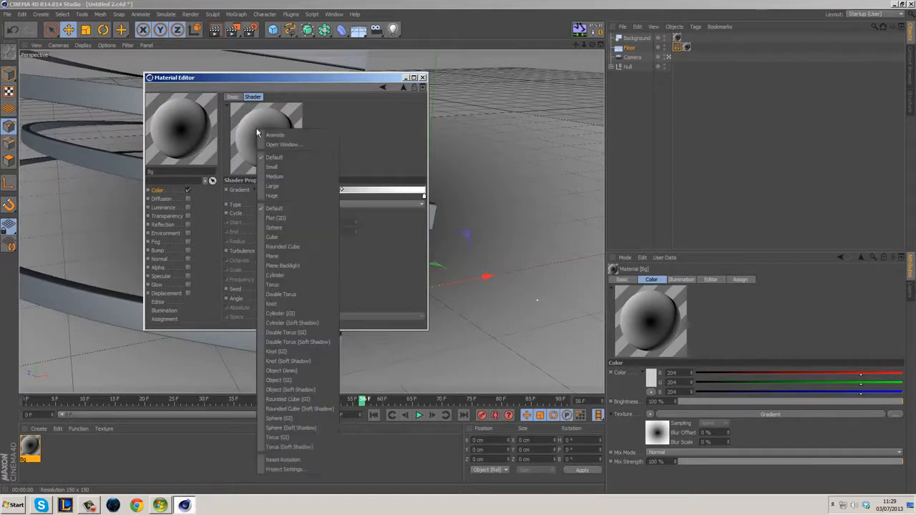
left_click(283, 219)
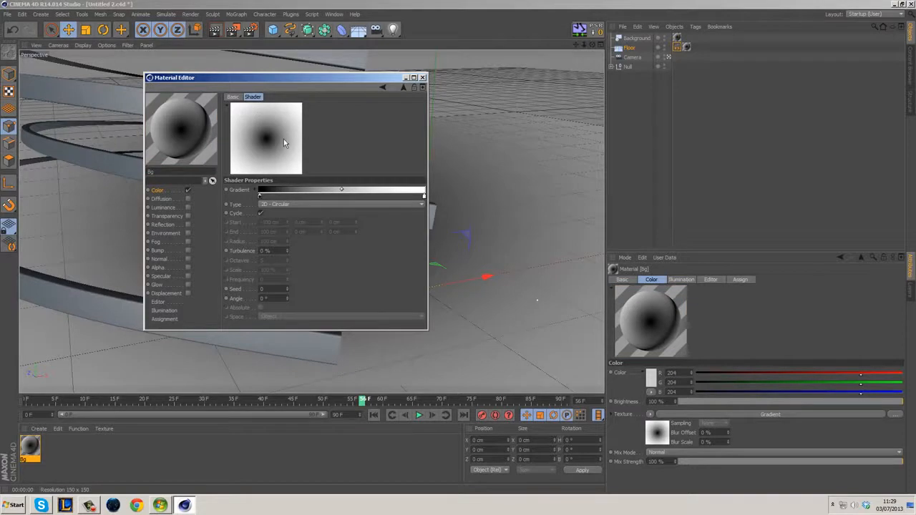
left_click_drag(289, 80, 721, 141)
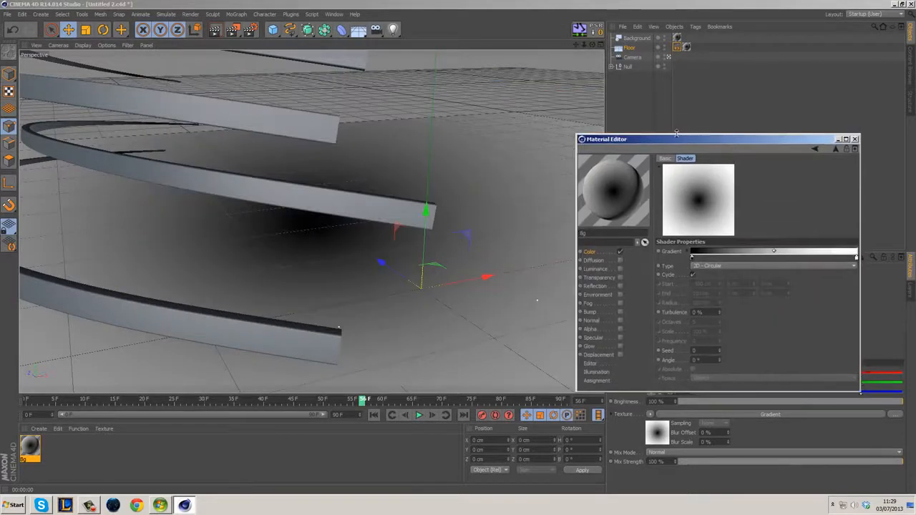
left_click(216, 30)
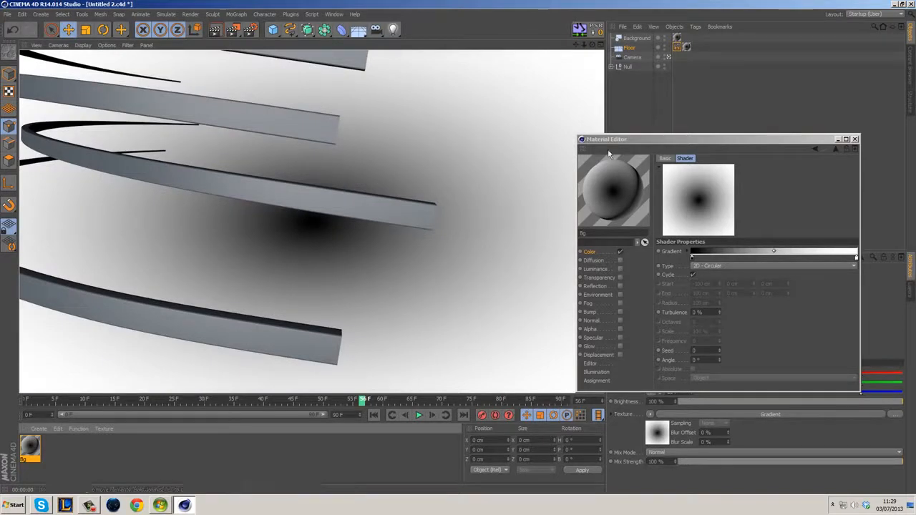
Try the Compositing tag on the Null instead of the Floor in a test render, and return it to the Floor.
left_click_drag(677, 47, 628, 66)
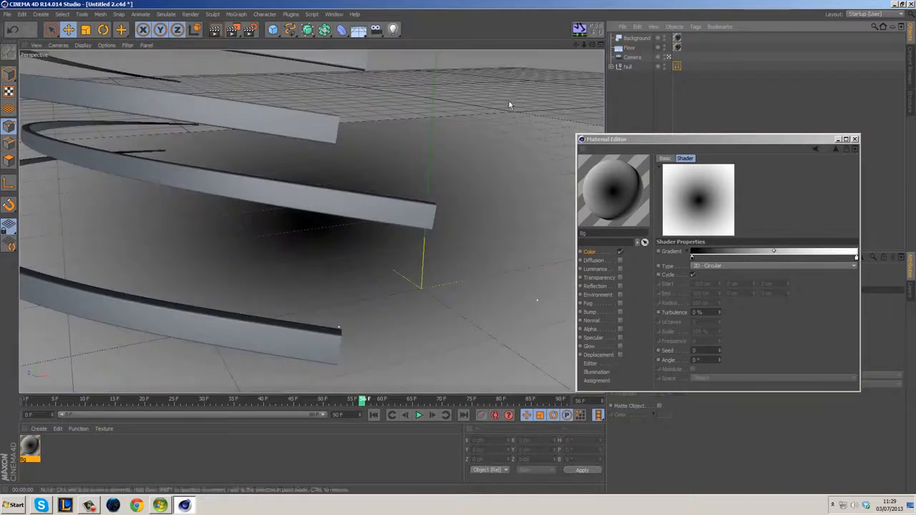
left_click(215, 30)
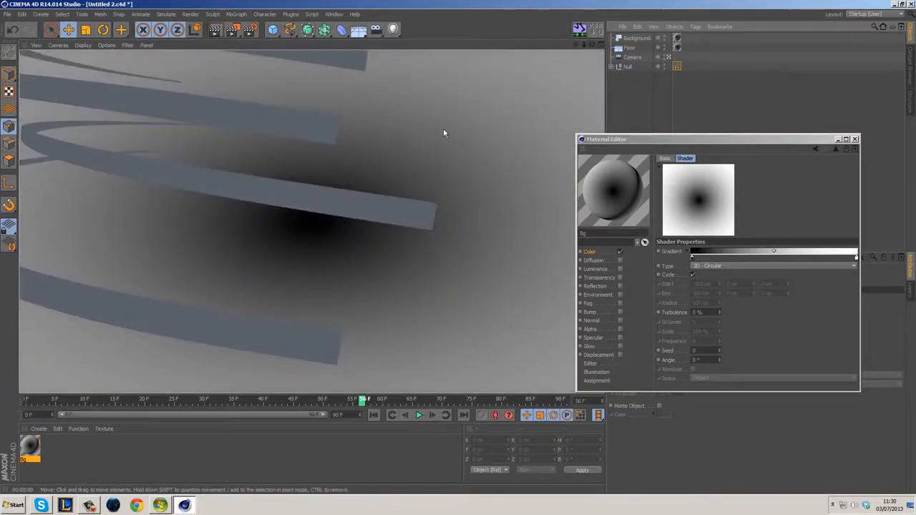
left_click_drag(677, 66, 632, 48)
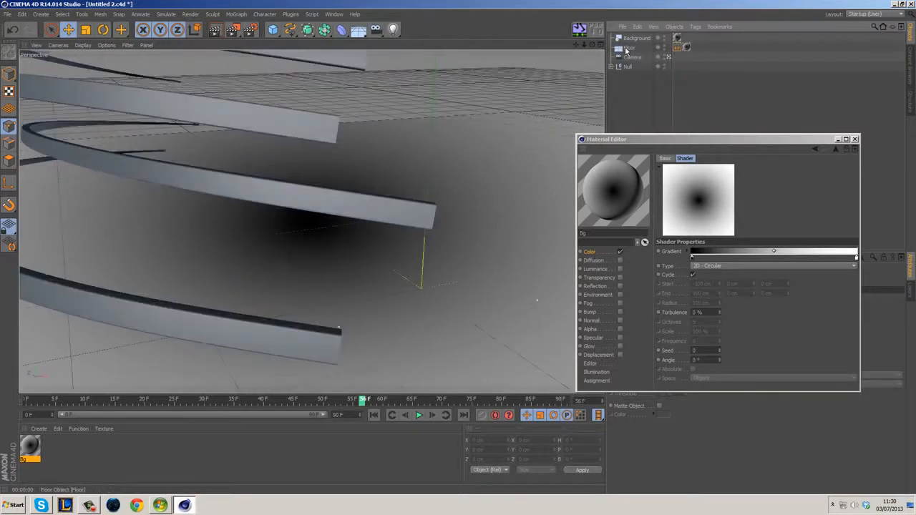
left_click(627, 48)
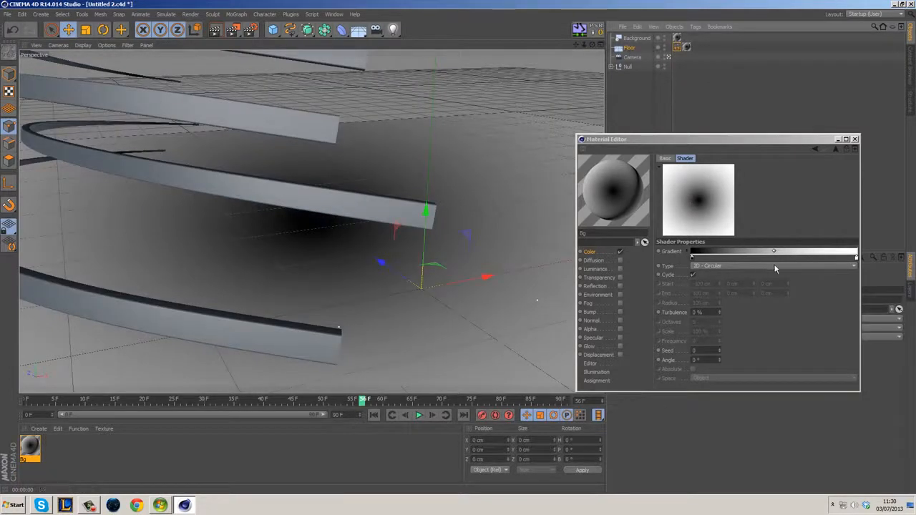
Reverse the circular gradient so white is at its center, and darken that center color to light grey.
mouse_move(692, 261)
left_mouse_down()
mouse_move(843, 261)
mouse_move(681, 265)
mouse_move(694, 262)
left_mouse_up()
double_click(692, 260)
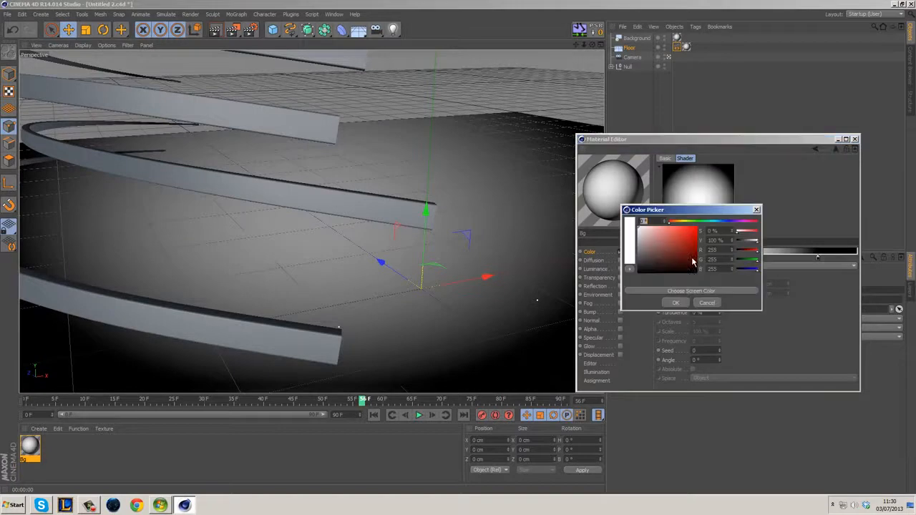
left_click_drag(647, 241, 632, 239)
left_click(676, 303)
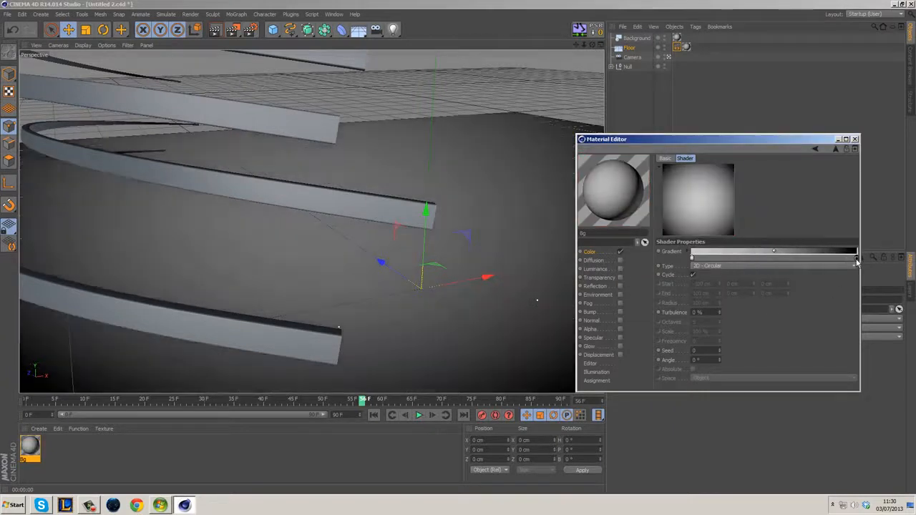
Lighten the gradient's black outer knot to grey and move it slightly toward the center knot.
double_click(819, 258)
left_click_drag(804, 273, 780, 256)
left_click(828, 303)
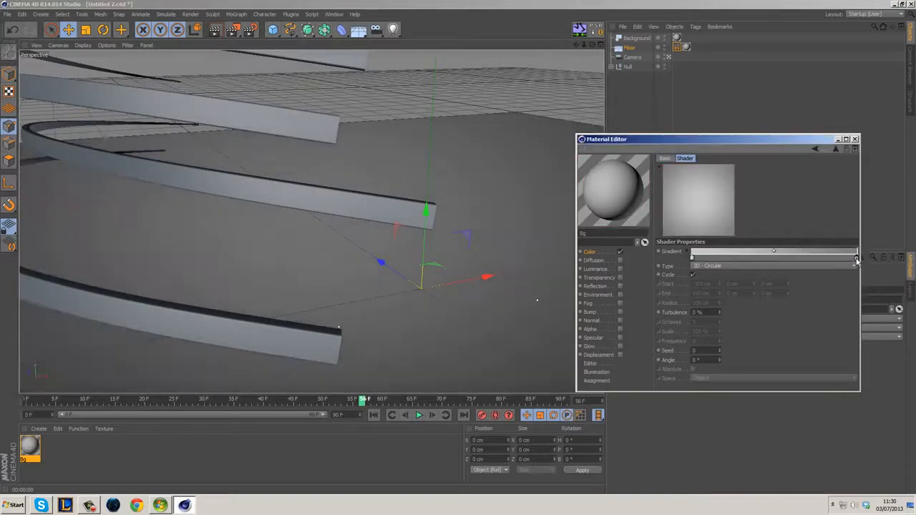
left_click_drag(841, 259, 829, 258)
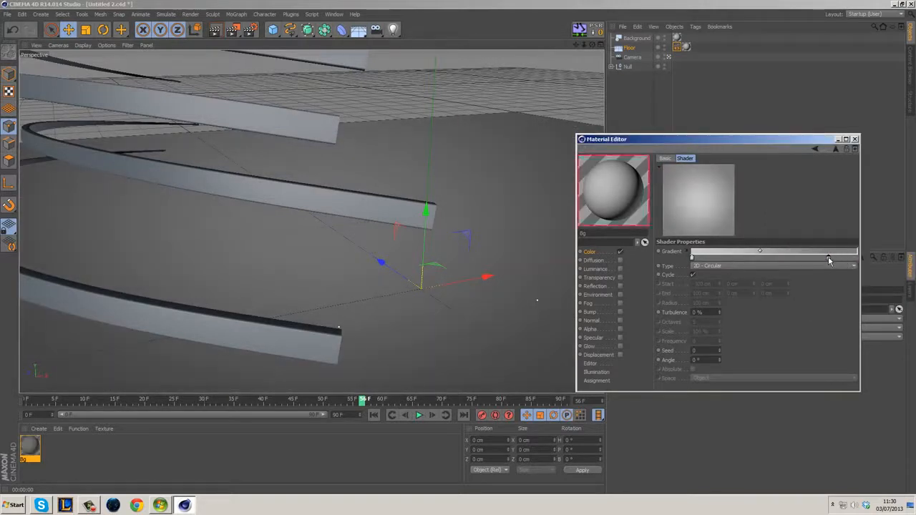
Close the material editor and render the view to check the grey gradient on the floor and background.
left_click(855, 139)
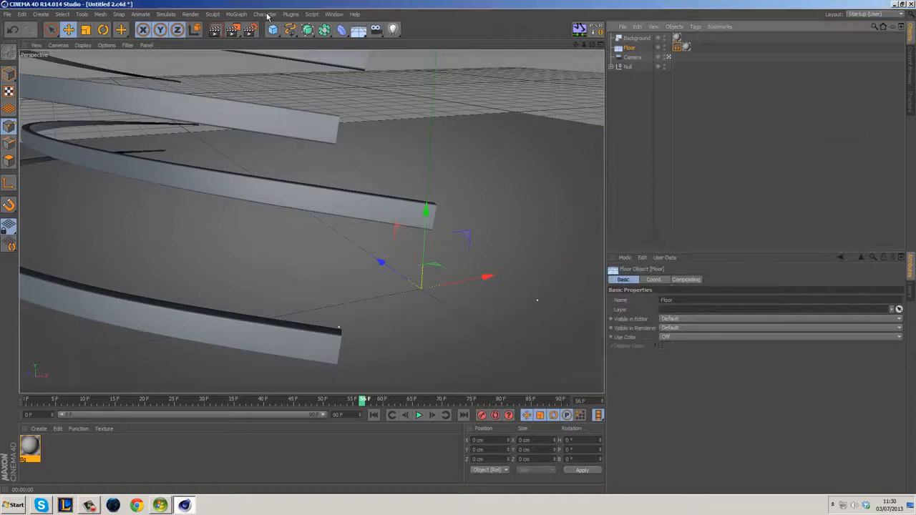
left_click(216, 31)
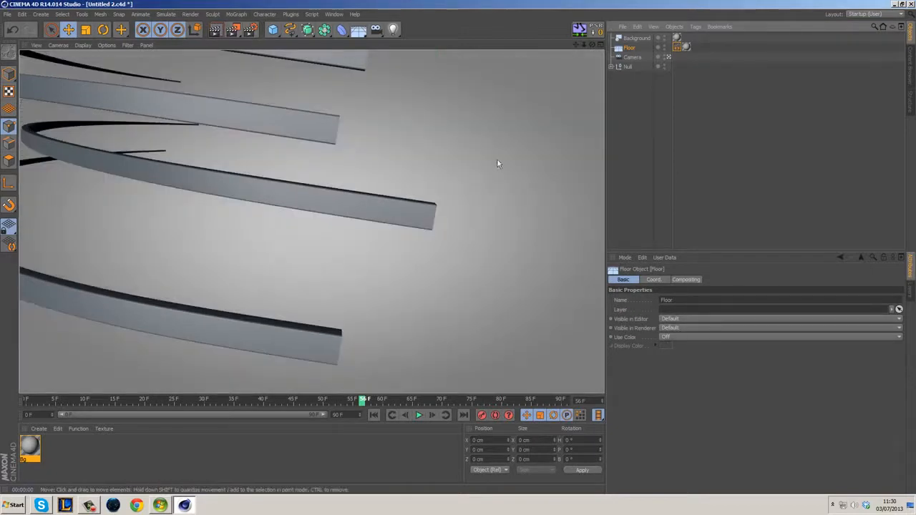
left_click(630, 113)
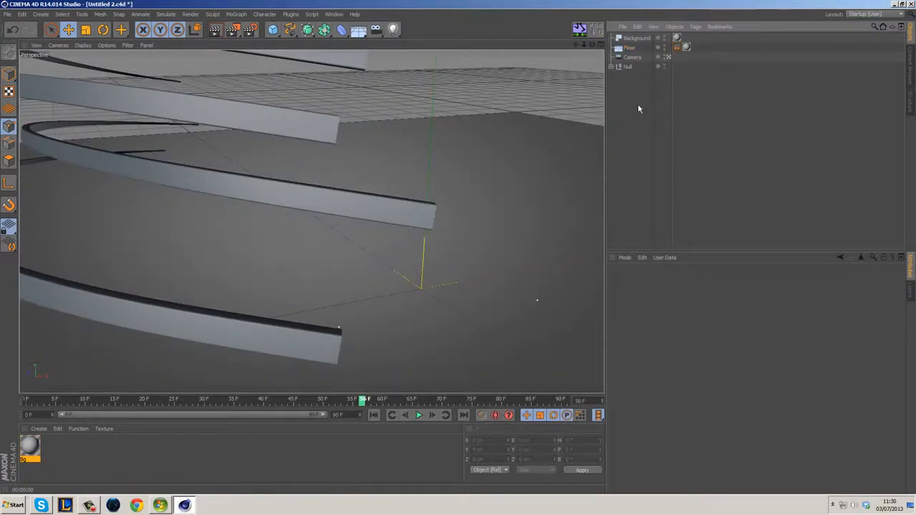
Leave the camera view and add a Protection tag to the Camera.
left_click(669, 57)
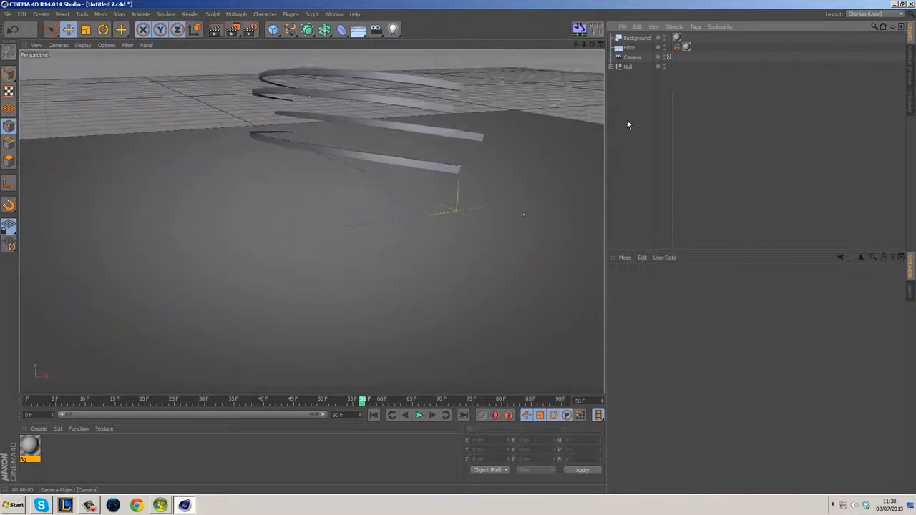
left_click(632, 57)
right_click(632, 59)
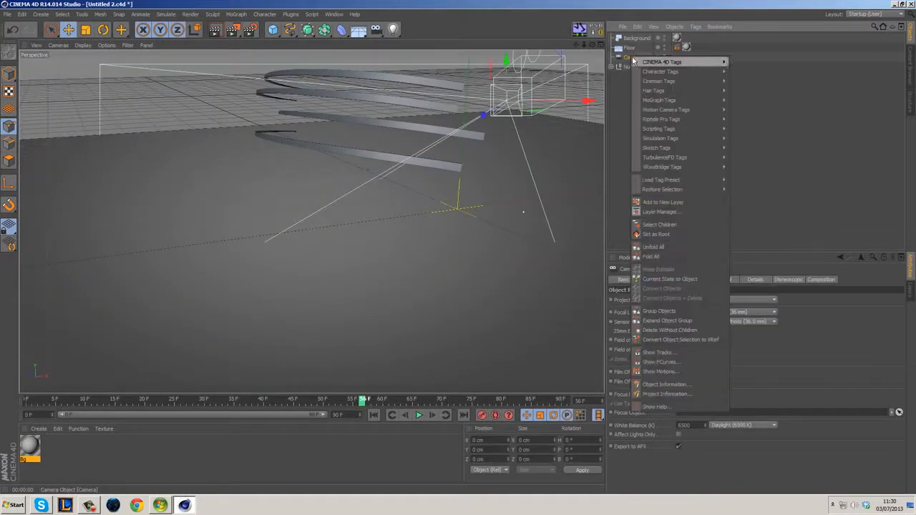
mouse_move(652, 66)
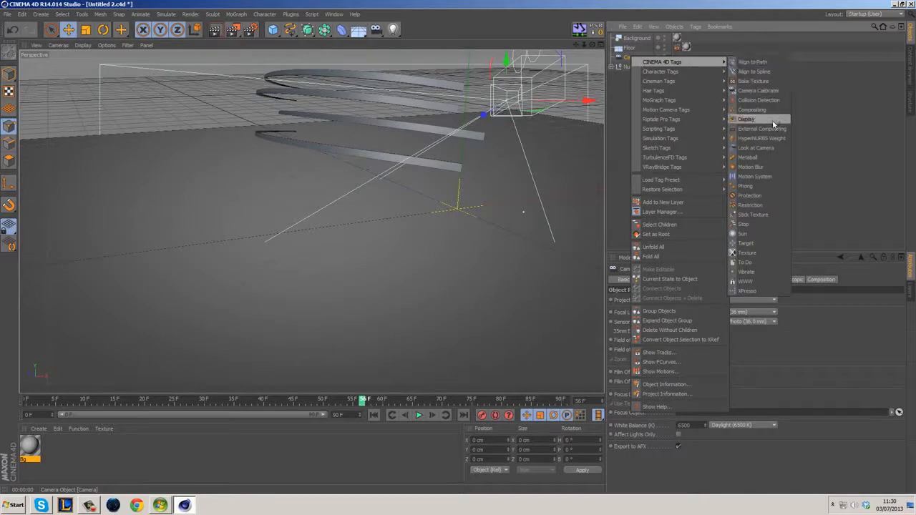
left_click(765, 195)
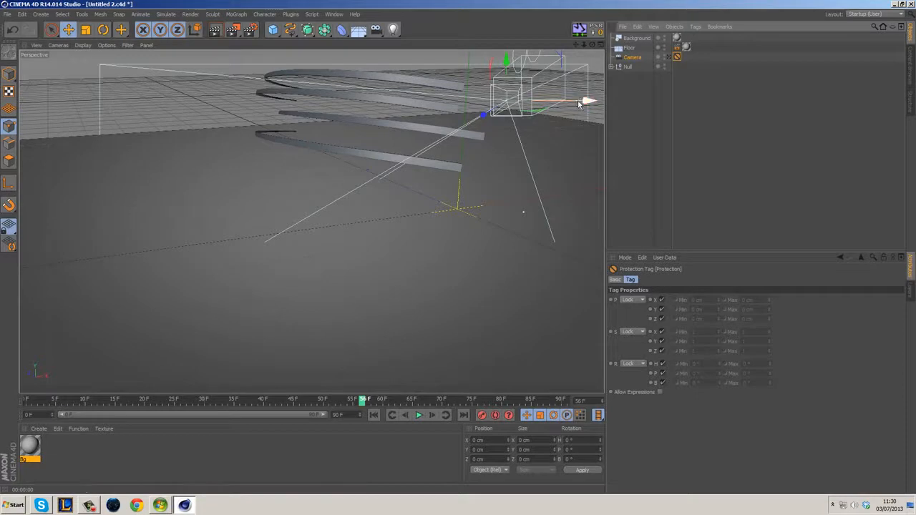
Test the camera's protection by trying to move it along X, and switch briefly into its view and back.
left_click_drag(587, 102, 586, 104)
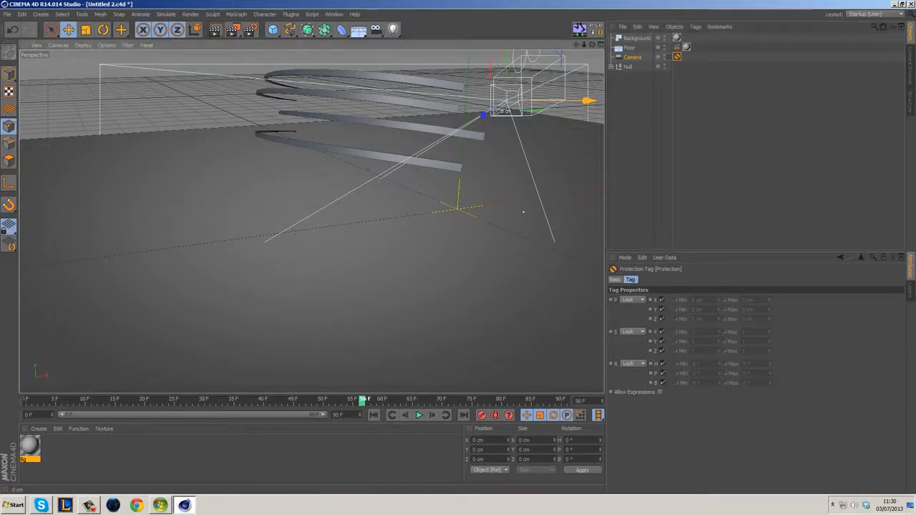
left_click(669, 57)
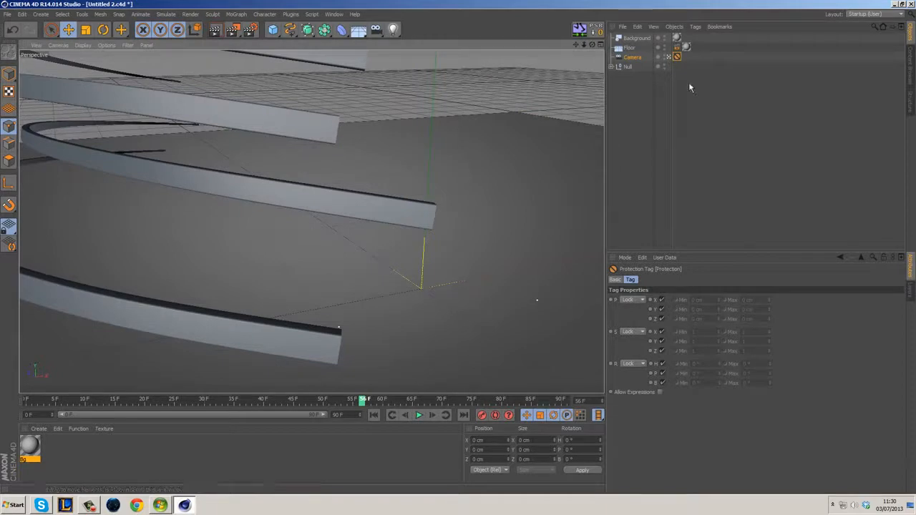
left_click(669, 57)
left_click(640, 86)
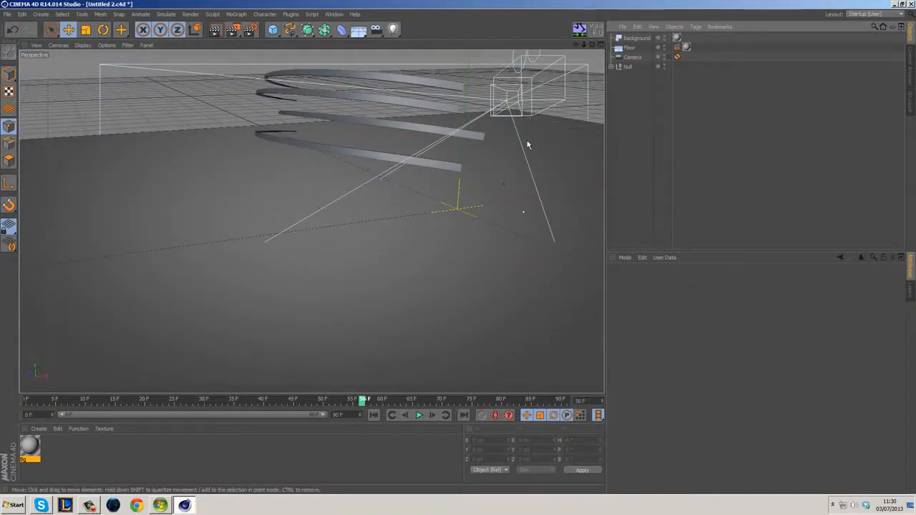
Add the OverheadSoftbox preset from the GreyscalegorillaHDRILightKitPro 1.5 library to the scene.
left_click(914, 62)
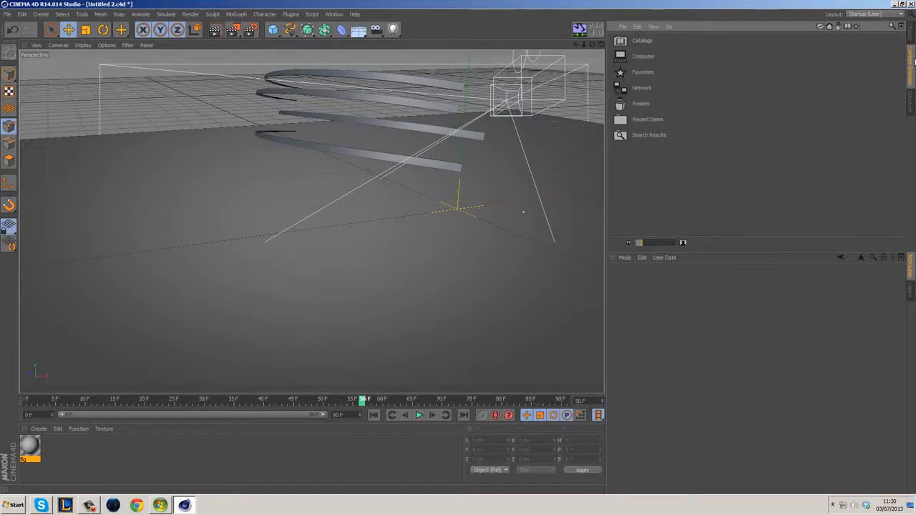
double_click(652, 108)
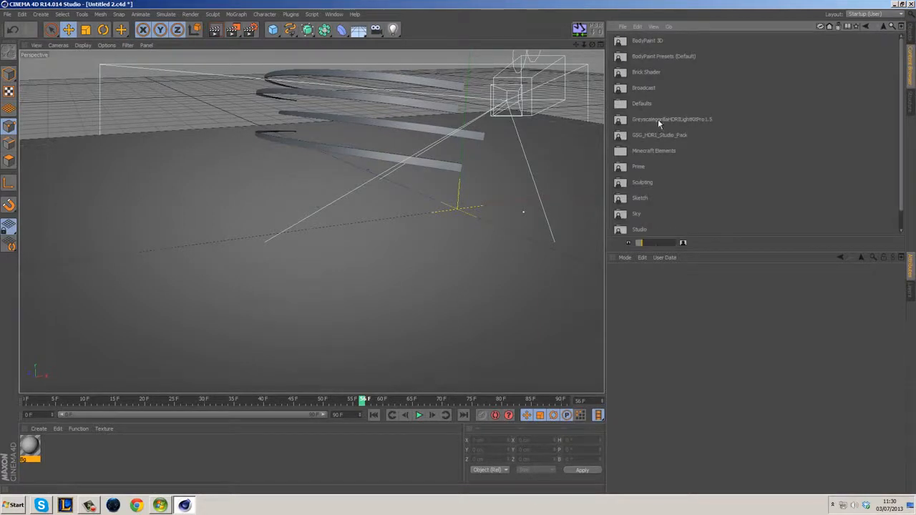
double_click(658, 118)
left_click(775, 169)
scroll(776, 170, "down", 2)
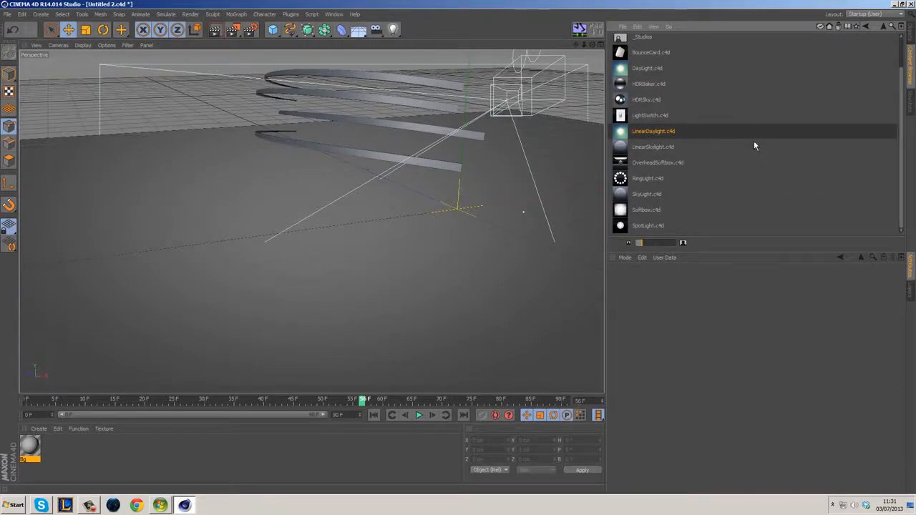
double_click(656, 163)
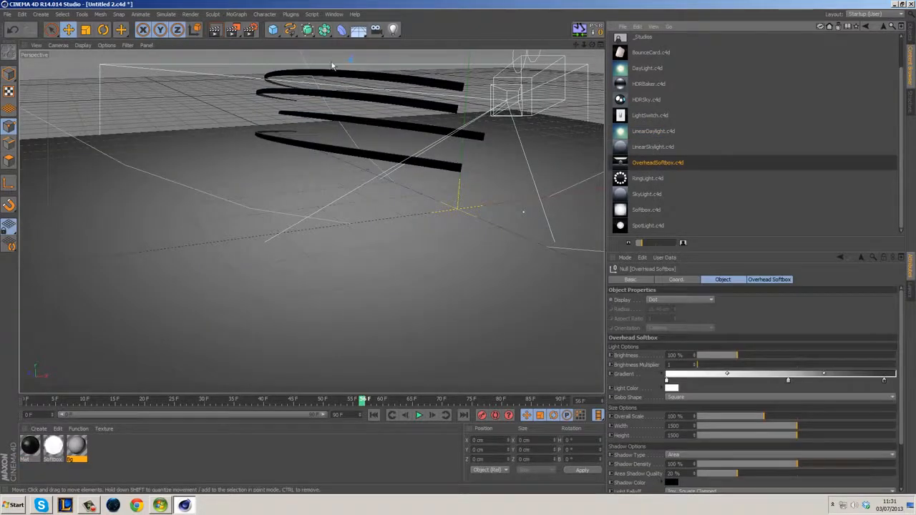
Look through the Camera and render the view to check the overhead softbox lighting.
left_click(910, 35)
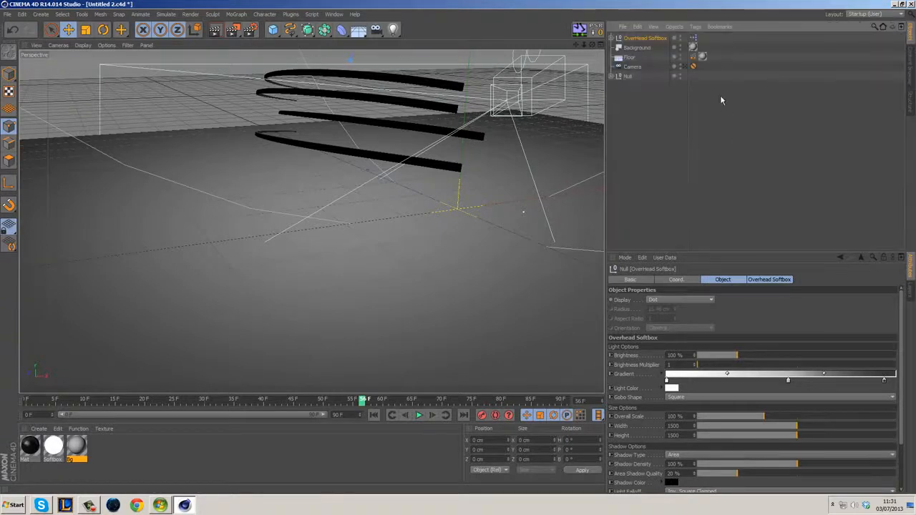
left_click(683, 66)
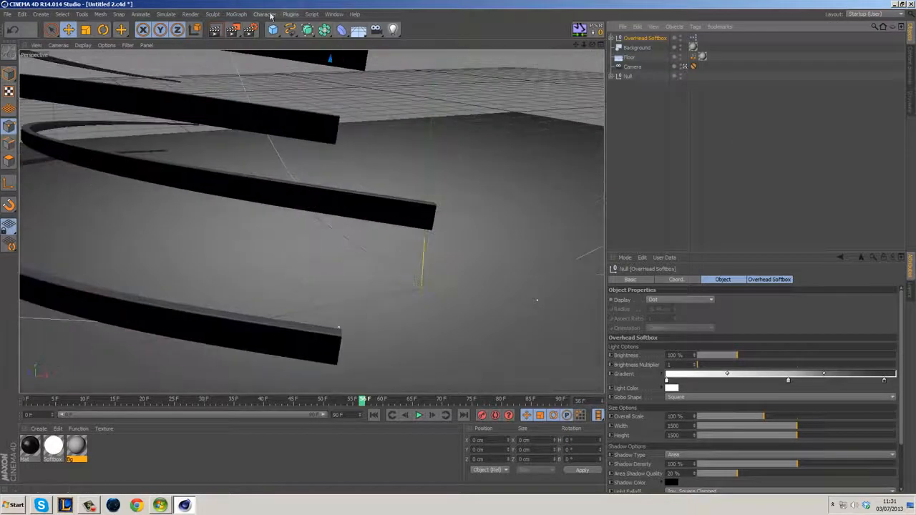
left_click(219, 32)
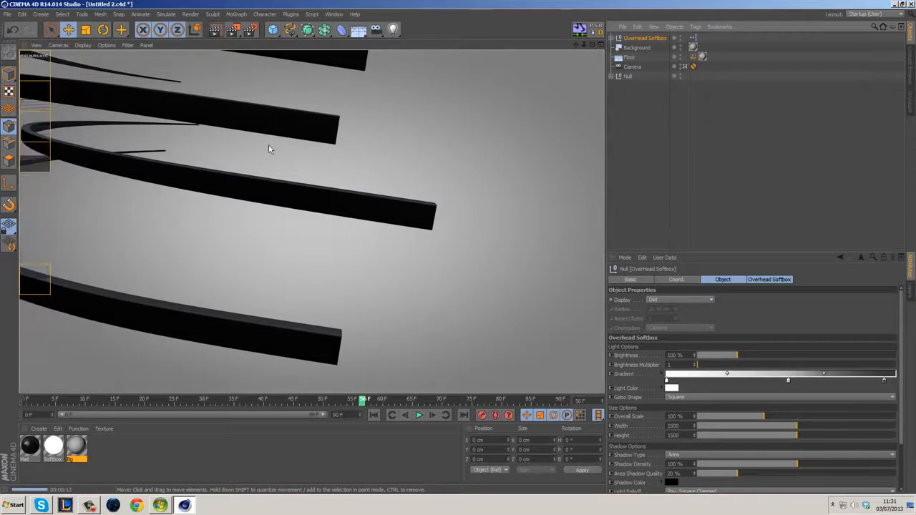
left_click(635, 39)
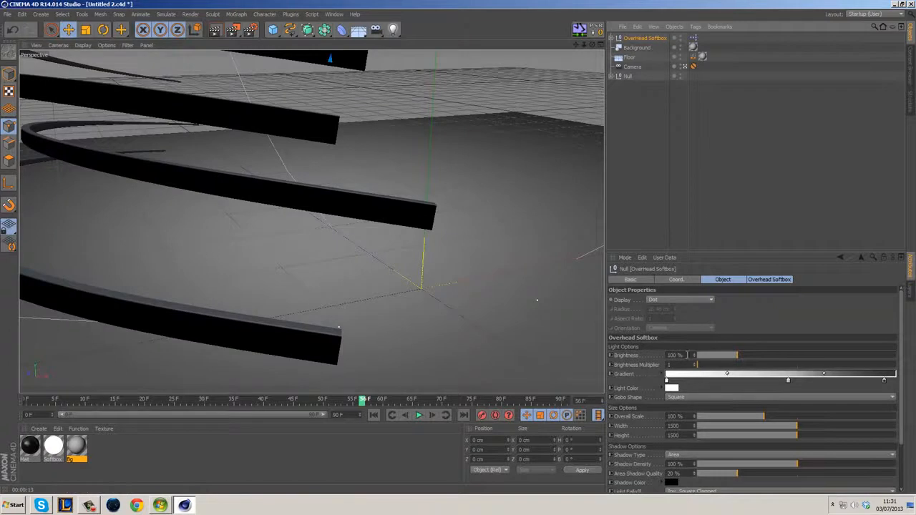
Add Global Illumination to the render settings and set its GI mode to IR + QMC (Still Image).
left_click(251, 30)
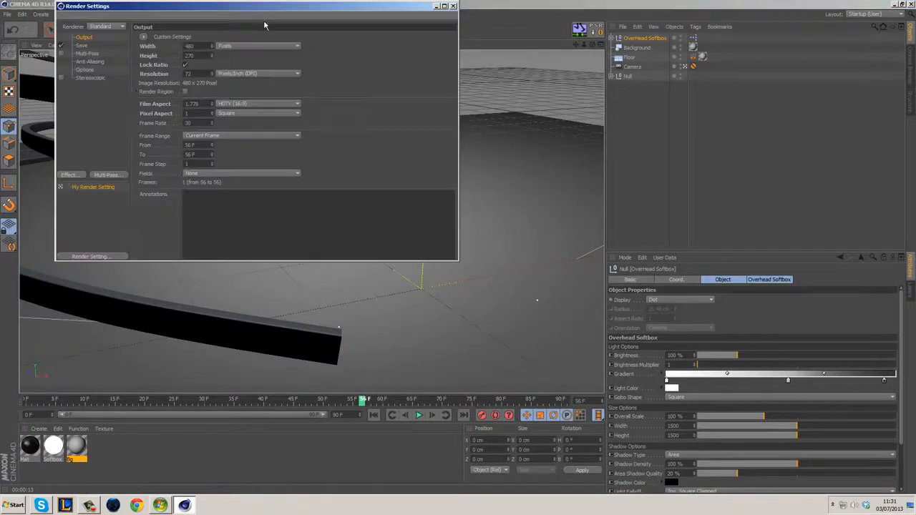
left_click_drag(226, 9, 376, 46)
right_click(229, 137)
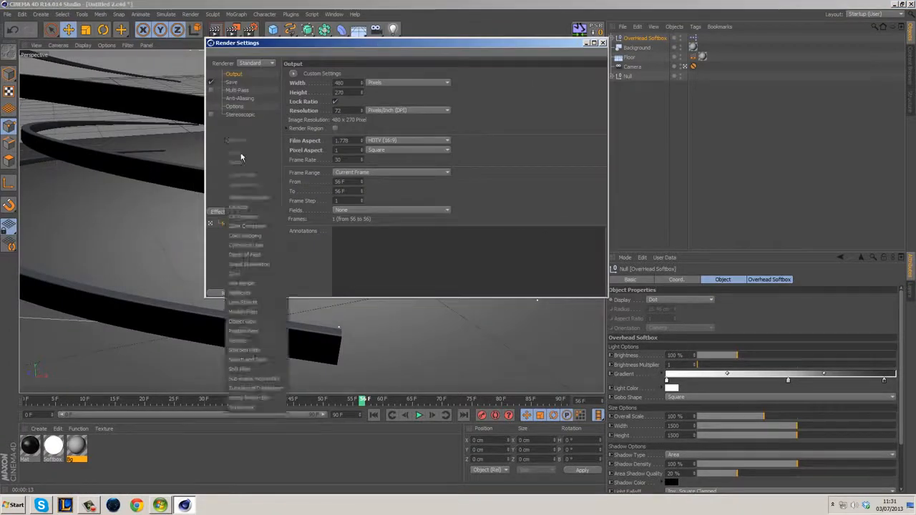
left_click(255, 264)
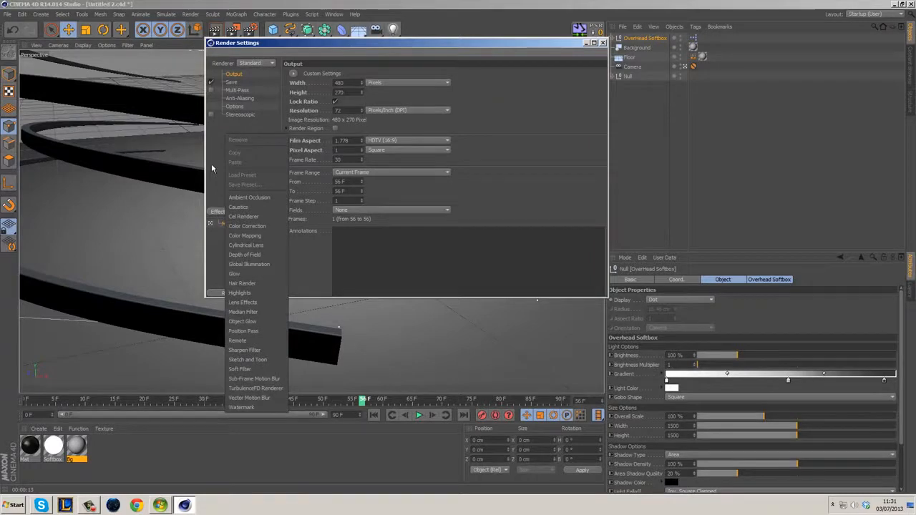
right_click(239, 133)
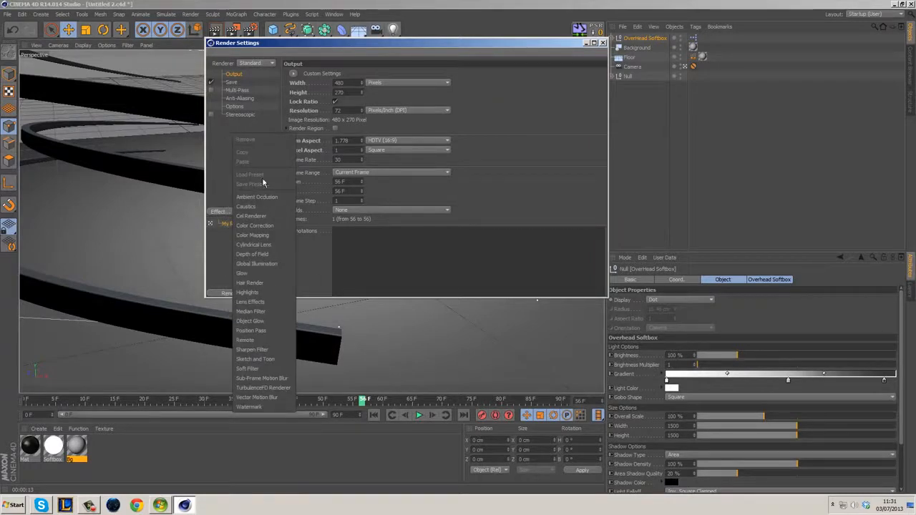
left_click(268, 265)
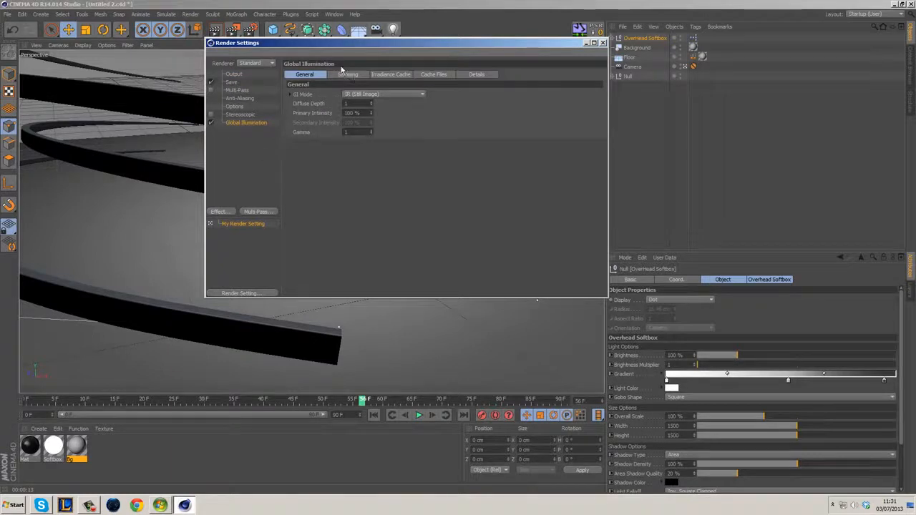
left_click(361, 95)
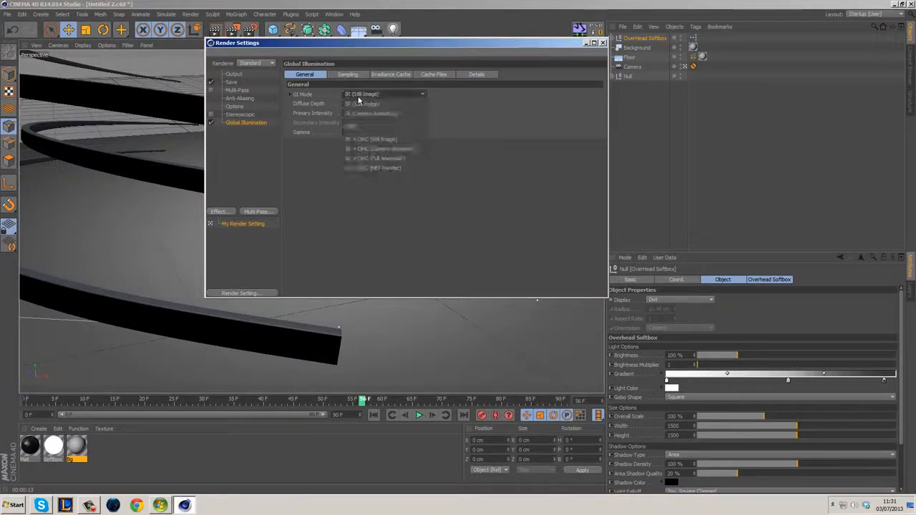
left_click(387, 139)
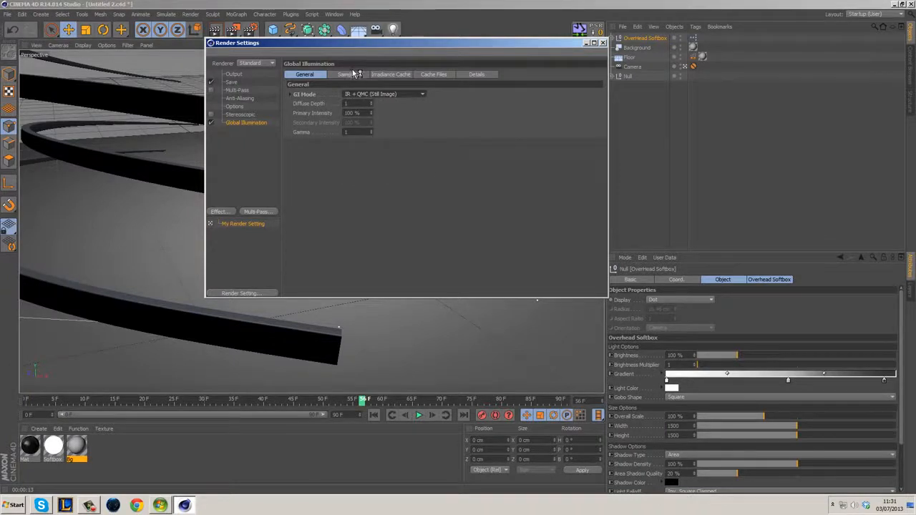
Adjust the Global Illumination sampling preset and set the irradiance cache's record density to Low.
left_click(356, 75)
left_click(379, 94)
left_click(371, 116)
left_click(389, 75)
left_click(380, 95)
left_click(369, 124)
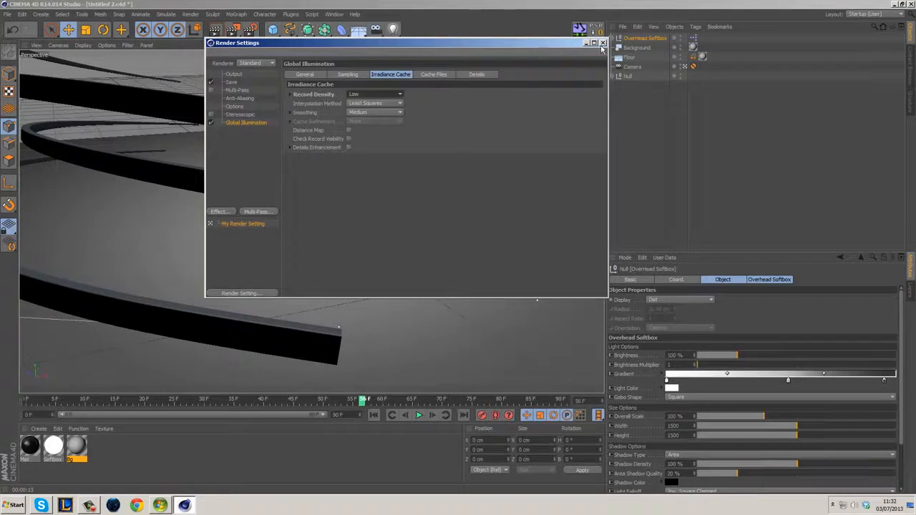
Render the view with Global Illumination and review its general render settings.
left_click(603, 44)
left_click(214, 33)
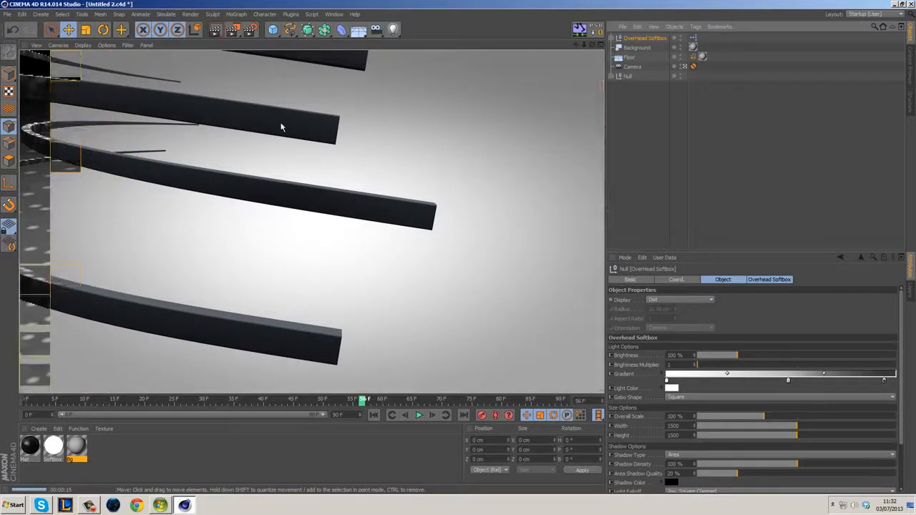
left_click(250, 32)
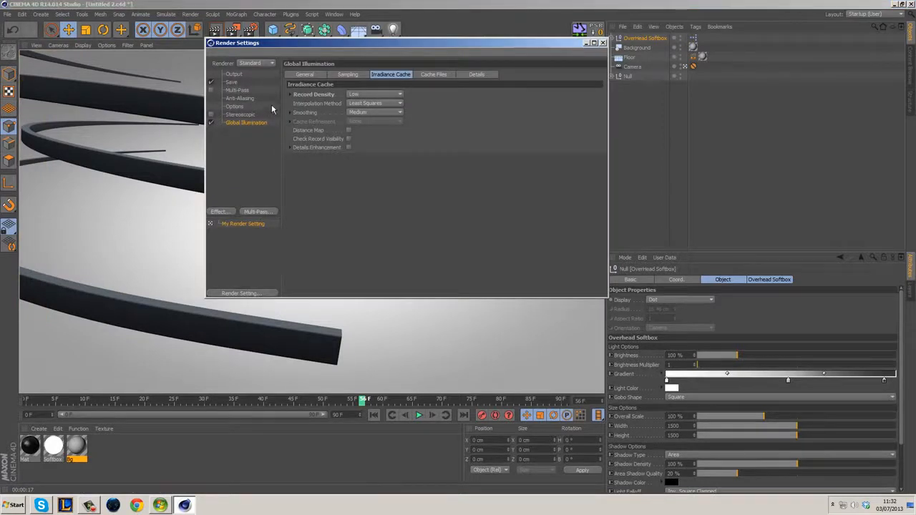
left_click(319, 75)
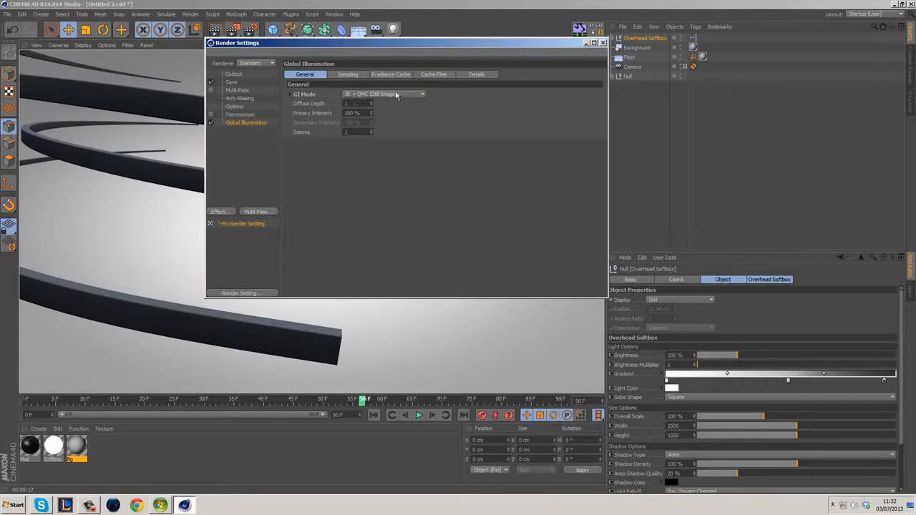
left_click(603, 43)
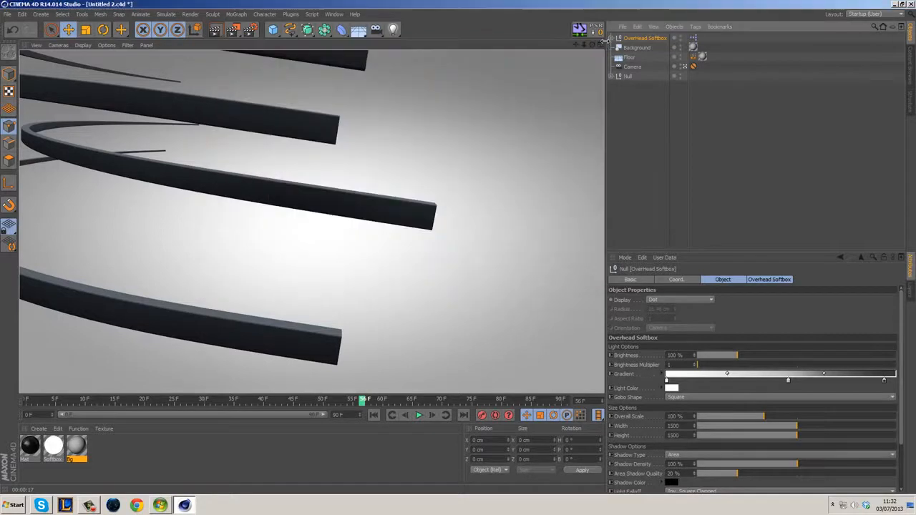
Create a new material named stripe and apply it to the swirl's Null object.
double_click(138, 453)
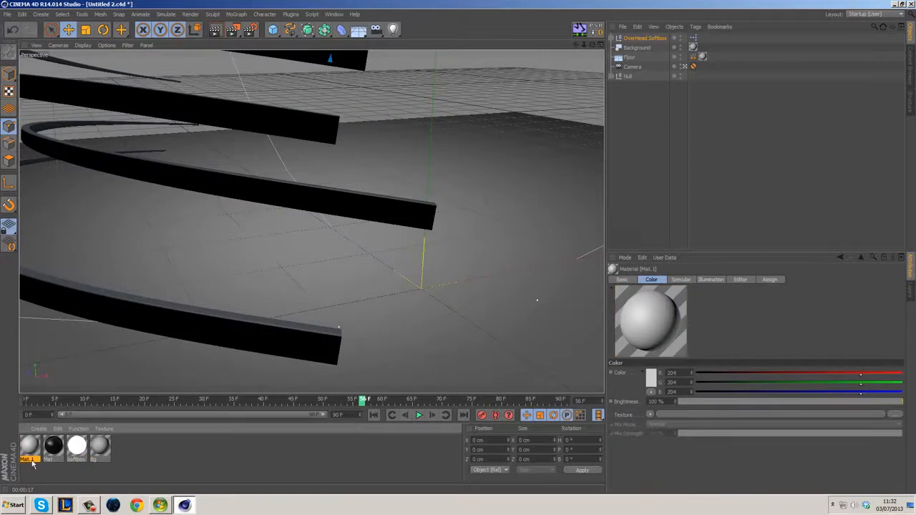
key("BackSpace")
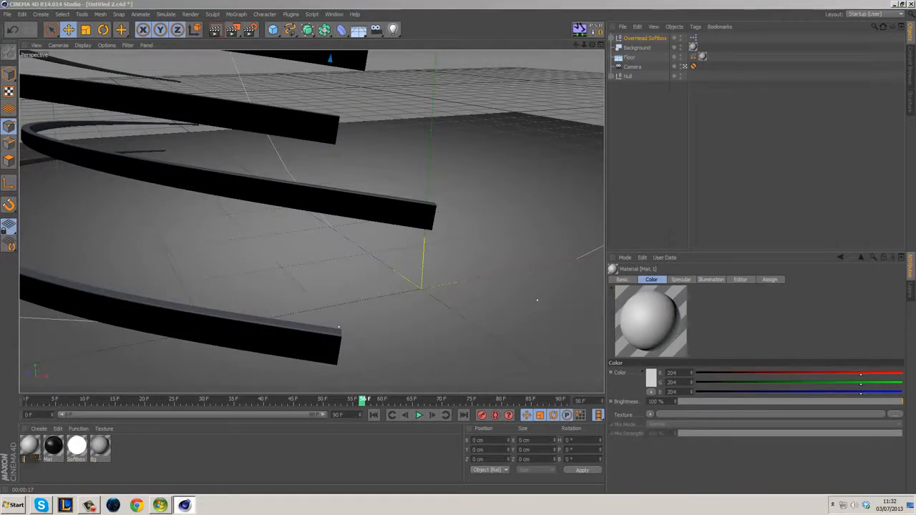
type("stripe")
key("Return")
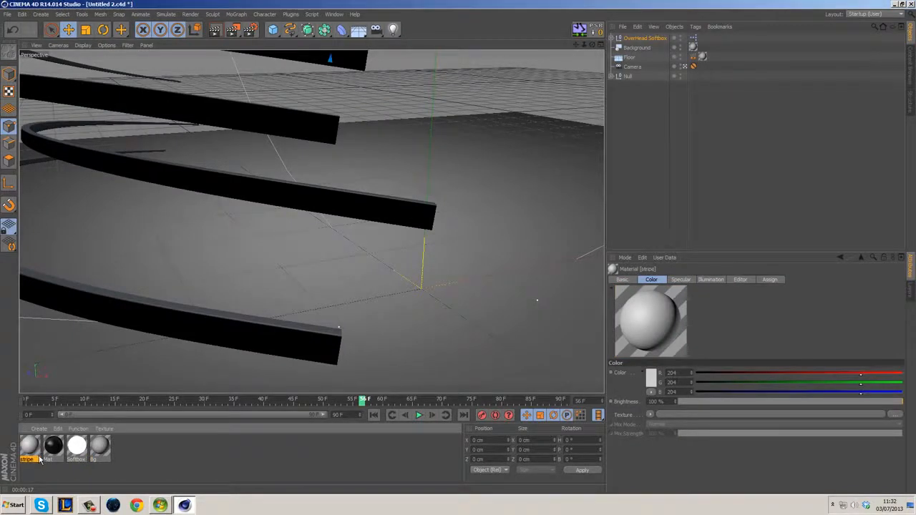
left_click_drag(35, 455, 628, 76)
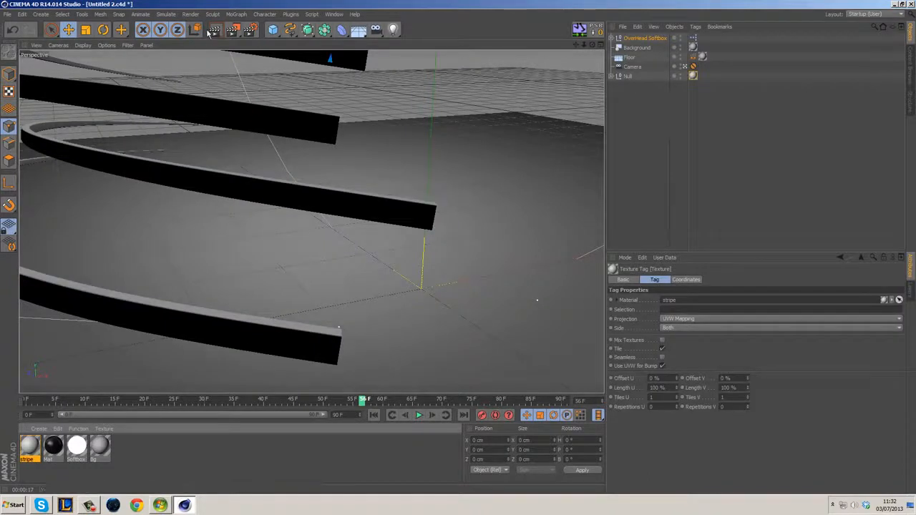
Open the stripe material for editing and fit an interactive render region tightly around the end of the middle swirl band.
left_click_drag(235, 32, 289, 161)
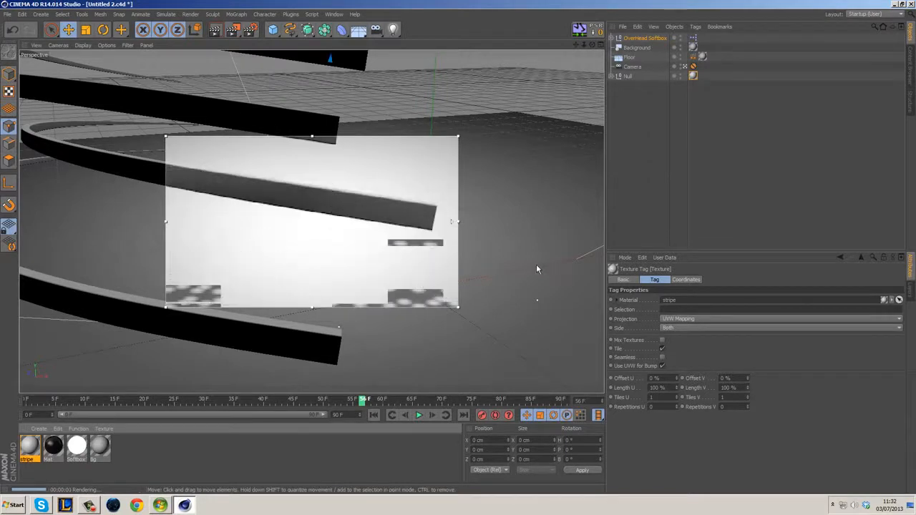
double_click(29, 446)
left_click_drag(289, 77, 652, 83)
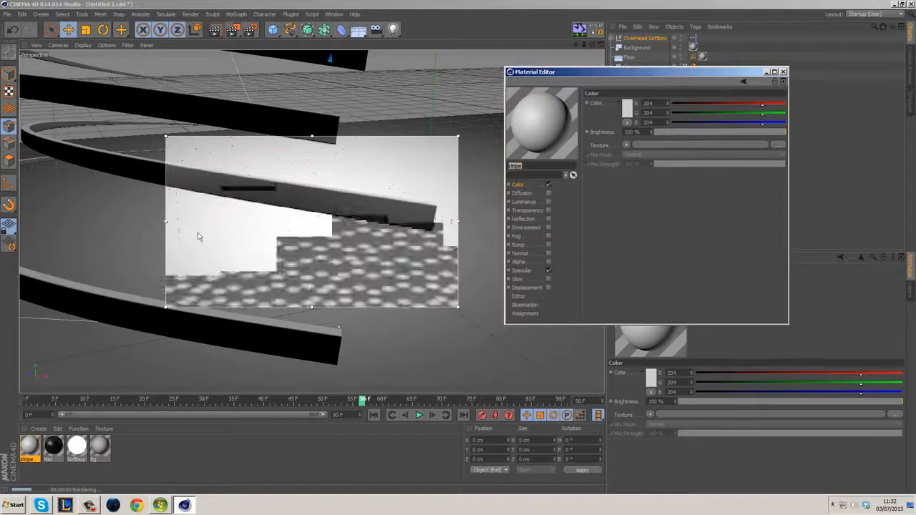
left_click_drag(319, 200, 332, 200)
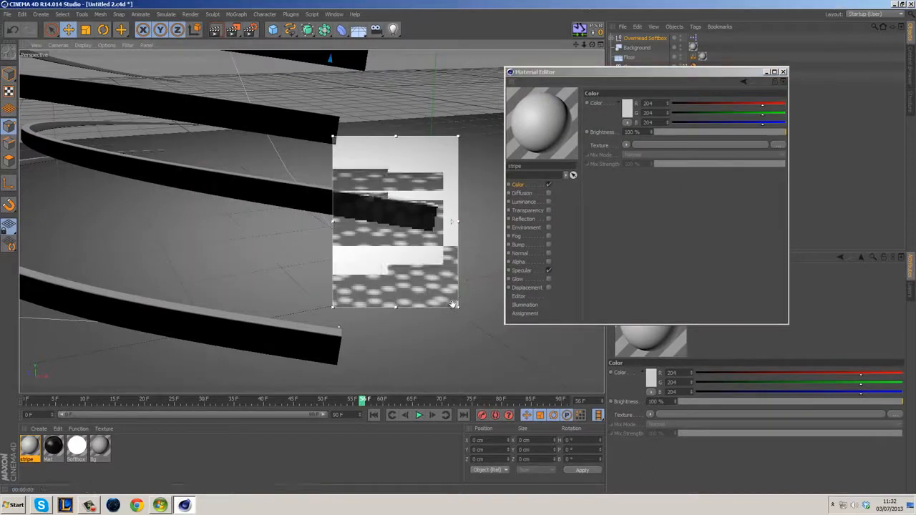
left_click_drag(458, 307, 450, 248)
left_click_drag(333, 136, 324, 174)
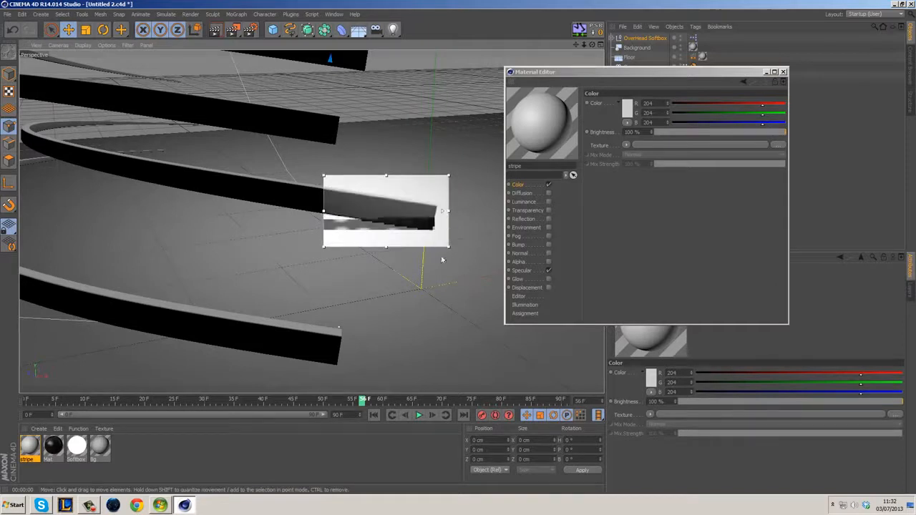
Disable the stripe material's Specular channel and enable Reflection with a Fresnel texture and 32% brightness.
left_click(549, 270)
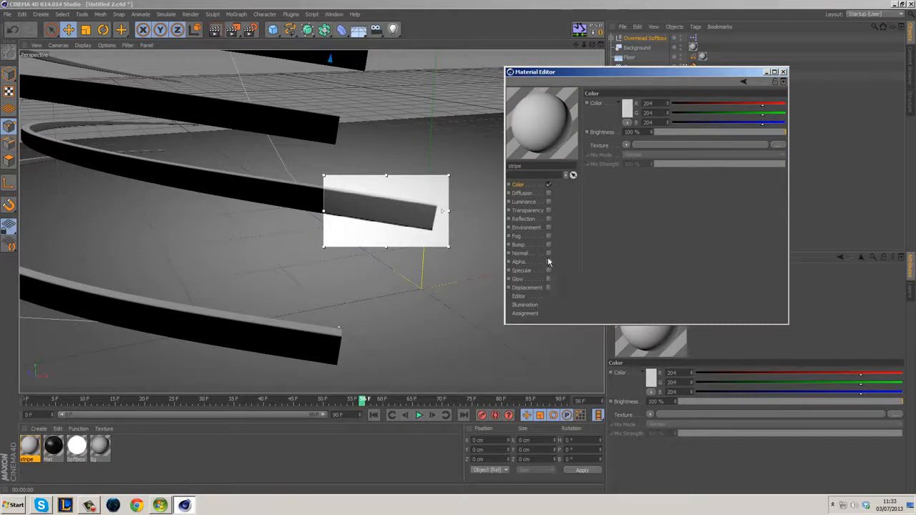
left_click(548, 219)
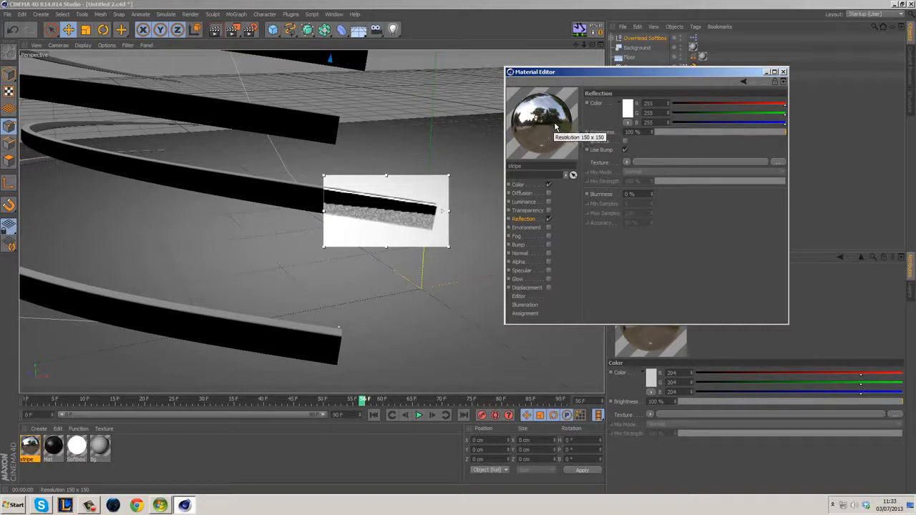
left_click(626, 162)
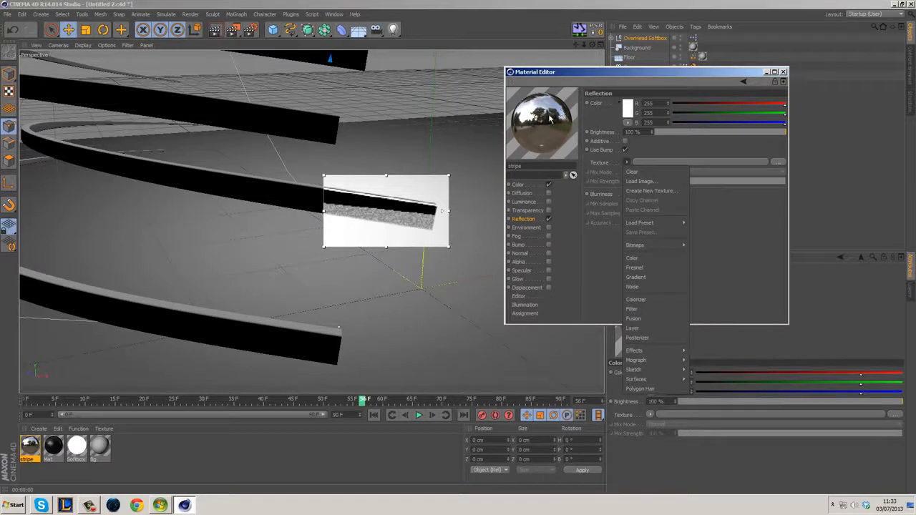
left_click(655, 268)
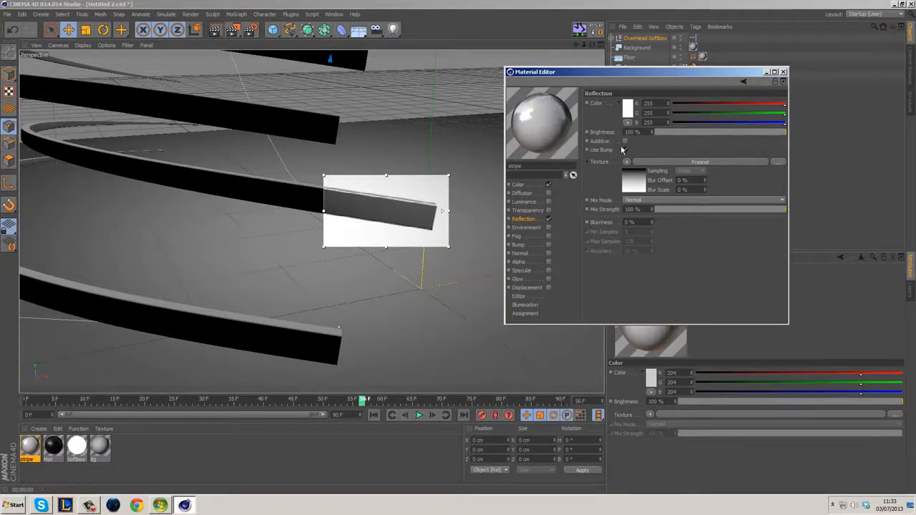
left_click(696, 132)
Try lowering the reflection's mix strength to 26%, and restore it to 100%.
left_click(685, 209)
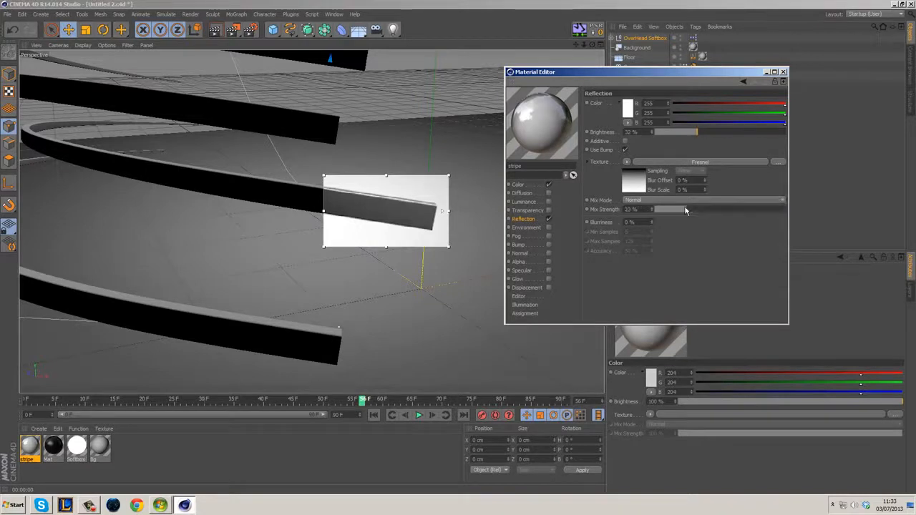
left_click_drag(685, 209, 689, 209)
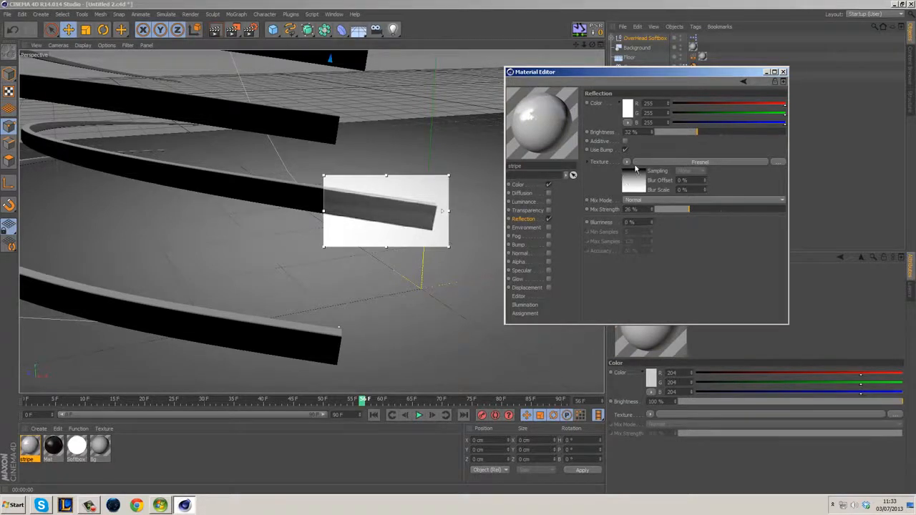
left_click_drag(704, 212, 842, 211)
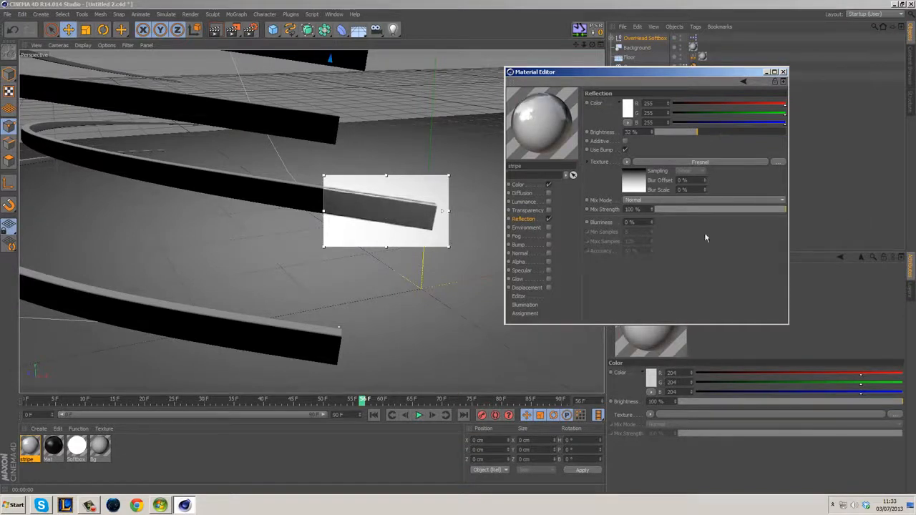
Set the stripe material's reflection to 62% mix strength and 8% blurriness.
left_click_drag(716, 209, 619, 211)
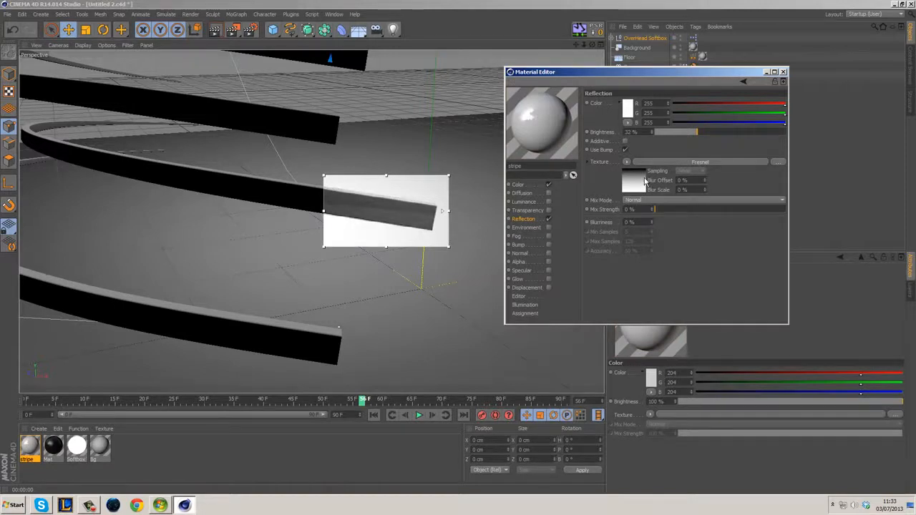
left_click_drag(719, 209, 760, 217)
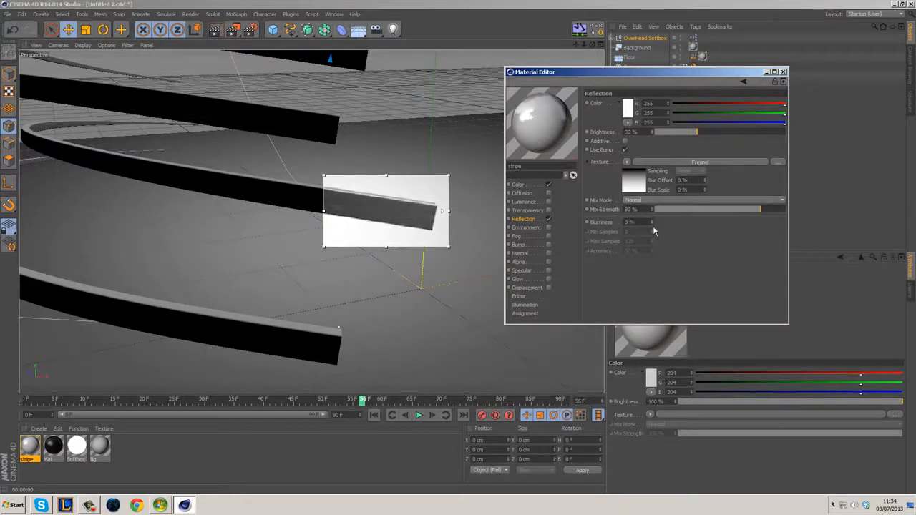
left_click(652, 223)
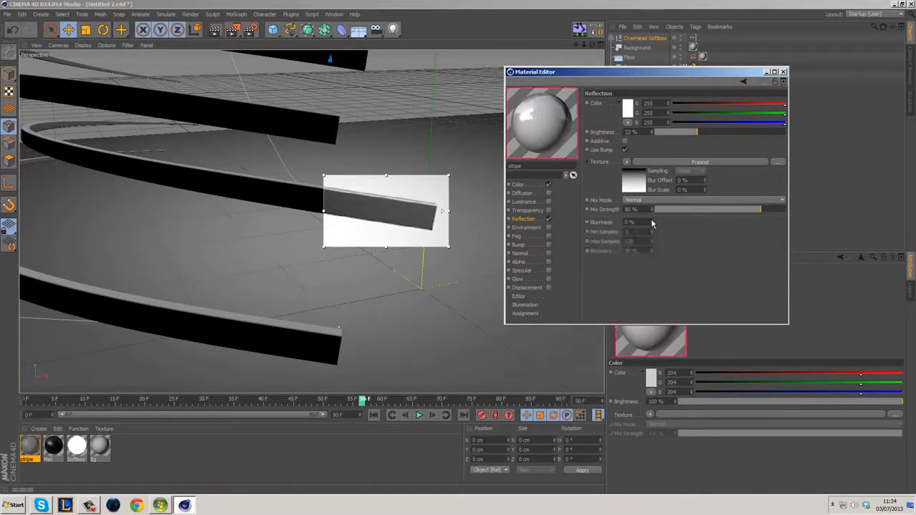
left_click(652, 223)
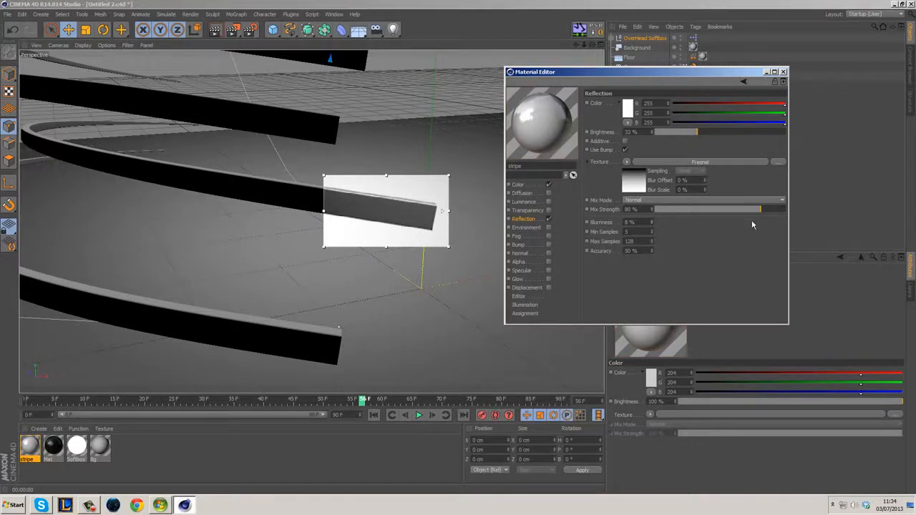
left_click_drag(759, 213, 737, 214)
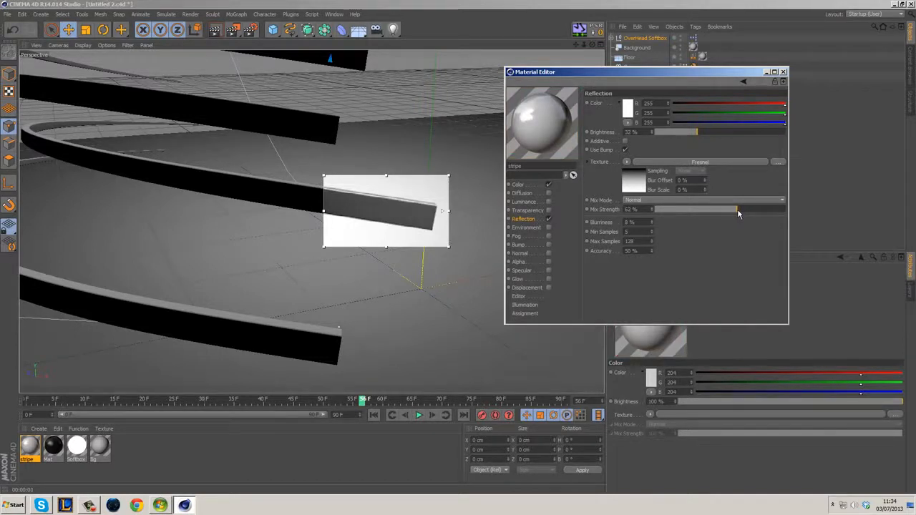
Change the stripe material's base color to a pinkish red with RGB 255, 0, 63.
left_click(530, 186)
left_click(627, 110)
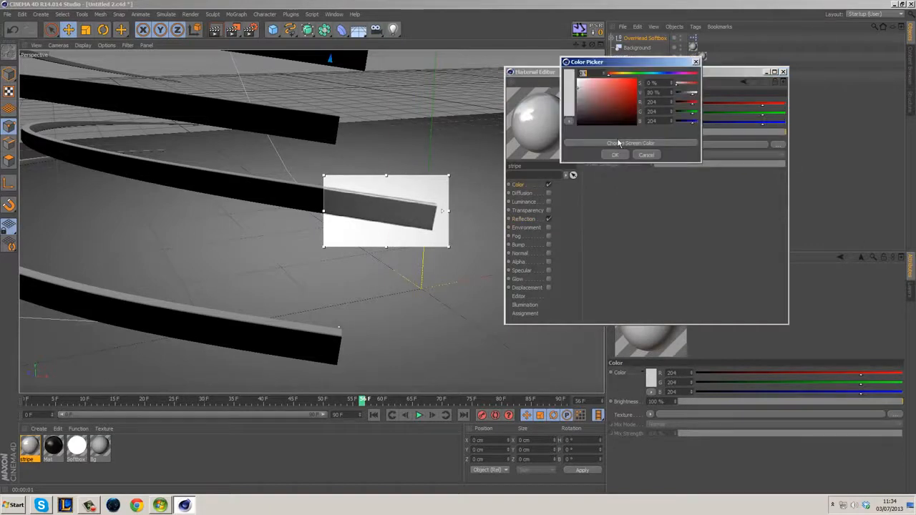
left_click_drag(657, 75, 691, 76)
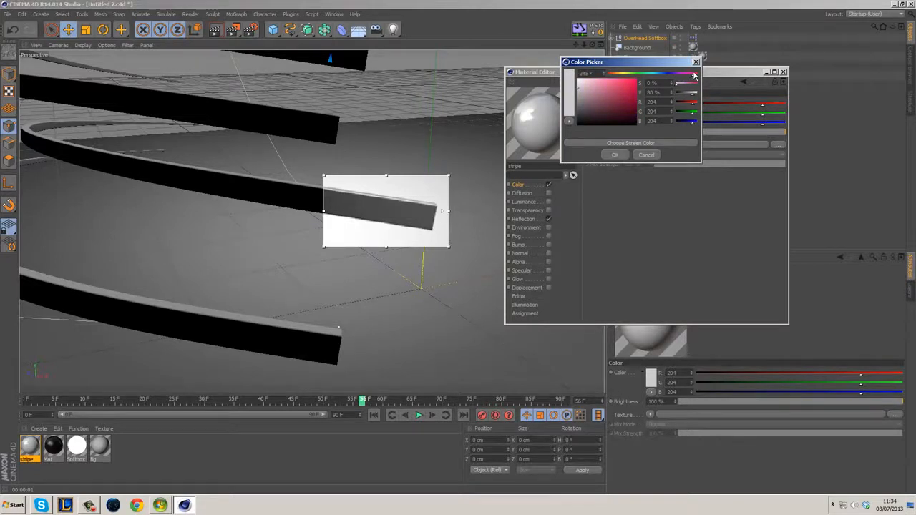
left_click_drag(644, 96, 645, 75)
left_click(620, 155)
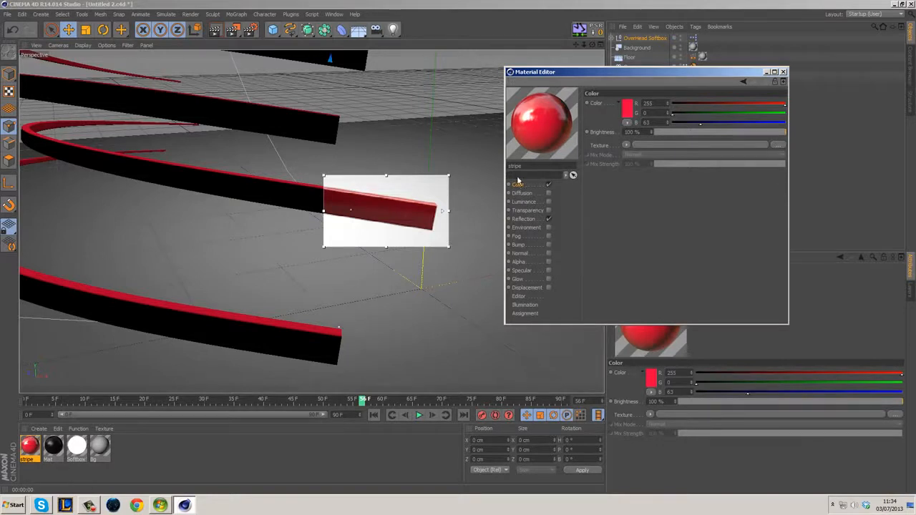
Enable the stripe material's Luminance channel with a pinkish red of RGB 255, 0, 72 and 49% brightness.
left_click(548, 201)
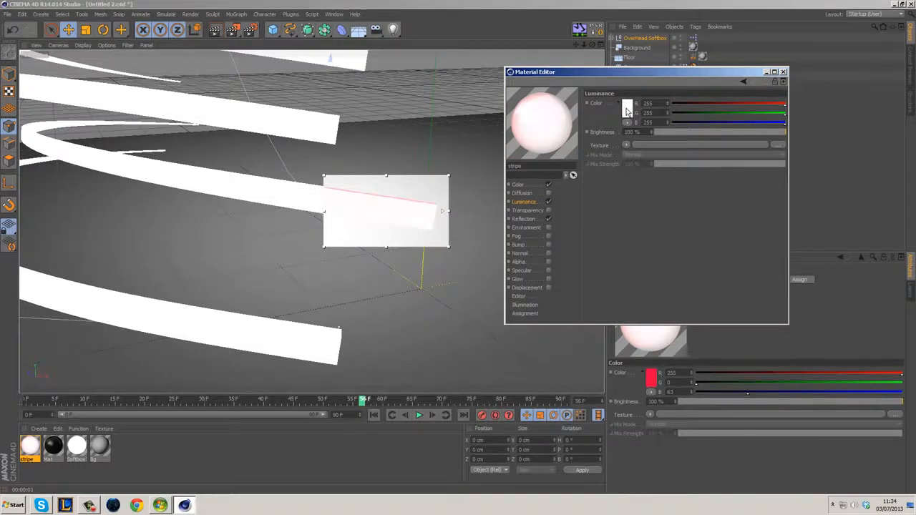
left_click(630, 112)
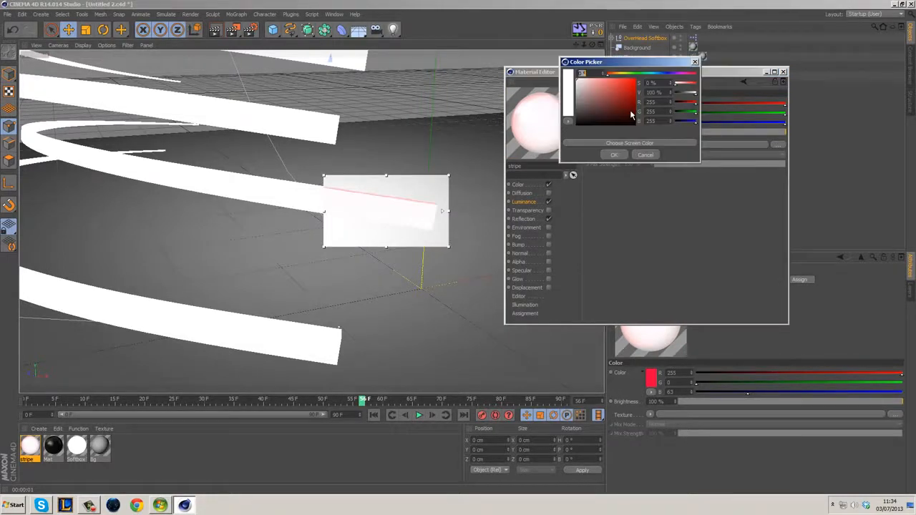
left_click(684, 74)
left_click(626, 87)
left_click(619, 156)
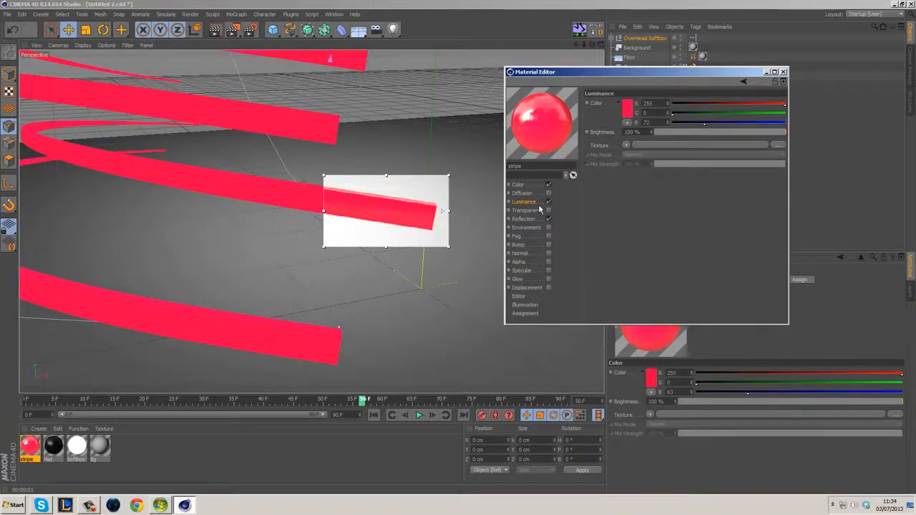
left_click_drag(740, 134, 689, 138)
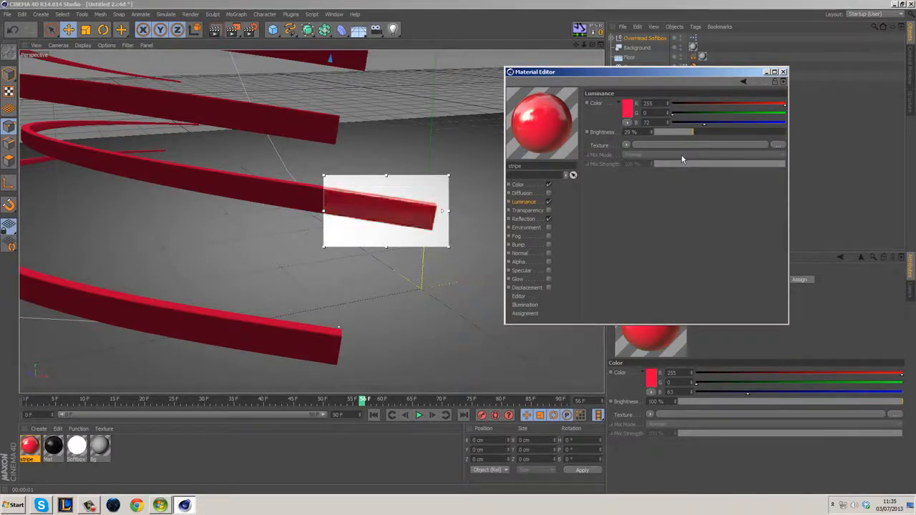
left_click_drag(703, 131, 720, 132)
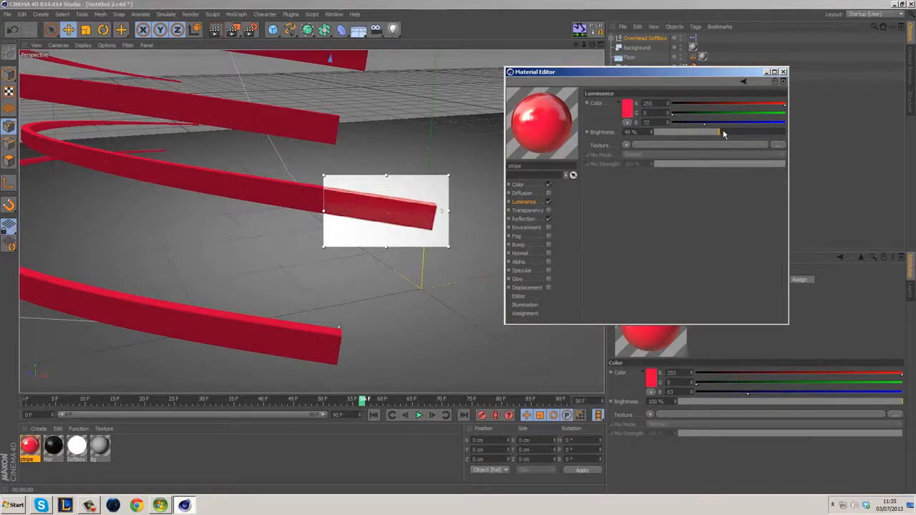
left_click(723, 133)
Enable the stripe material's Bump channel with a Noise texture at 37% global scale, raising the render region's preview quality.
left_click(548, 245)
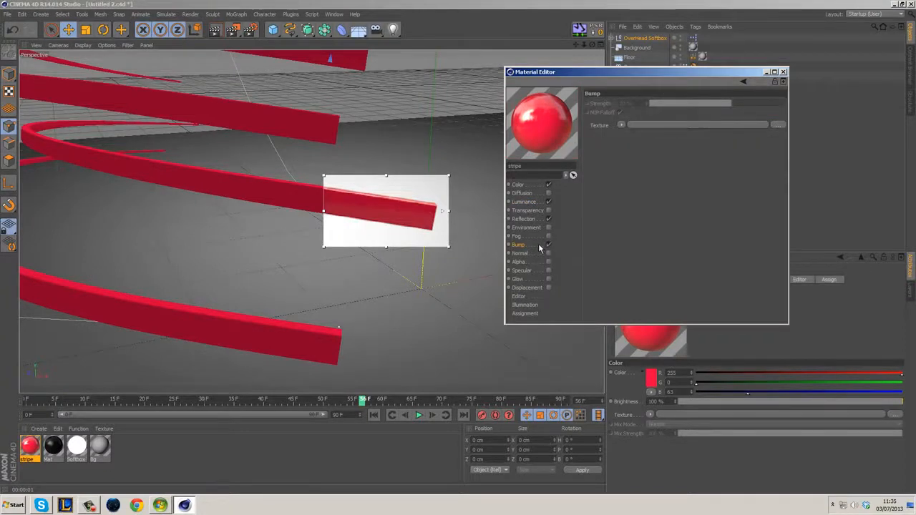
left_click(620, 125)
left_click(642, 246)
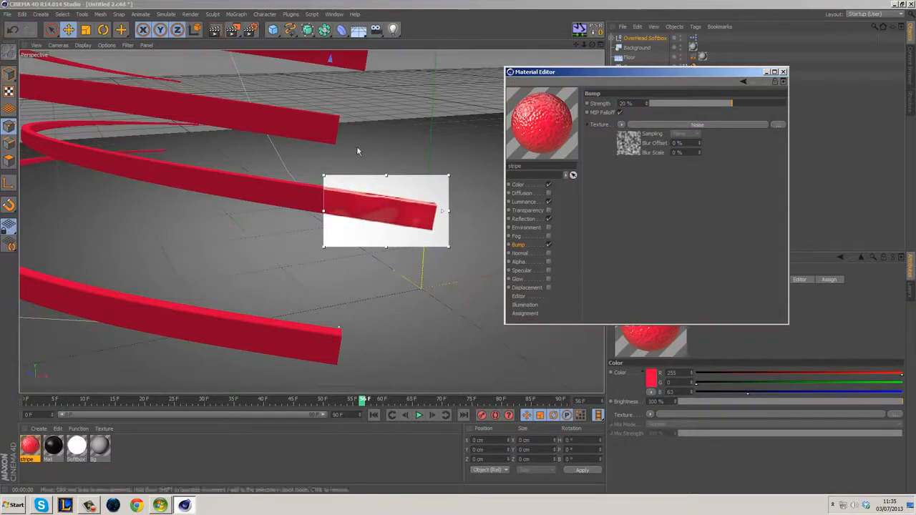
left_click(445, 214)
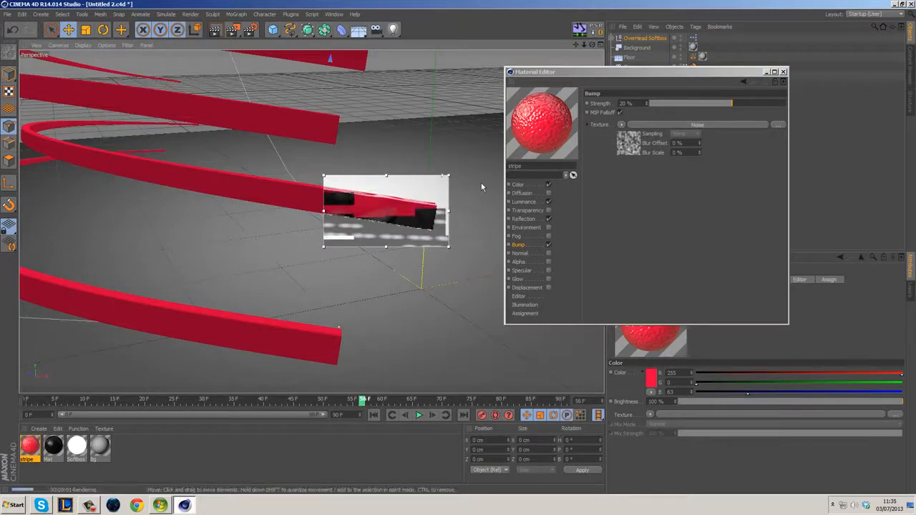
left_click(629, 150)
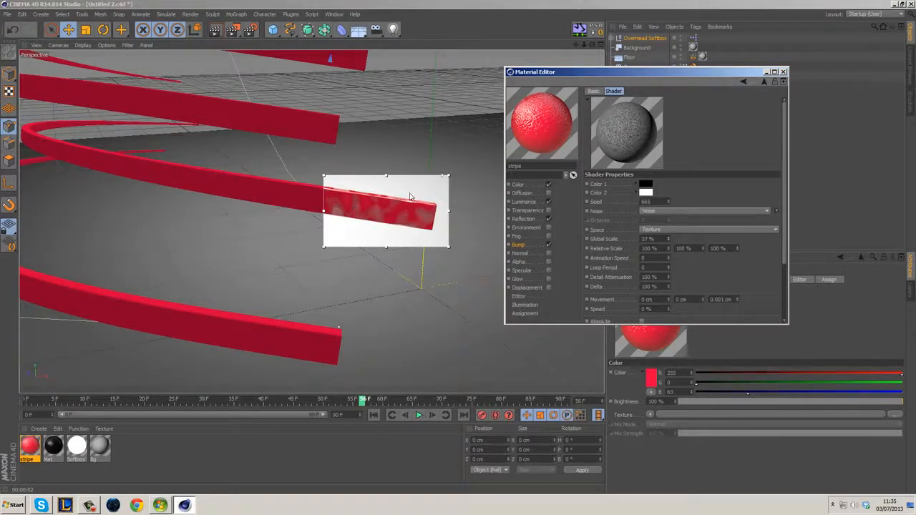
left_click(765, 81)
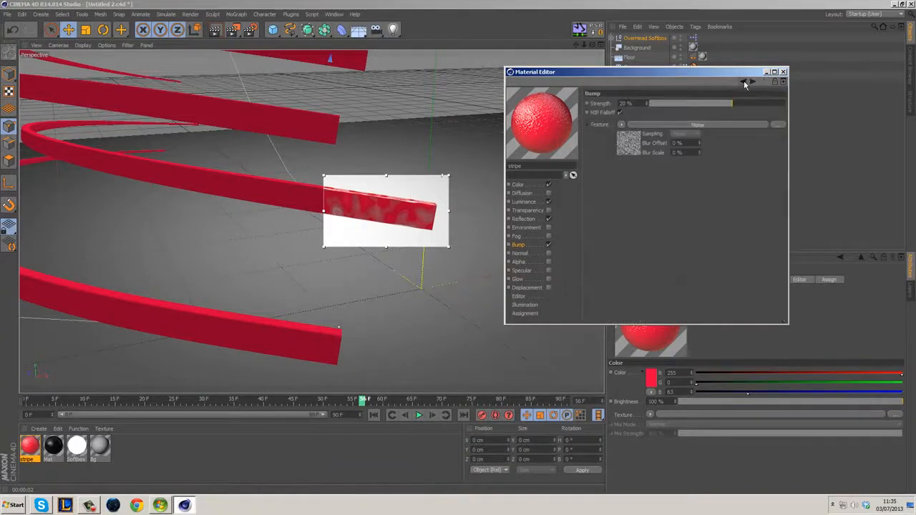
Close the material's settings and render the full perspective view to check the bumpy red stripes.
left_click(782, 71)
left_click(215, 29)
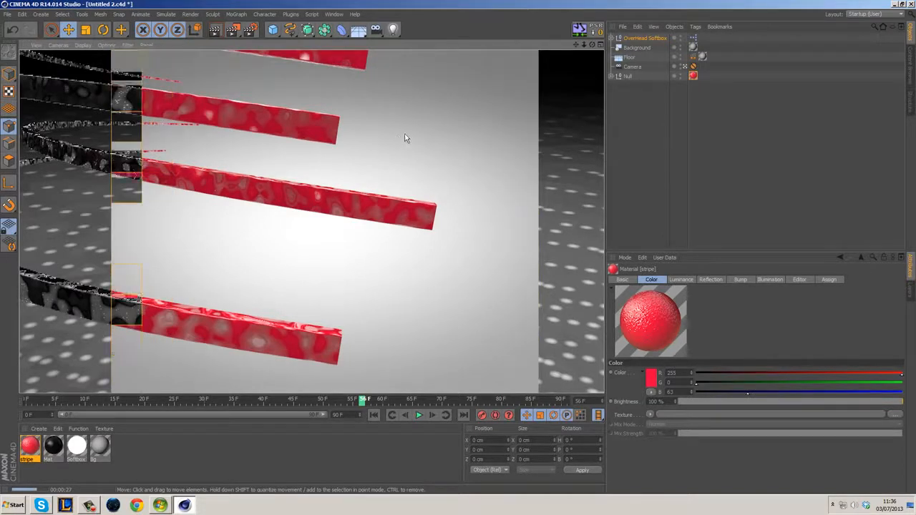
left_click(642, 98)
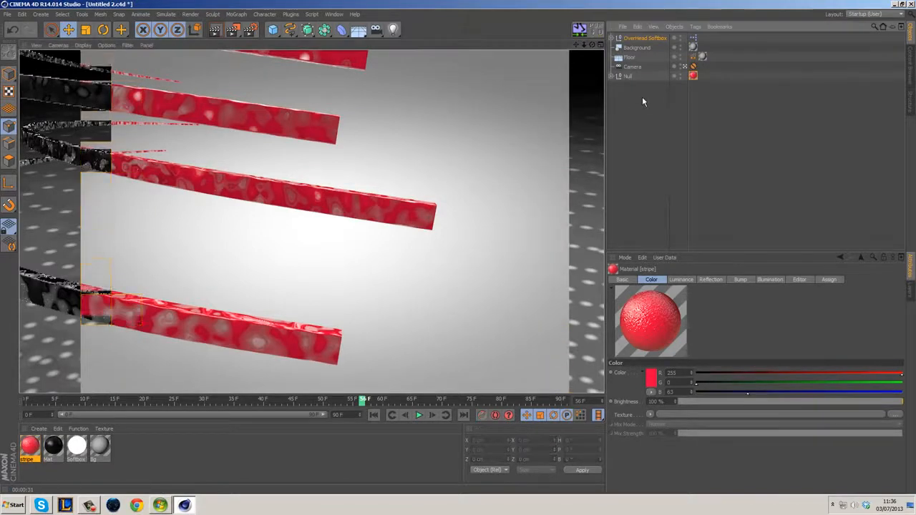
Add the HDRSky.c4d preset from the content library to the scene and return to the object list.
left_click(912, 62)
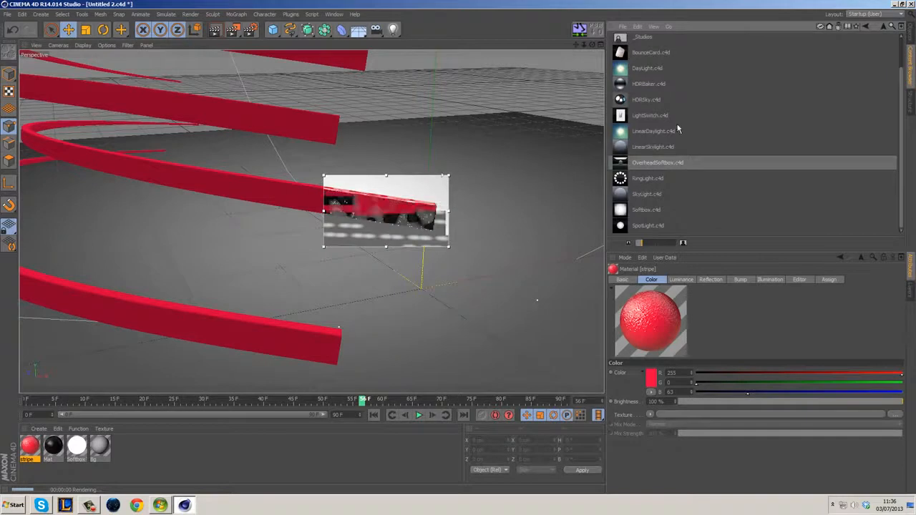
mouse_move(901, 121)
left_mouse_down()
mouse_move(907, 89)
mouse_move(912, 113)
left_mouse_up()
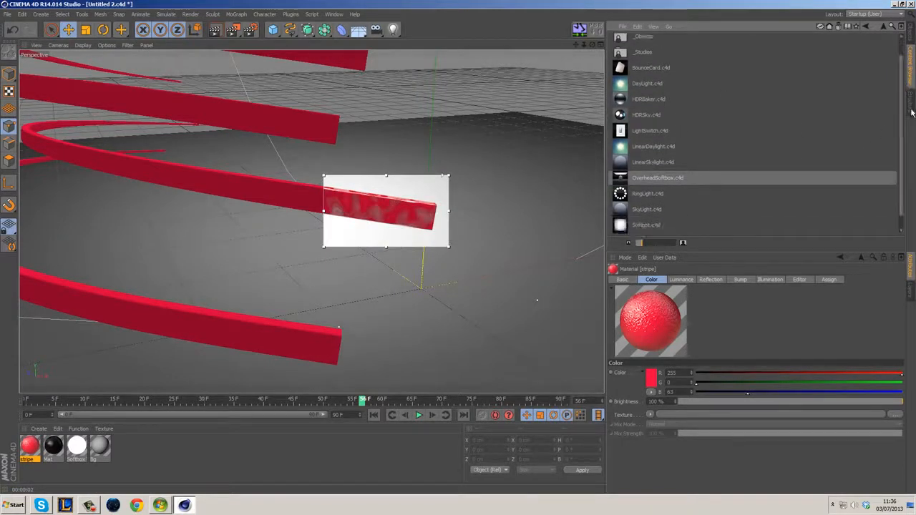
double_click(656, 115)
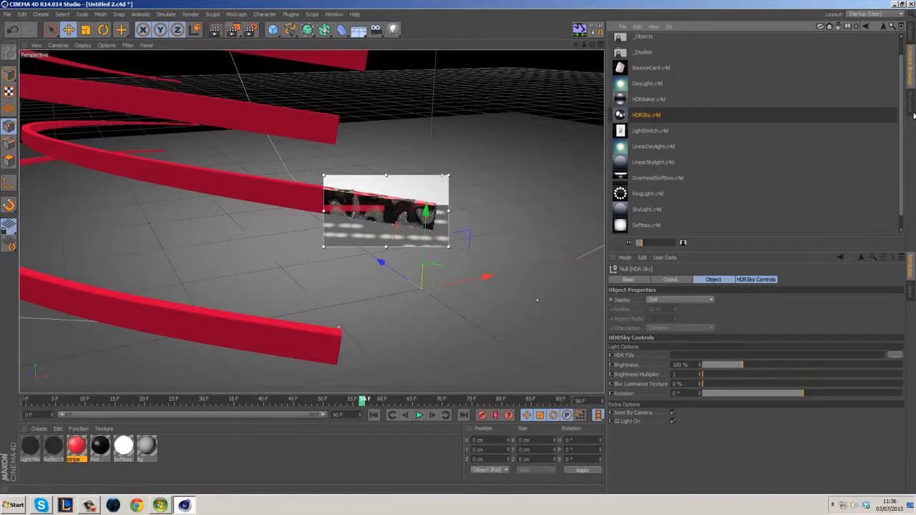
left_click(912, 34)
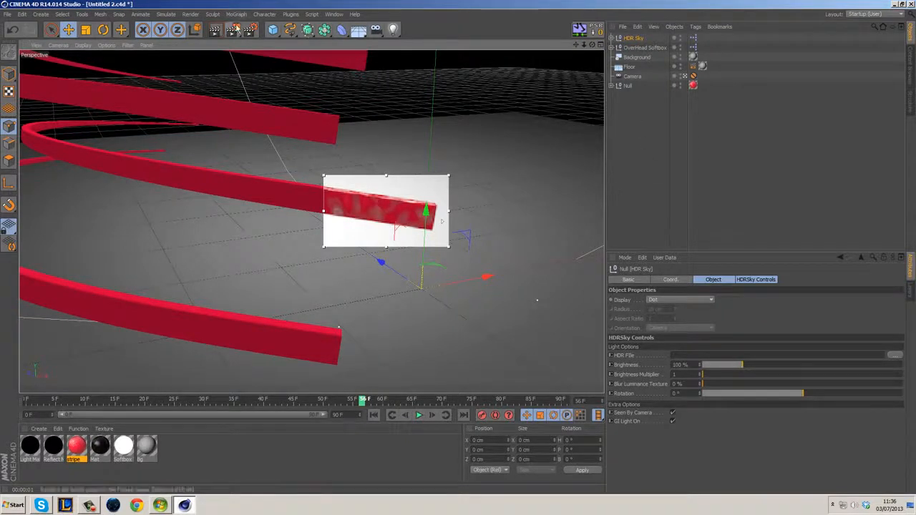
Turn off the interactive render region and load octane_studio2 from the Shorts > HDRI folder as the HDR Sky's image.
left_click_drag(251, 28, 277, 155)
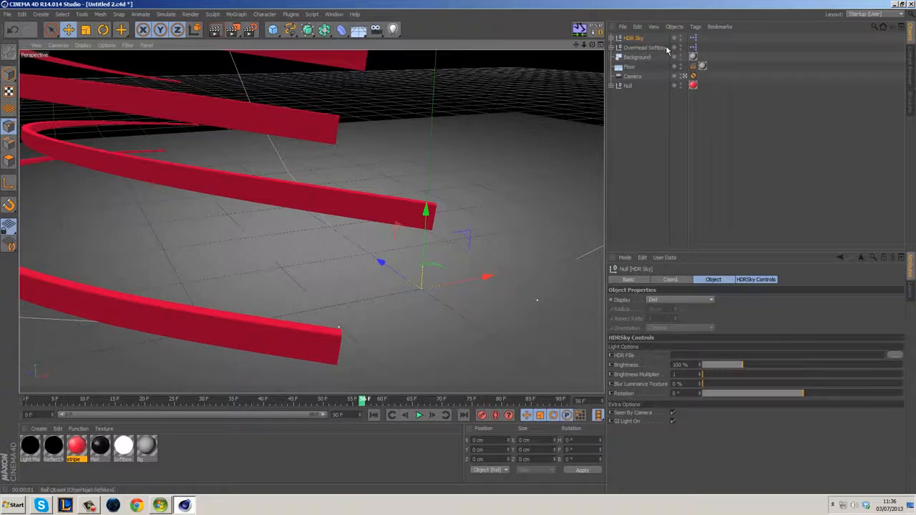
left_click(894, 355)
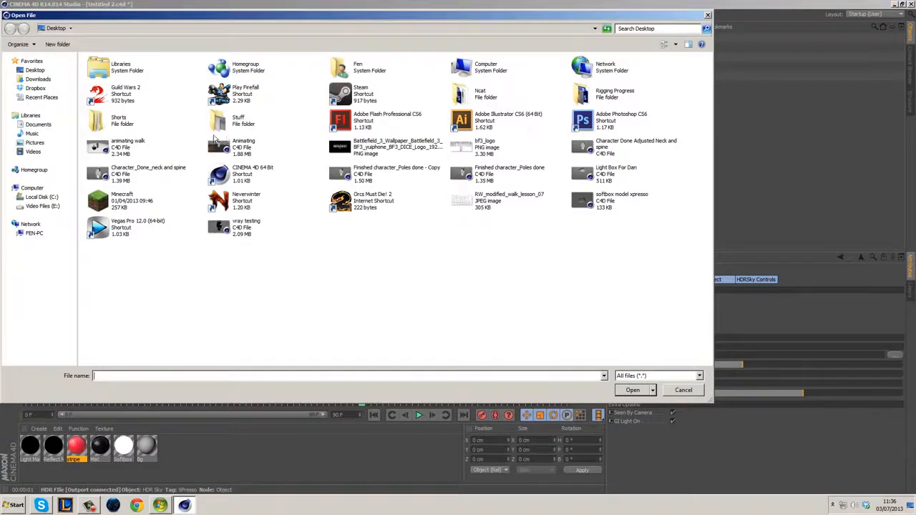
double_click(118, 120)
double_click(103, 70)
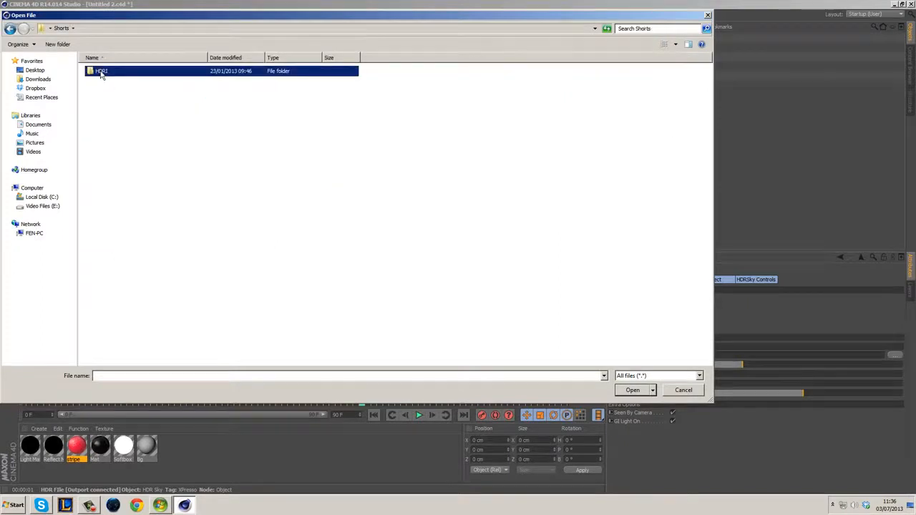
left_click(533, 90)
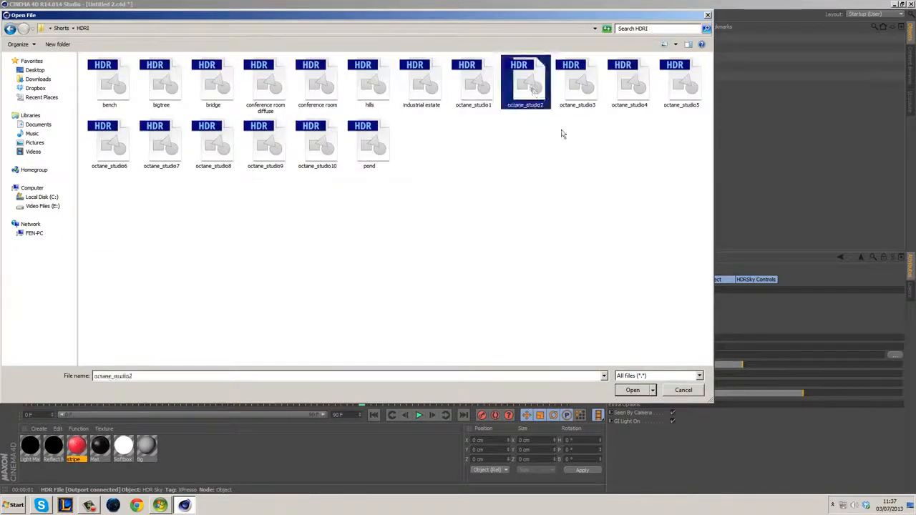
left_click(633, 390)
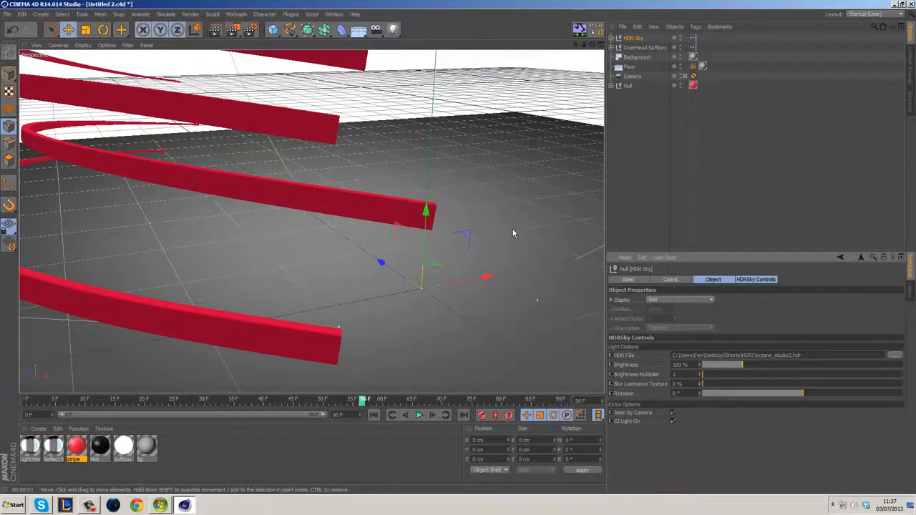
Turn the interactive render region back on over the middle band's end and raise its preview quality.
left_click(233, 28)
left_click(279, 154)
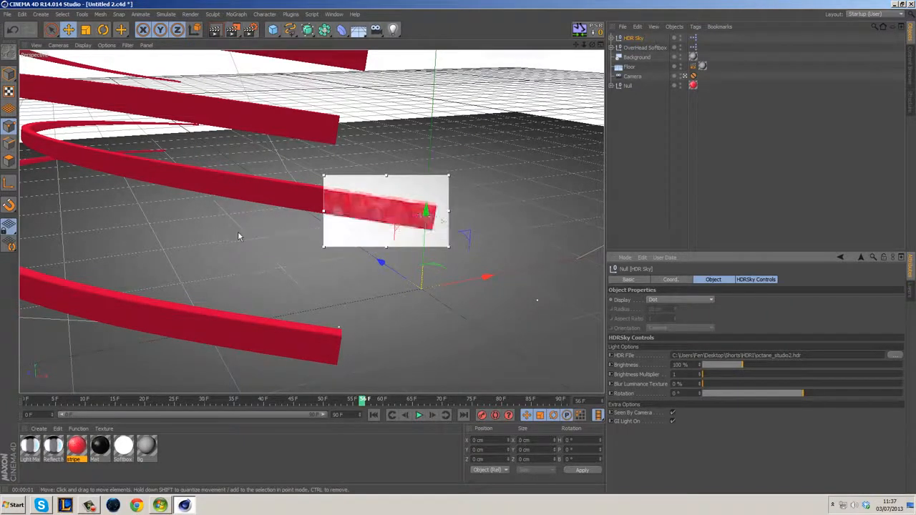
left_click_drag(443, 221, 443, 190)
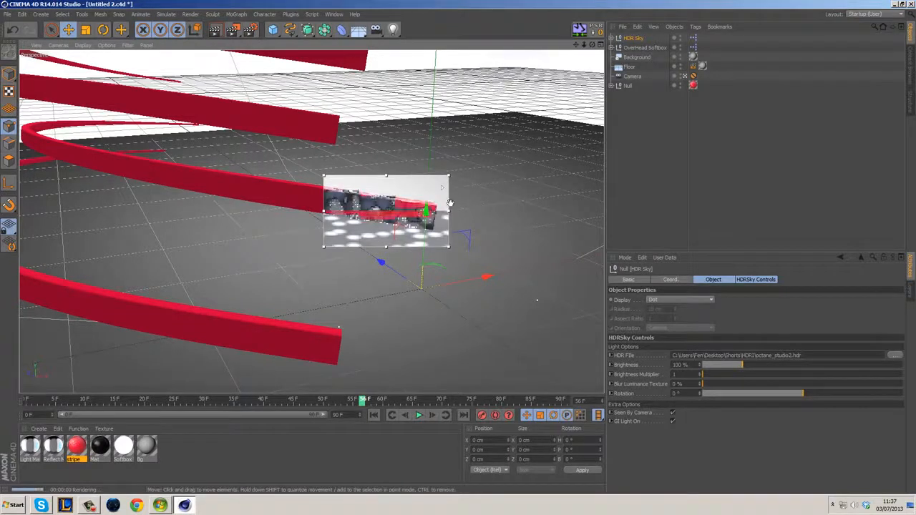
left_click_drag(442, 187, 444, 180)
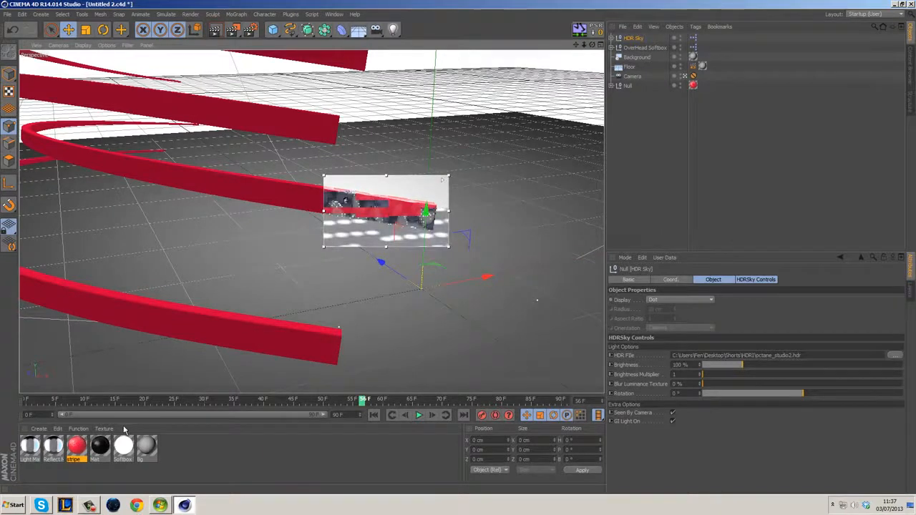
Adjust the stripe material's reflection to 29% brightness and 33% mix strength for its Fresnel texture.
double_click(83, 447)
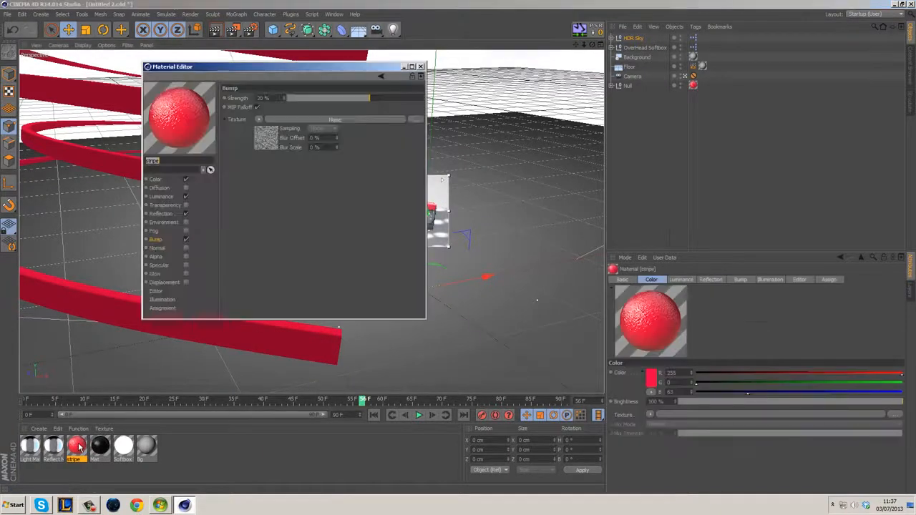
left_click_drag(250, 66, 599, 80)
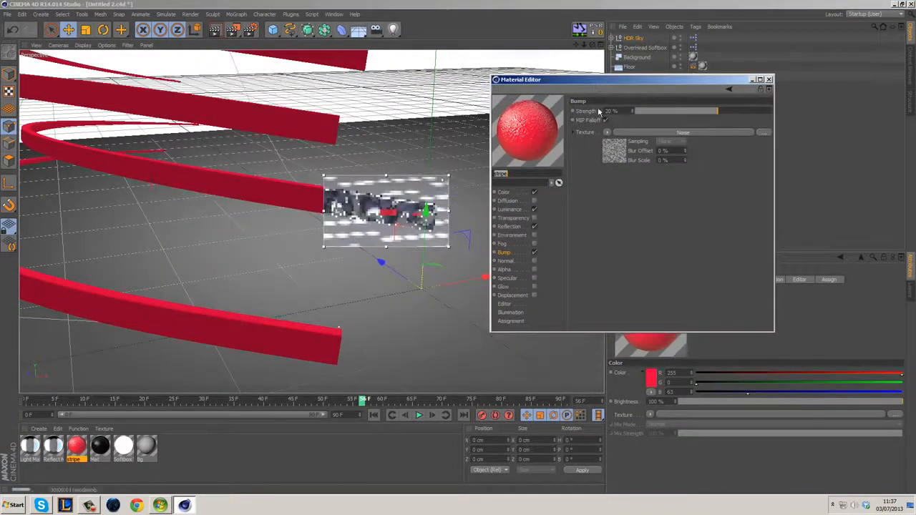
left_click(530, 227)
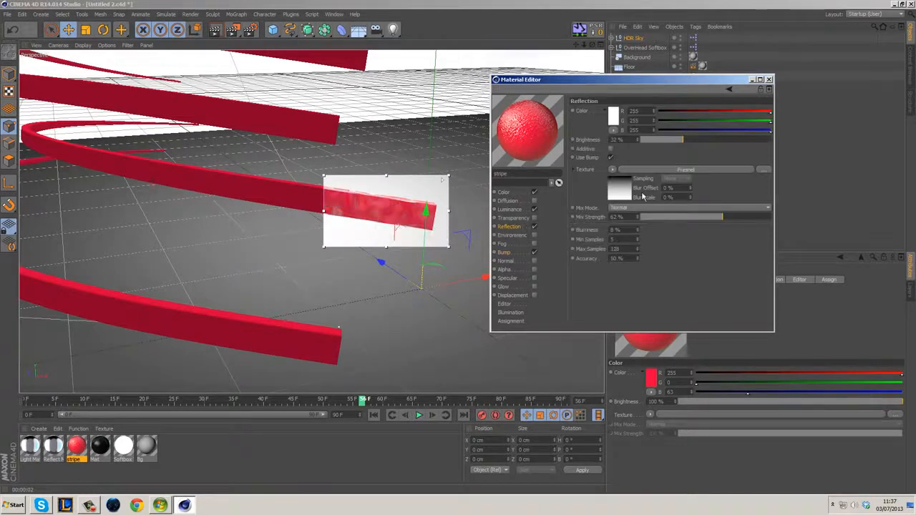
left_click_drag(664, 142, 662, 143)
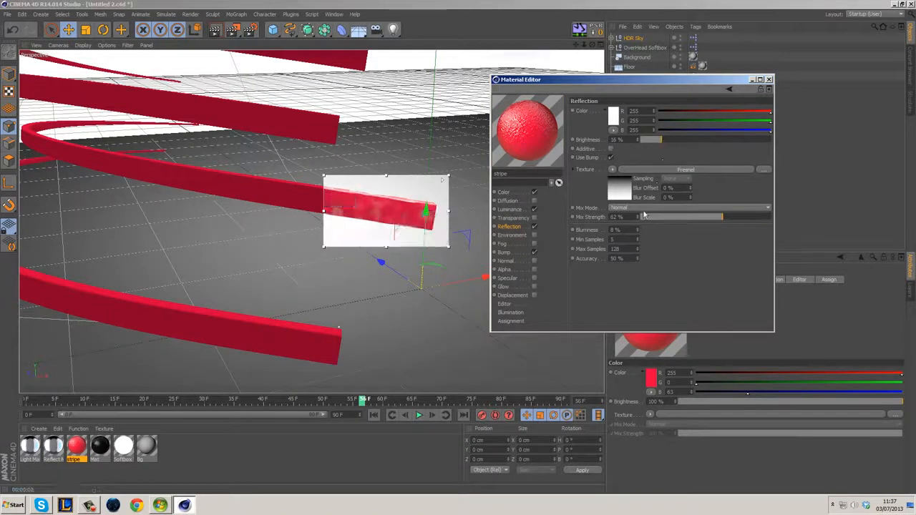
left_click_drag(669, 219, 680, 220)
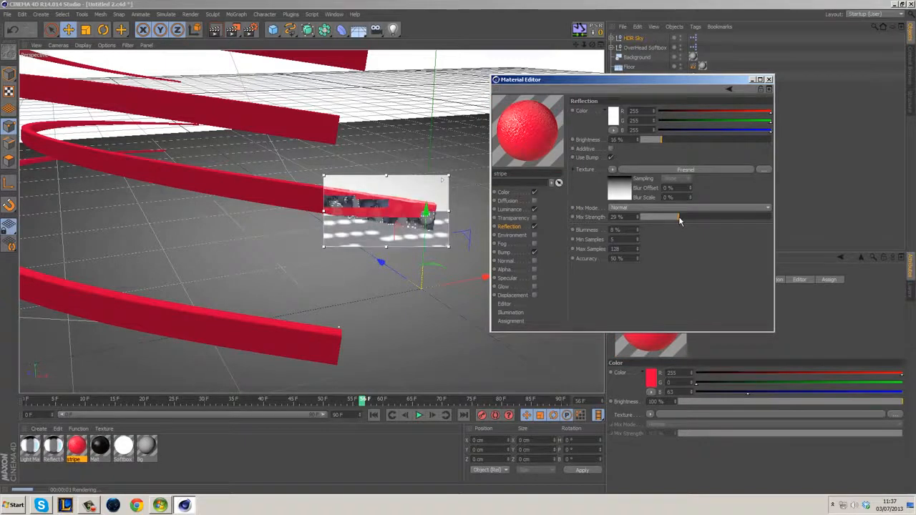
left_click_drag(680, 221, 792, 227)
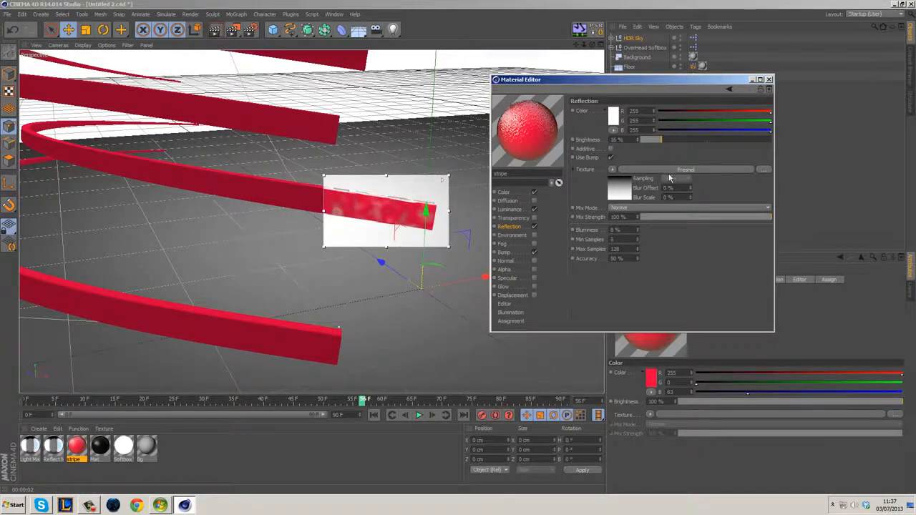
left_click_drag(654, 139, 653, 138)
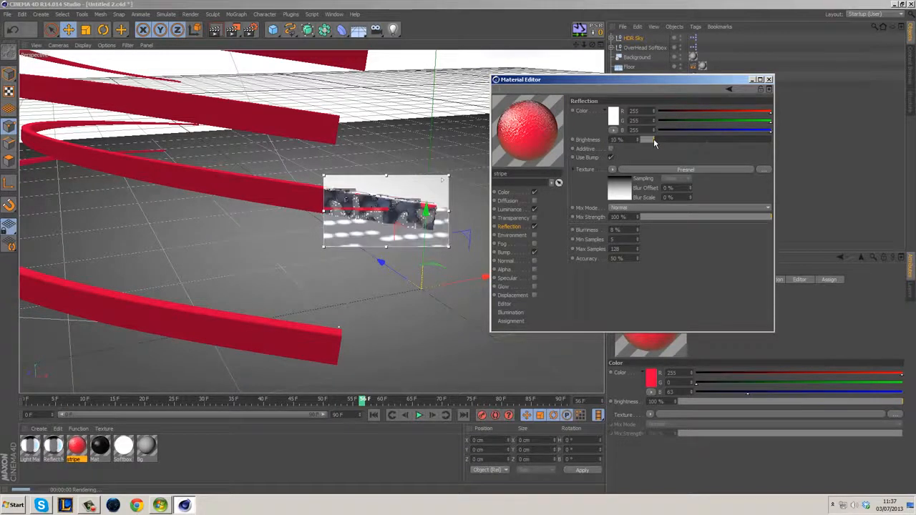
left_click_drag(673, 216, 683, 217)
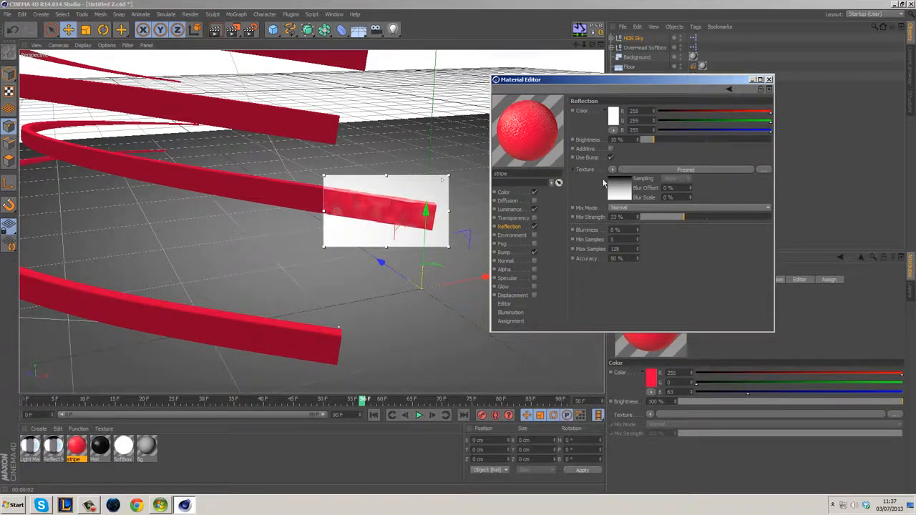
left_click(679, 140)
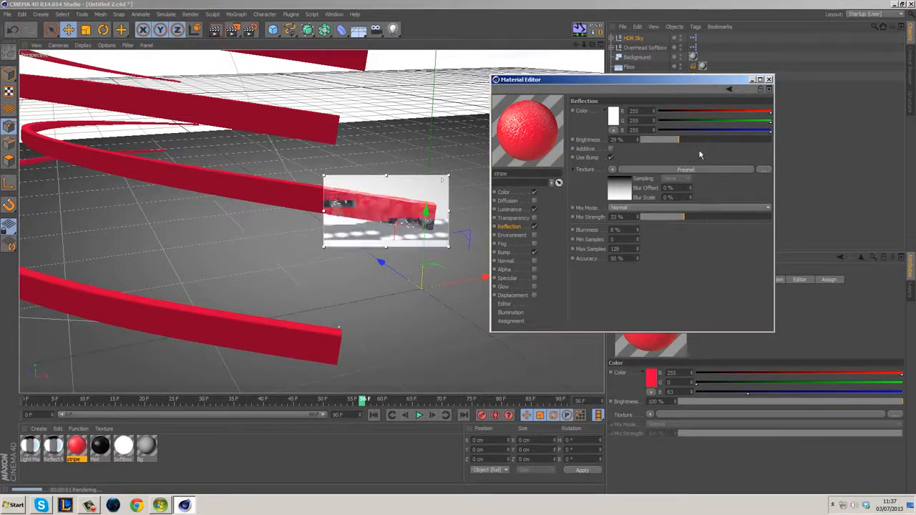
Lower the stripe material's bump strength to 5% and close its settings.
left_click(514, 253)
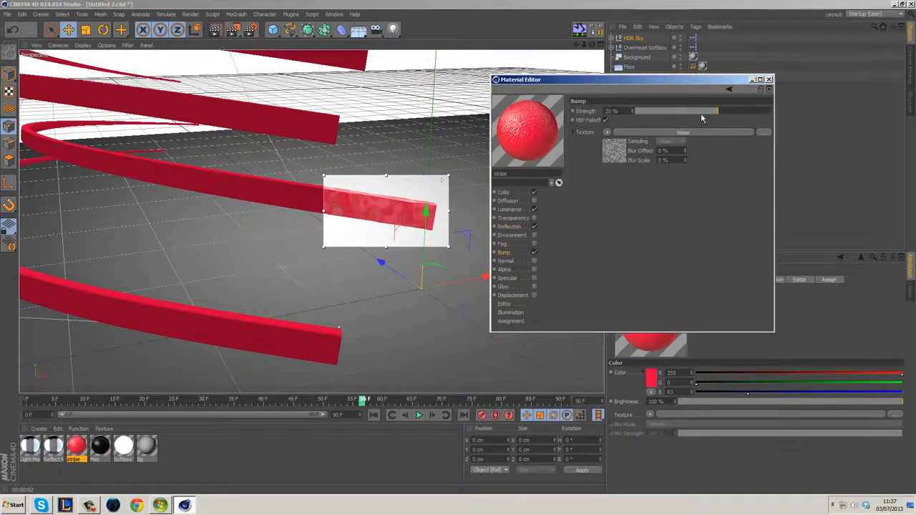
left_click_drag(708, 115, 710, 116)
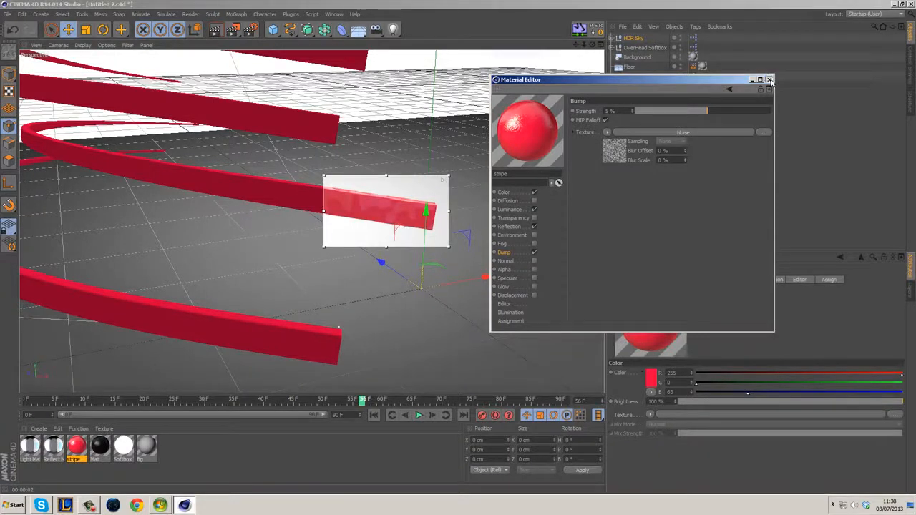
left_click(770, 79)
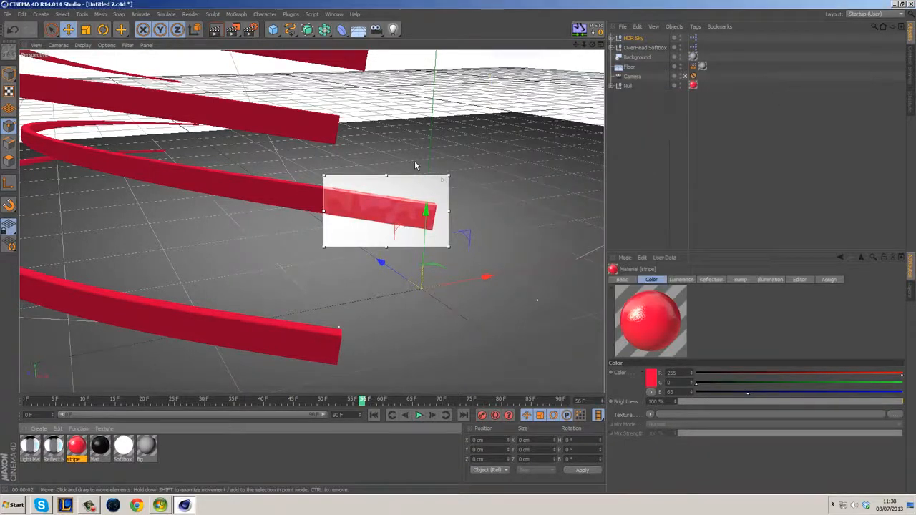
Turn off the interactive render region and render the current frame to the Picture Viewer.
left_click(233, 30)
left_click(232, 30)
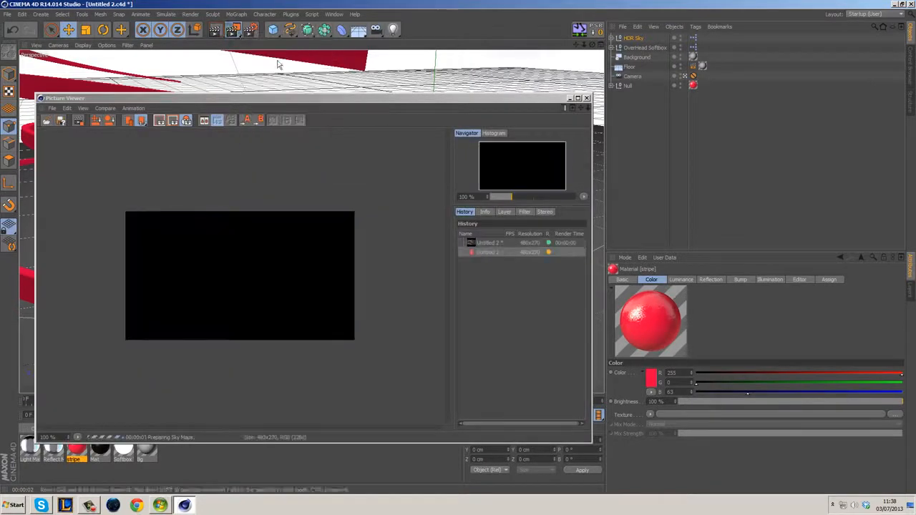
left_click_drag(234, 31, 302, 171)
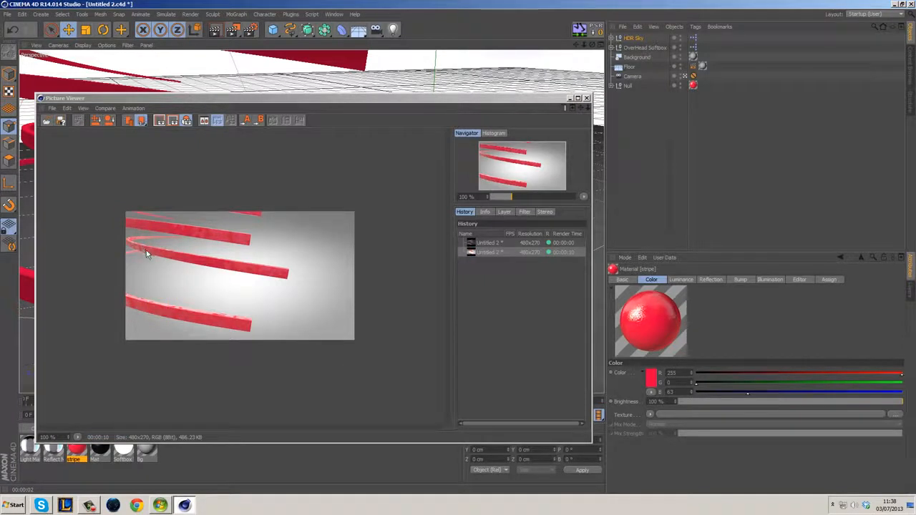
Reduce the stripe material's bump strength to 1% and check it with a new render in the Picture Viewer.
double_click(79, 456)
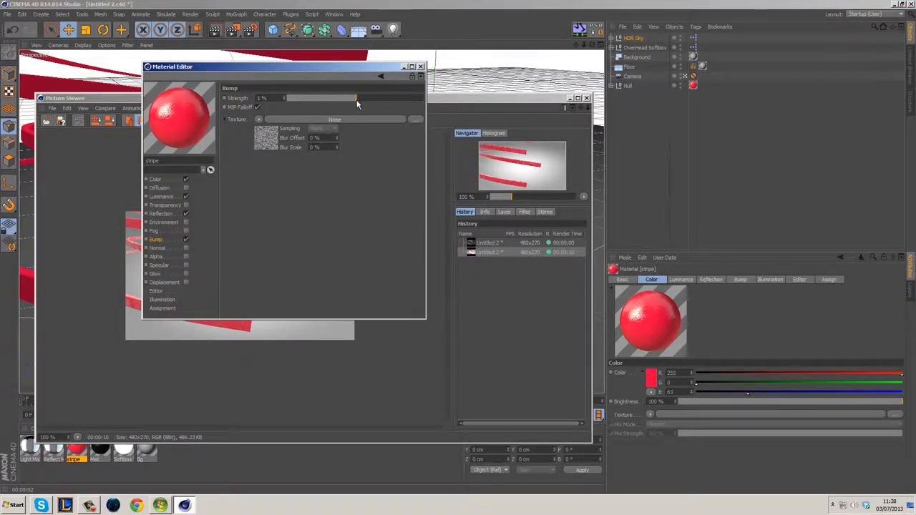
left_click(421, 67)
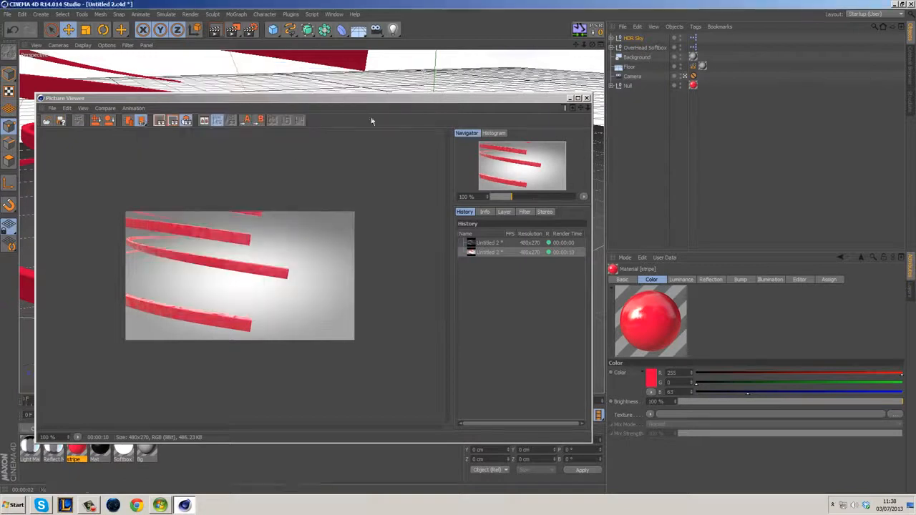
left_click(233, 29)
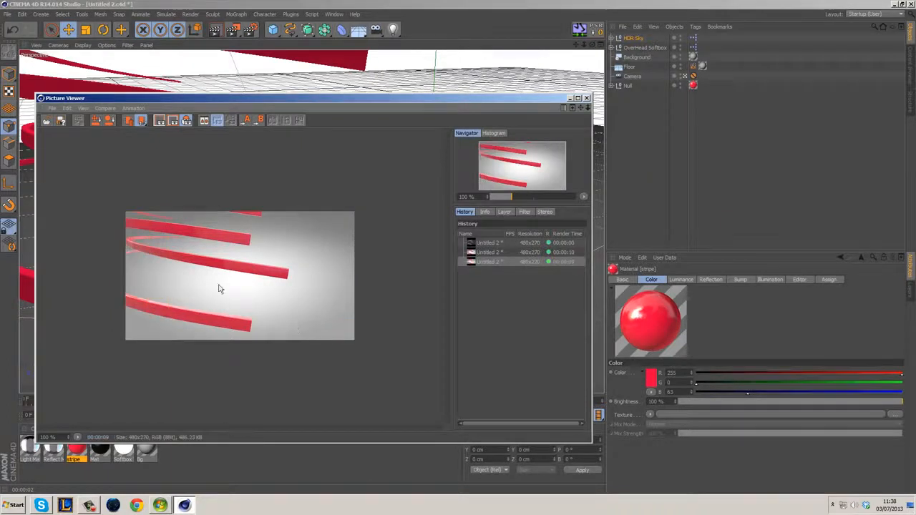
left_click(586, 98)
Raise the stripe material's luminance brightness to about 80% and close its settings.
double_click(77, 447)
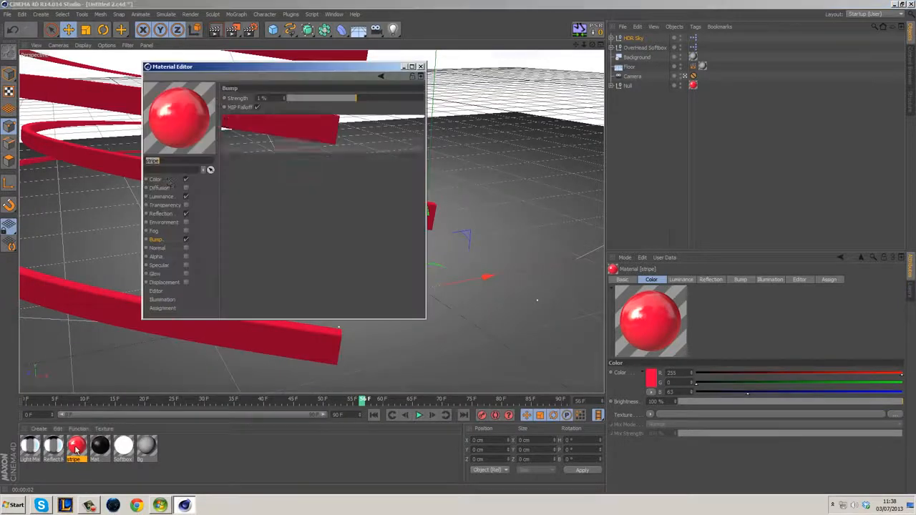
left_click(162, 196)
left_click_drag(340, 132, 399, 127)
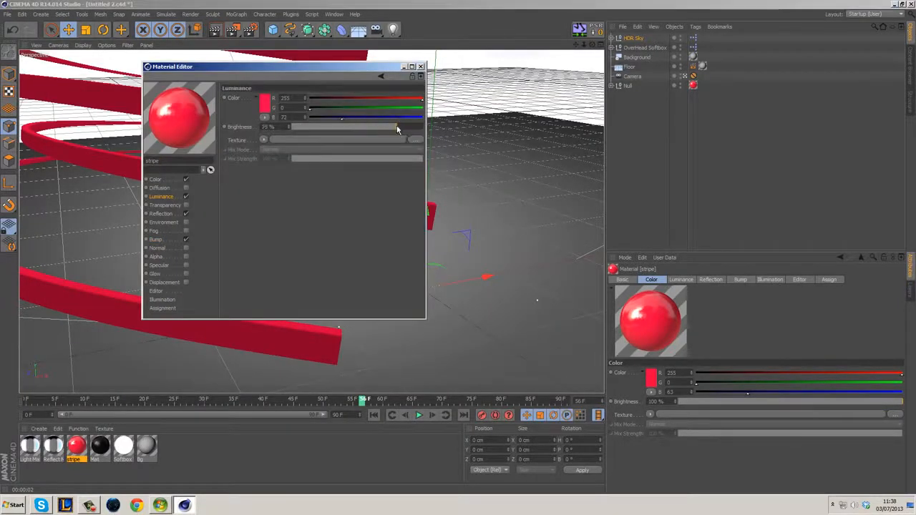
left_click(420, 66)
Render the frame again and compare the brighter stripes with the previous render in the Picture Viewer history.
left_click(231, 29)
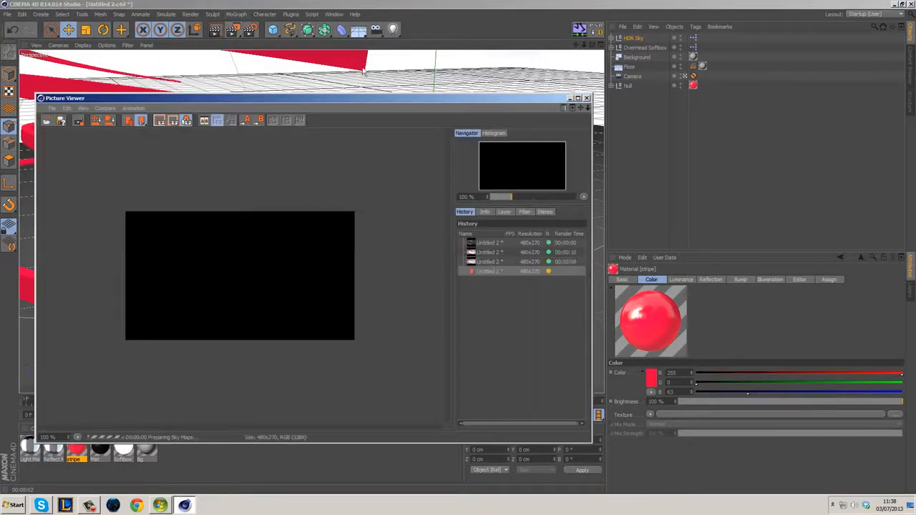
left_click(490, 263)
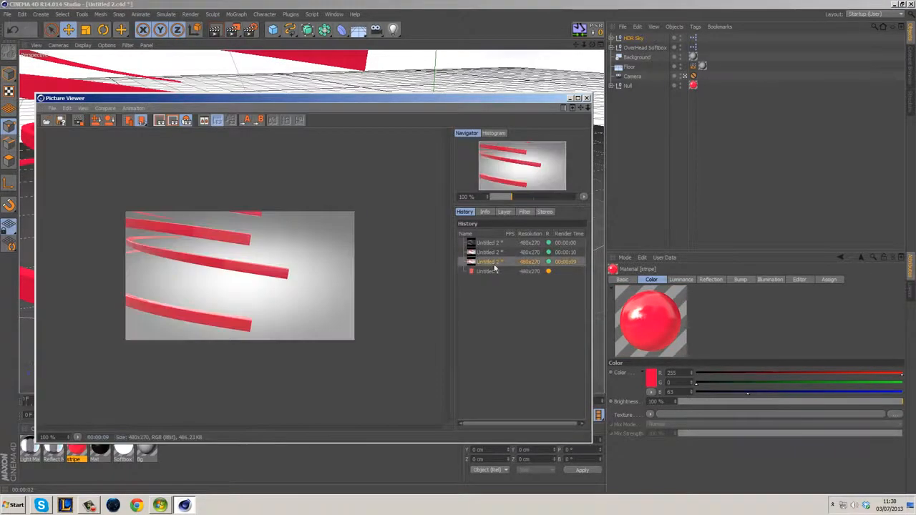
left_click(505, 272)
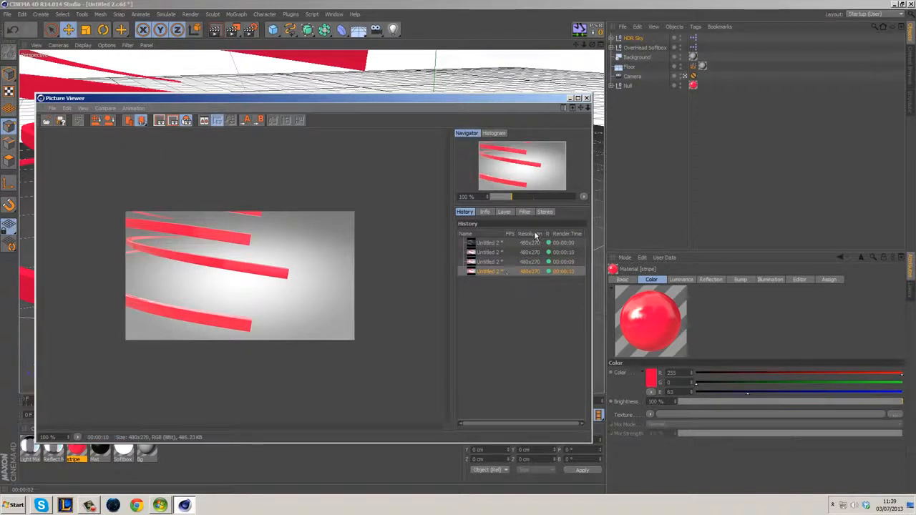
left_click(586, 98)
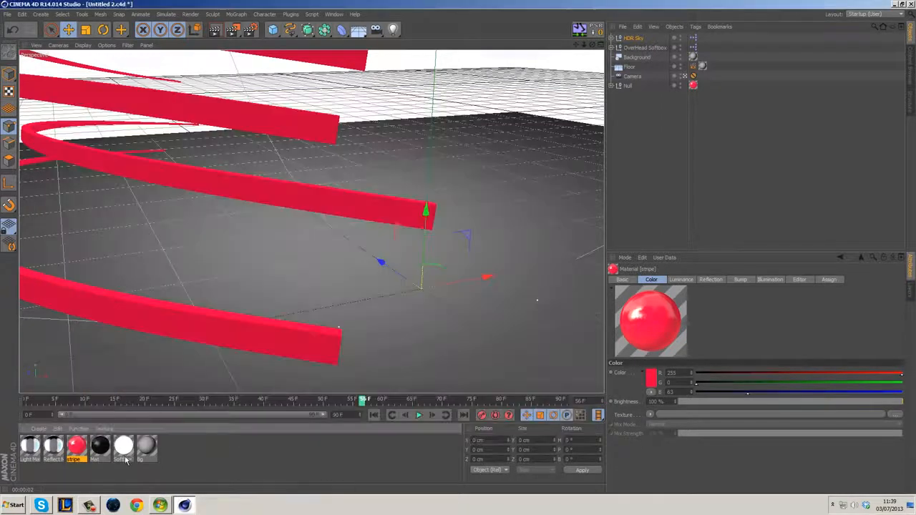
Change the outer knot of the Bg material's circular colour gradient to a lighter grey.
double_click(146, 446)
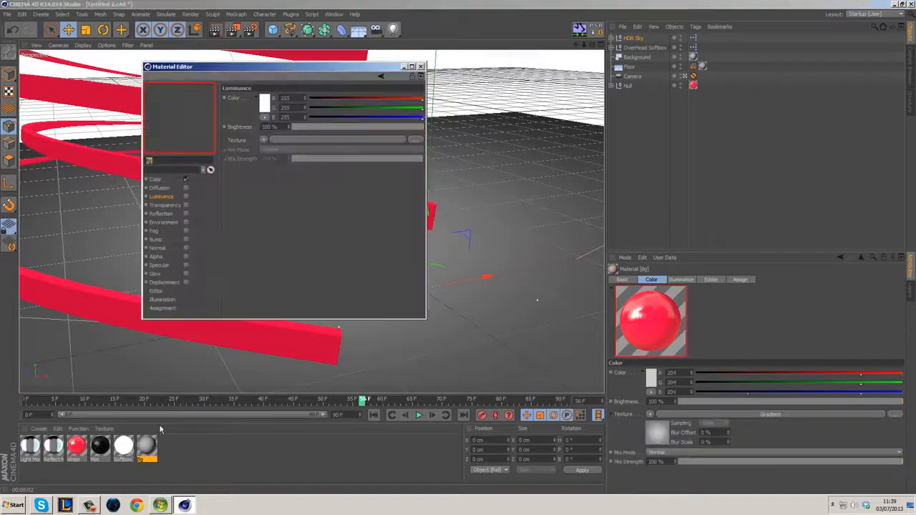
left_click(164, 180)
left_click(272, 159)
double_click(394, 188)
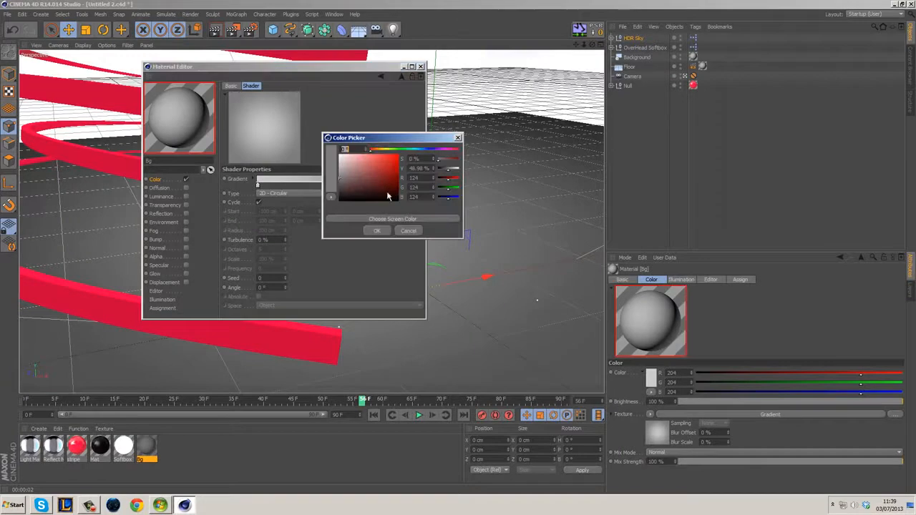
left_click_drag(339, 179, 339, 169)
left_click(377, 231)
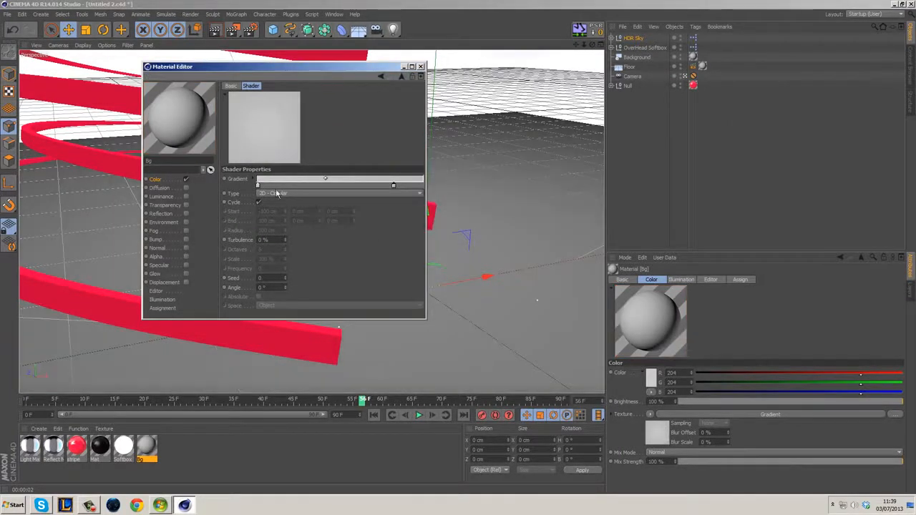
Brighten the centre knot of the Bg gradient to near white and check the lighter background with a render.
double_click(258, 184)
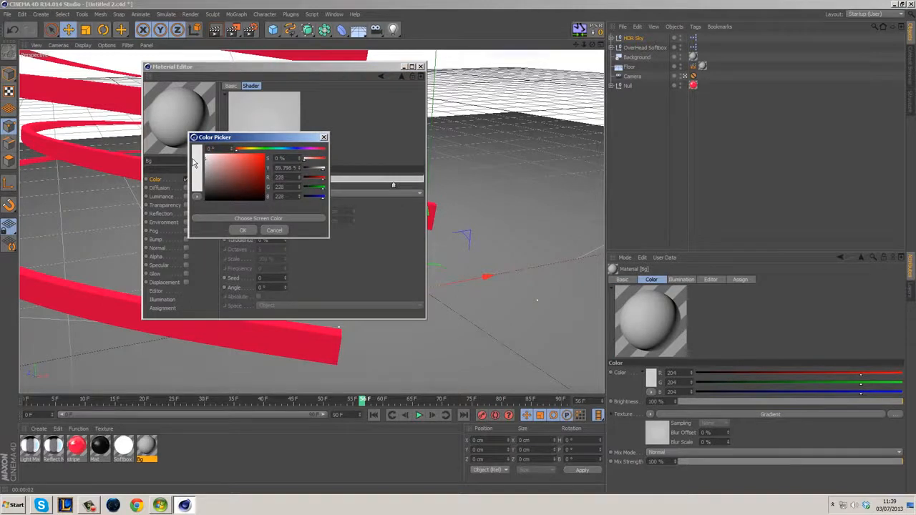
left_click(242, 229)
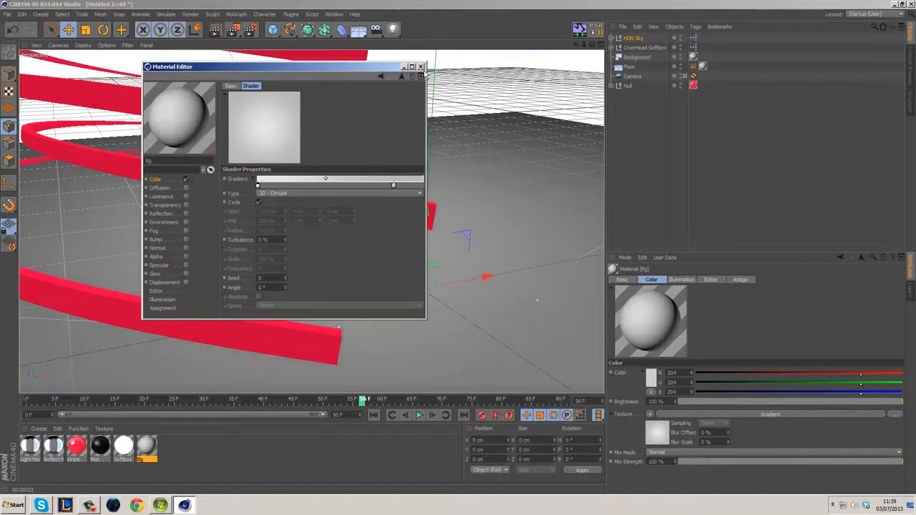
left_click(421, 65)
left_click(232, 29)
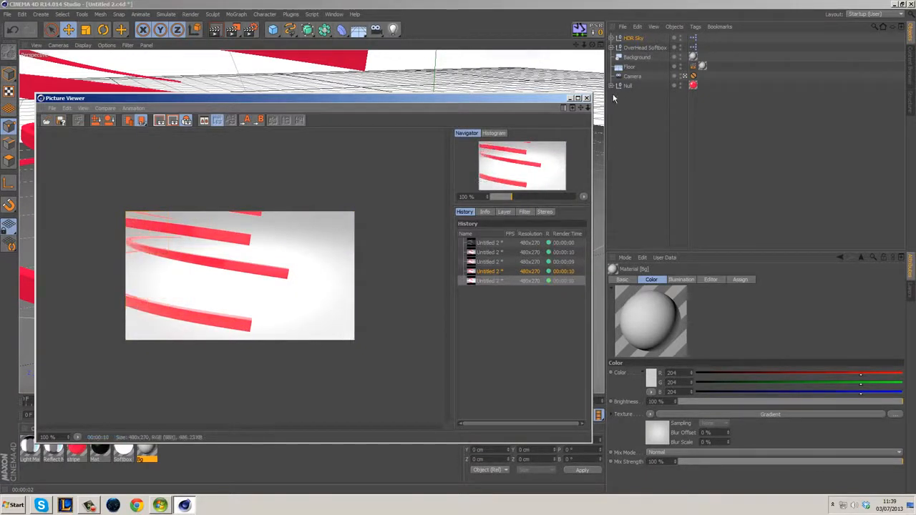
left_click(587, 99)
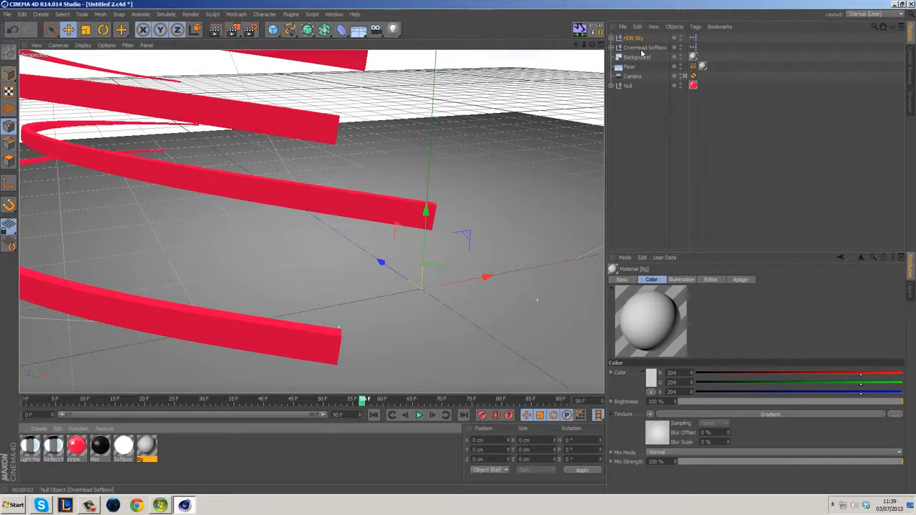
Examine the OverHead Softbox's light, size, shadow and visibility options.
left_click(644, 47)
left_click(767, 279)
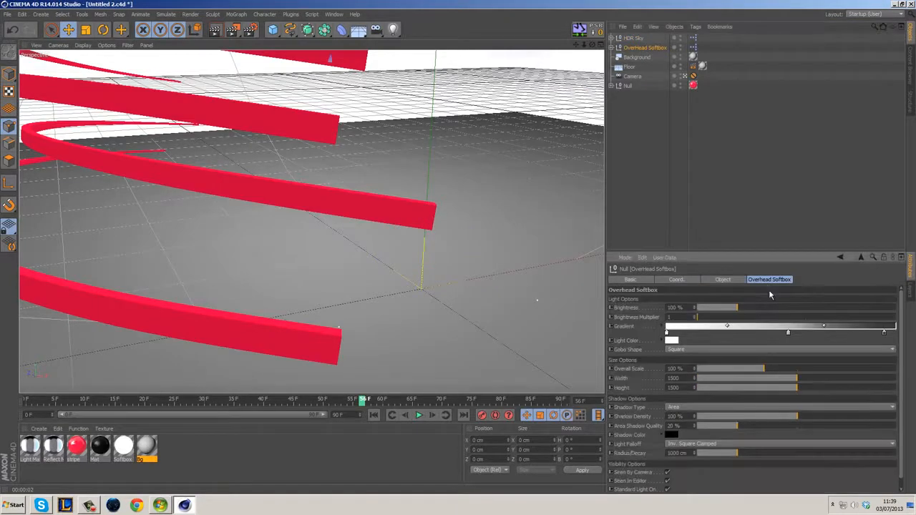
scroll(780, 469, "down", 1)
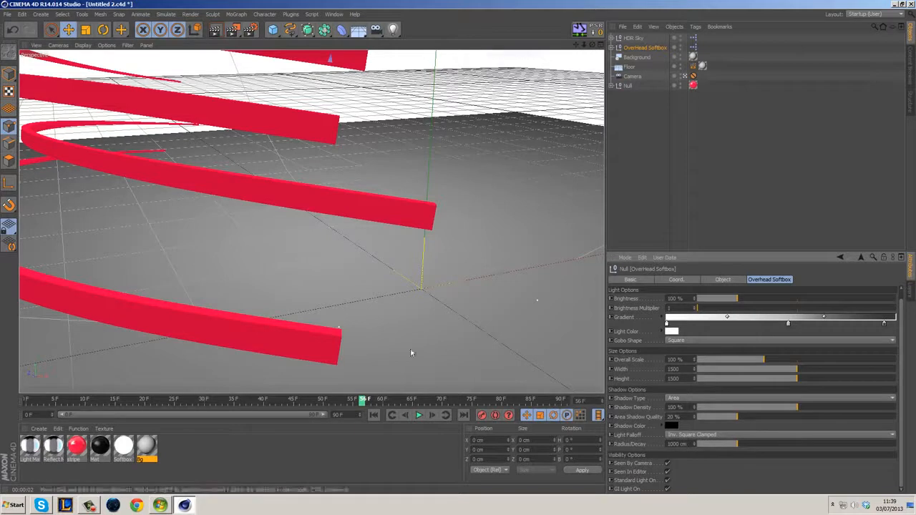
Play the animation, stop it at about frame 29 and render that frame to the Picture Viewer.
left_click(419, 415)
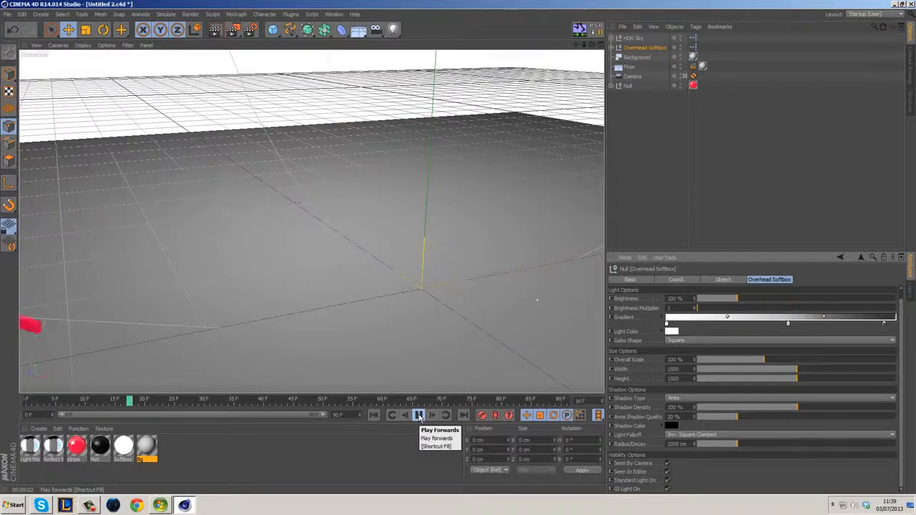
left_click(418, 416)
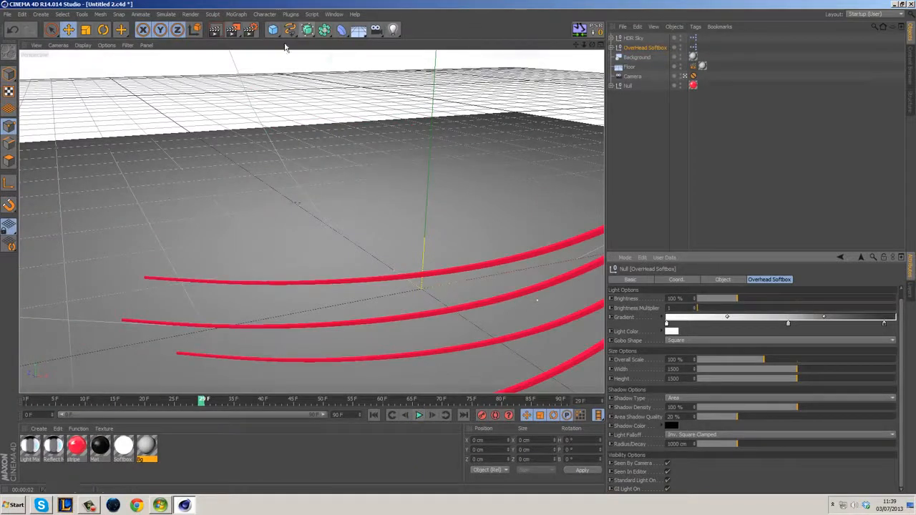
left_click(233, 29)
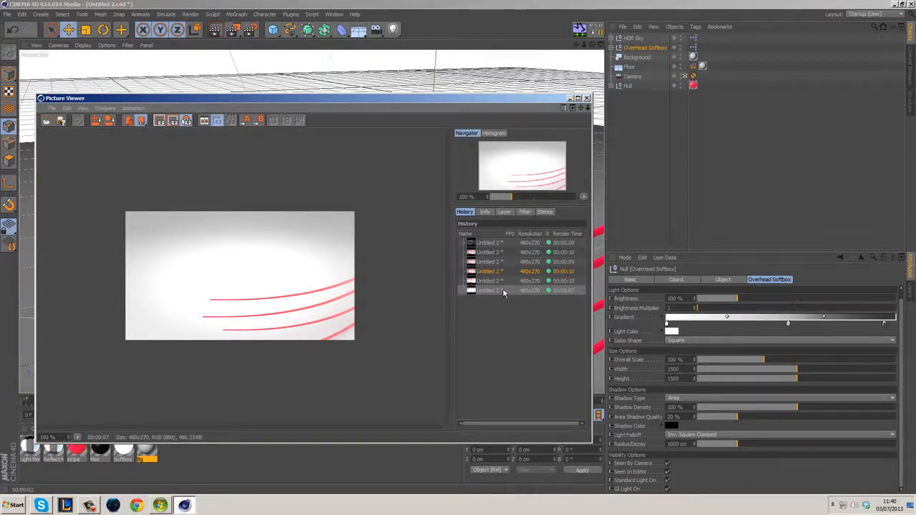
Darken the centre knot of the Bg material's circular colour gradient slightly.
left_click(586, 98)
double_click(146, 448)
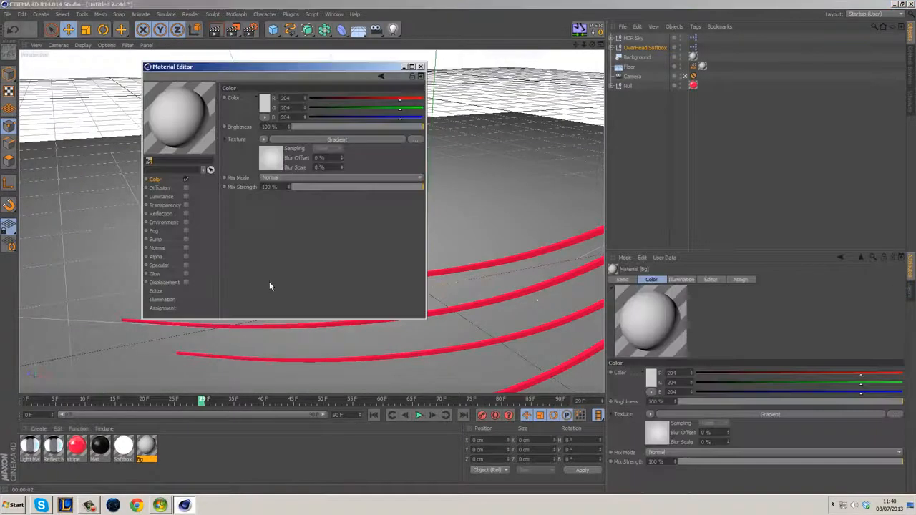
left_click(263, 158)
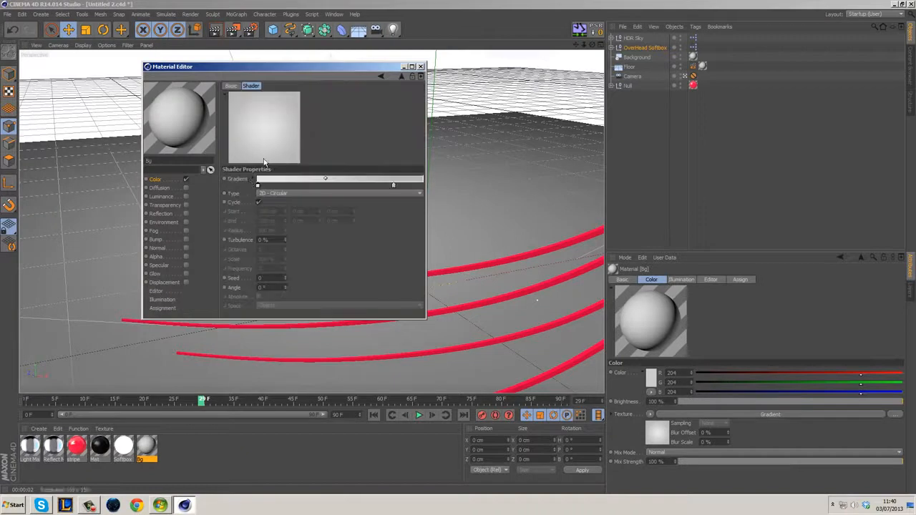
double_click(259, 186)
left_click_drag(202, 158, 201, 163)
left_click(238, 231)
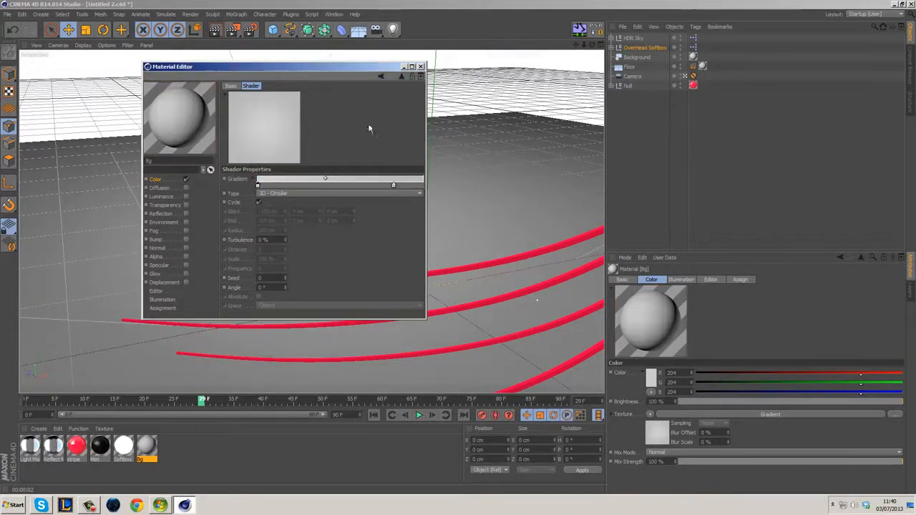
left_click(420, 66)
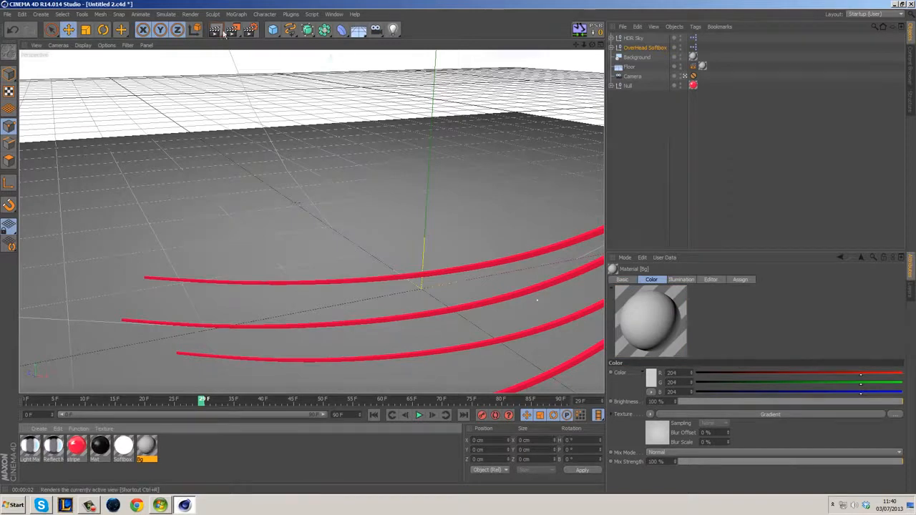
Lower the OverHead Softbox's brightness to 91 % and compare a new Picture Viewer render with the previous one.
left_click(640, 47)
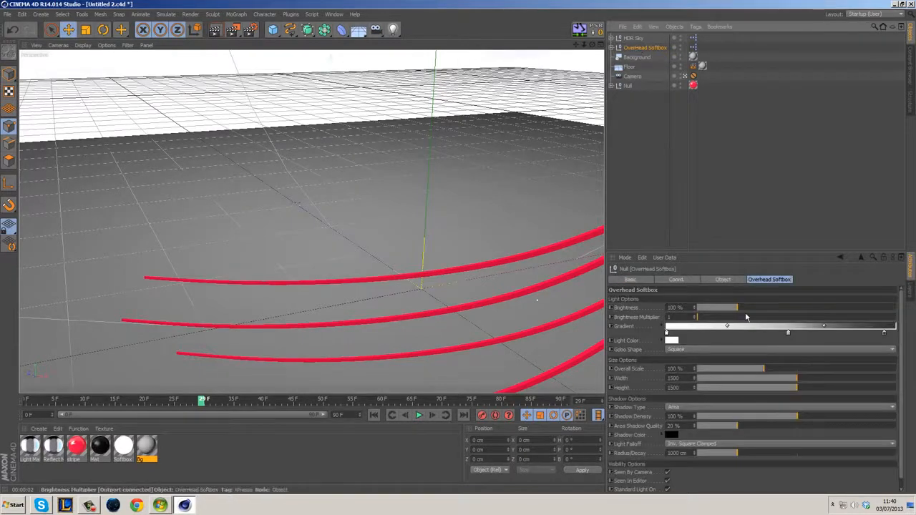
left_click_drag(739, 308, 734, 310)
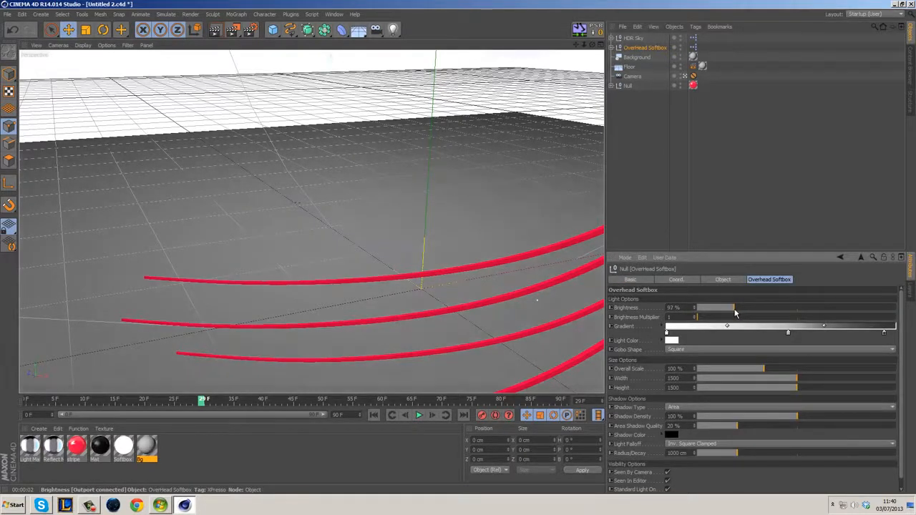
left_click(231, 30)
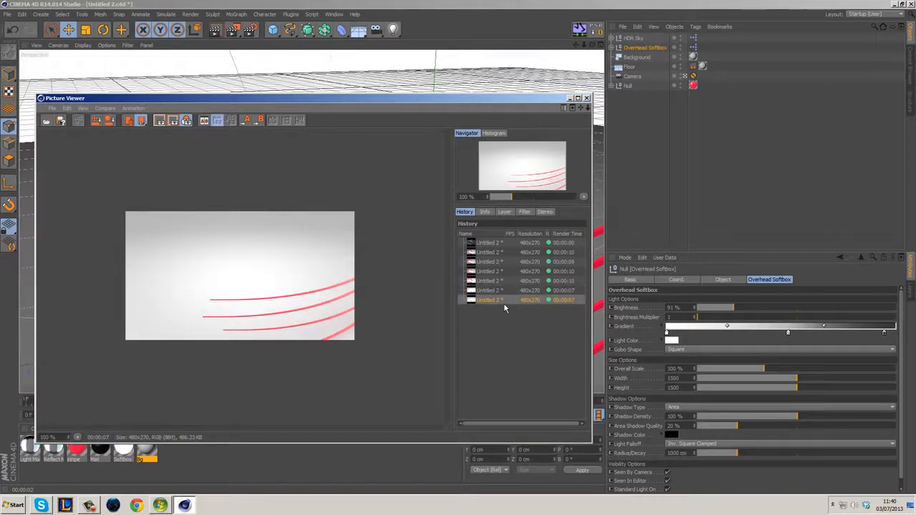
key("Up")
key("Down")
left_click(586, 98)
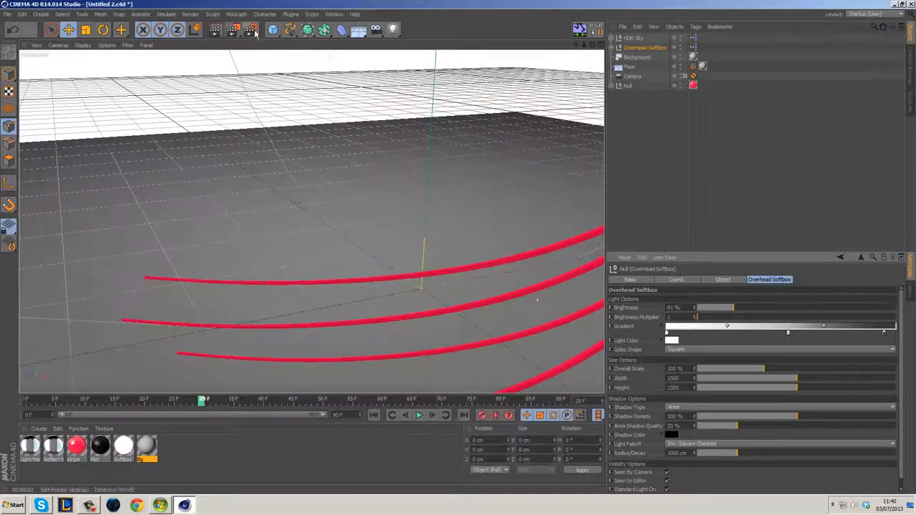
Set the render output's frame range to All Frames and render the animation to the Picture Viewer without saving a file.
left_click(234, 30)
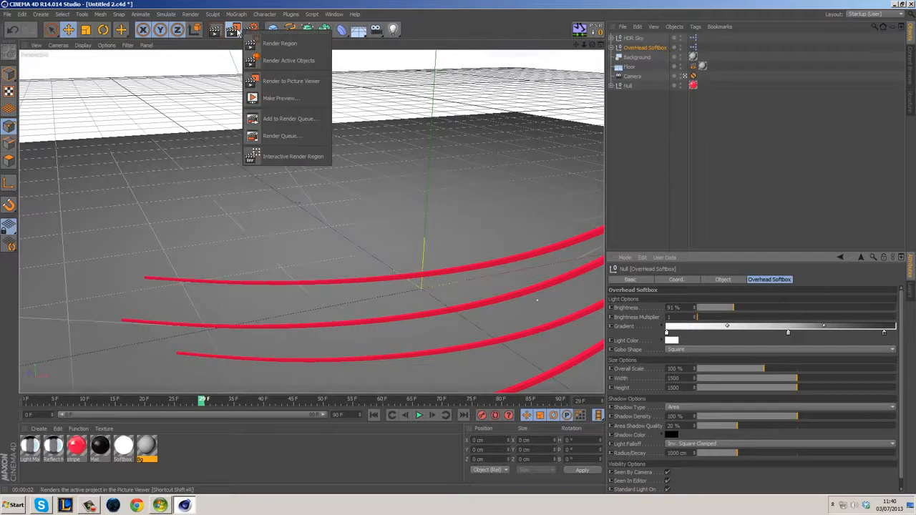
left_click(251, 30)
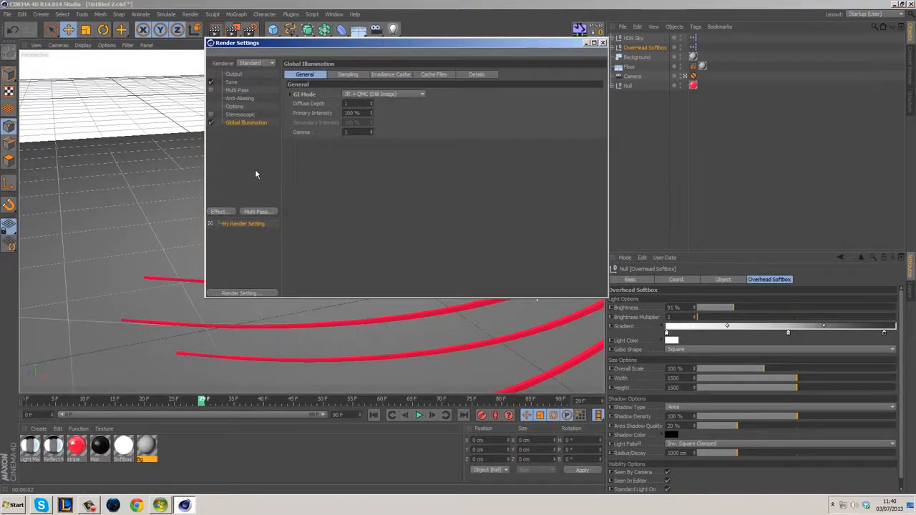
left_click(235, 74)
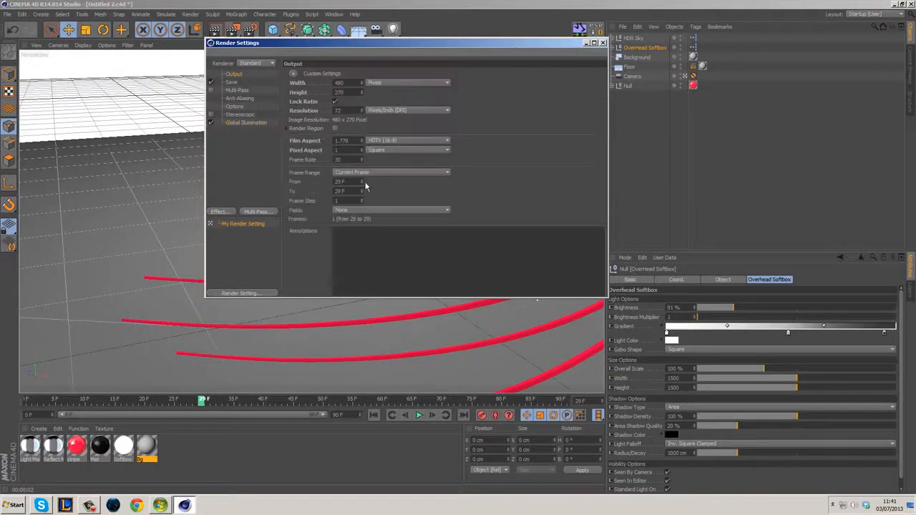
left_click(358, 173)
left_click(369, 202)
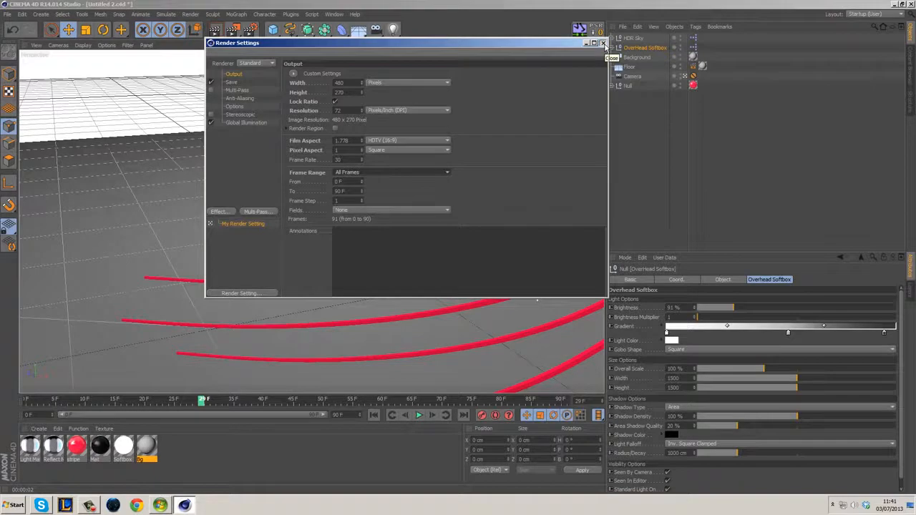
left_click(603, 43)
left_click(233, 30)
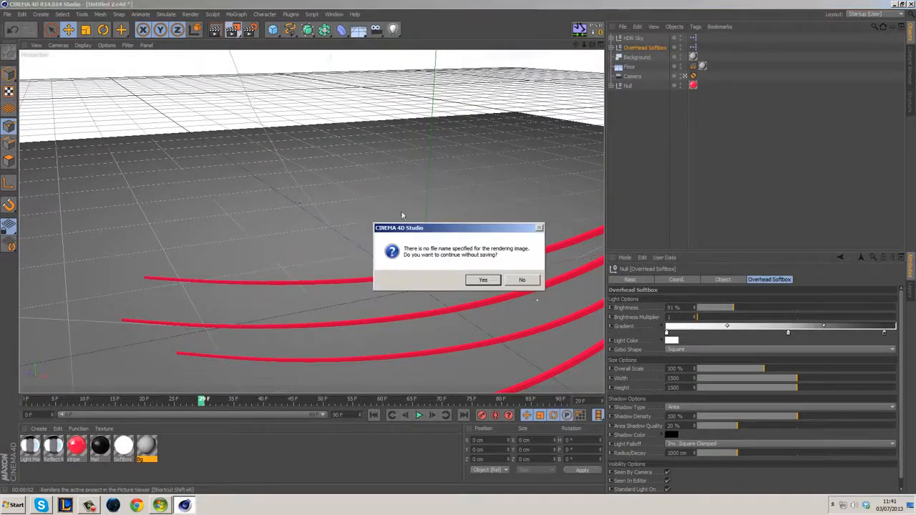
left_click(483, 281)
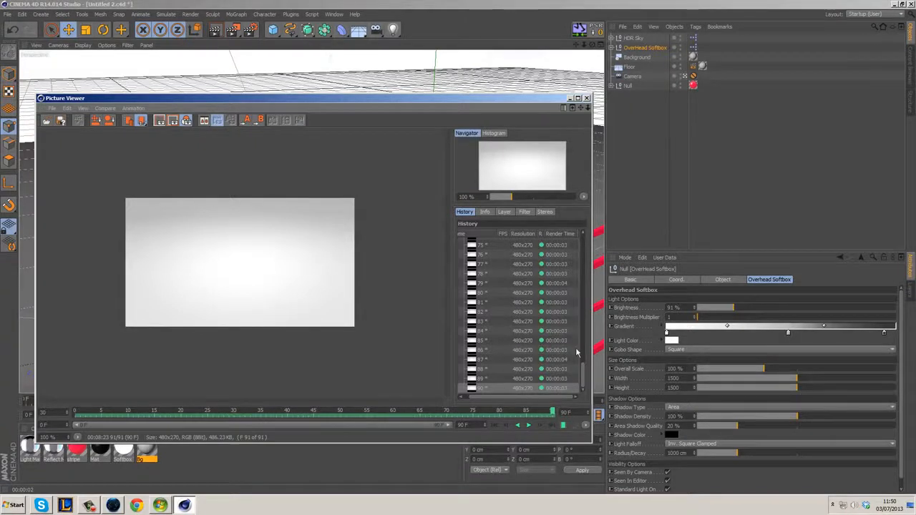
Compare rendered frames 57 and 58 in the Picture Viewer history.
left_click_drag(584, 376, 596, 346)
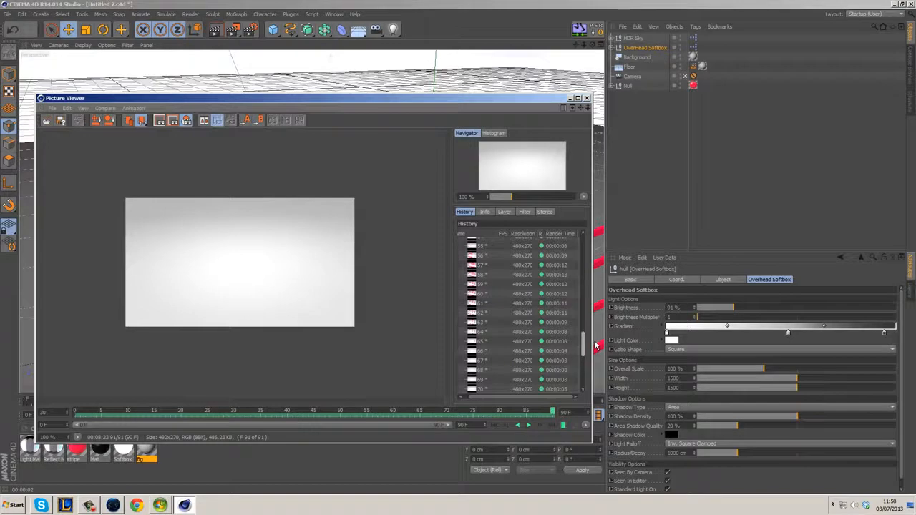
left_click(571, 276)
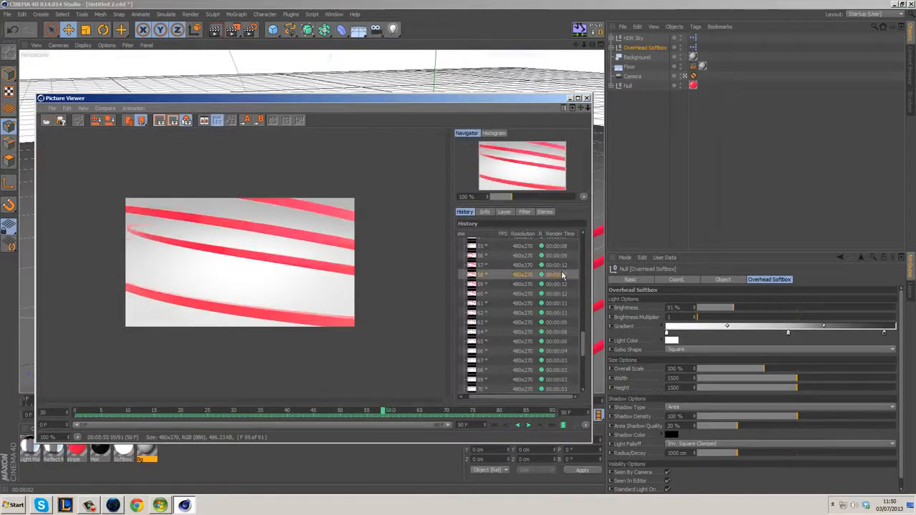
left_click_drag(583, 344, 585, 341)
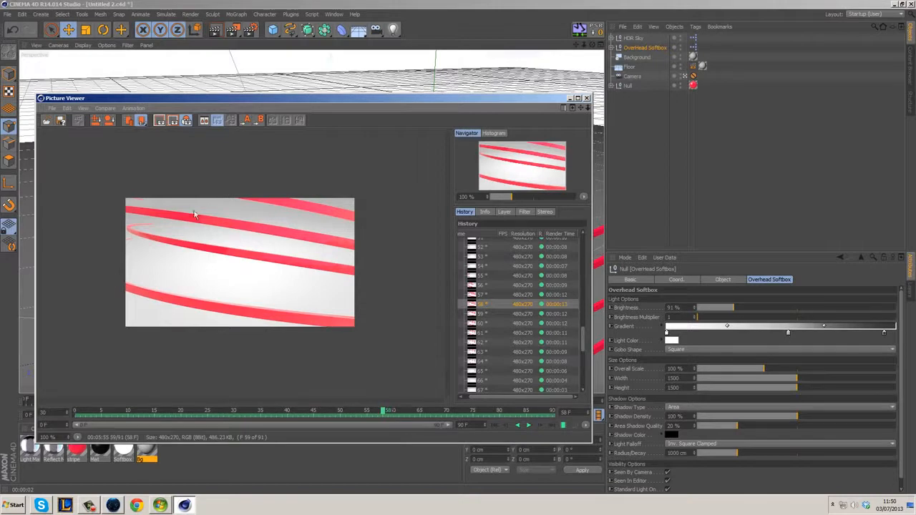
left_click(558, 295)
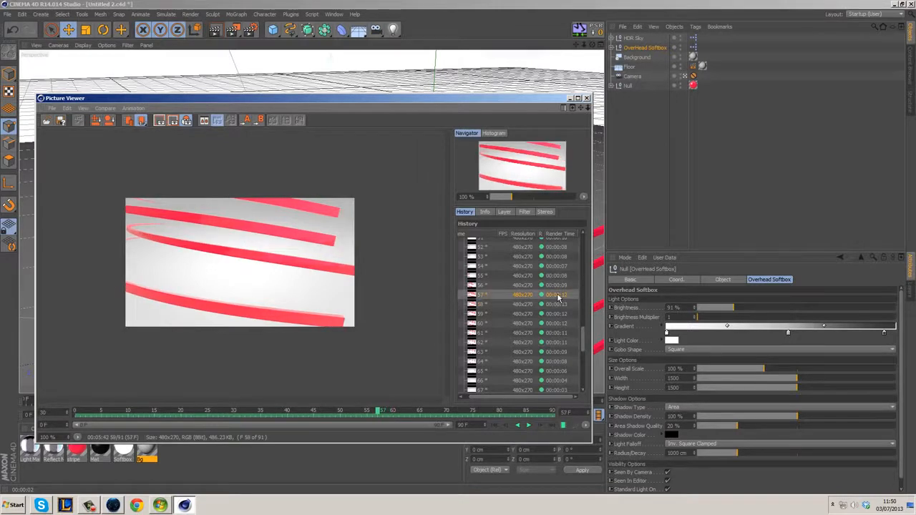
left_click(559, 305)
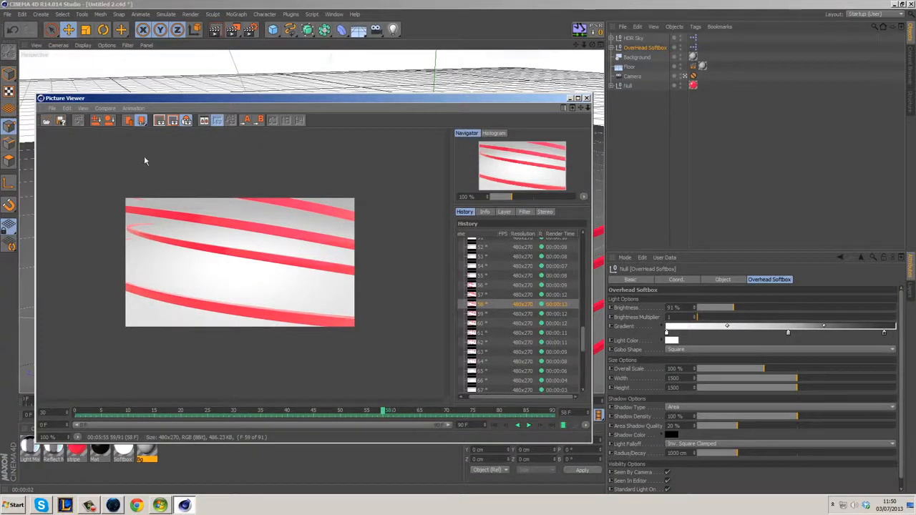
Step through rendered frames 59 to 67 to check how the red stripes leave the picture.
left_click(563, 314)
left_click(564, 323)
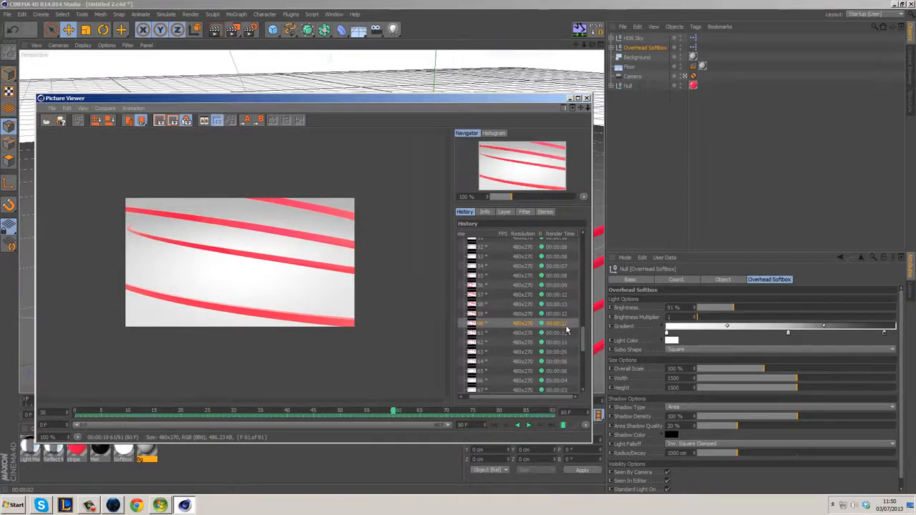
left_click(565, 334)
left_click(569, 344)
left_click(570, 353)
left_click(568, 362)
left_click(565, 370)
left_click(563, 380)
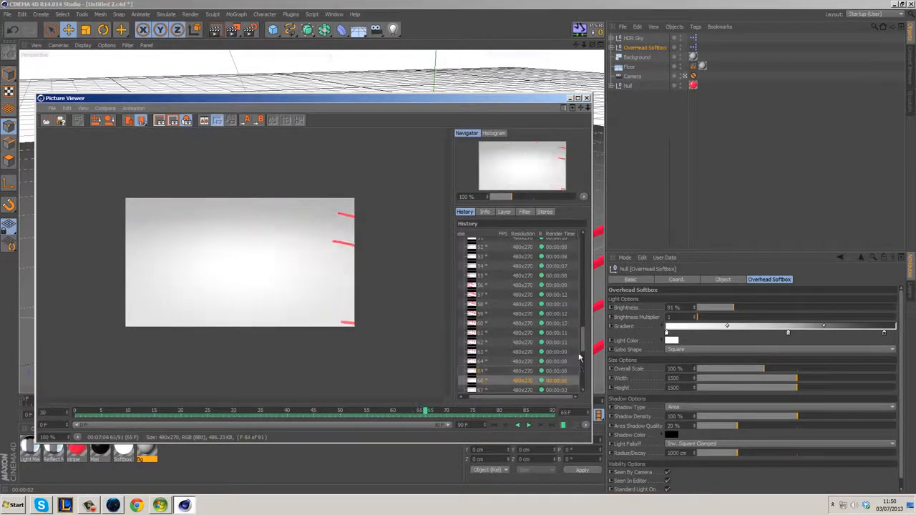
scroll(584, 349, "down", 1)
left_click(570, 369)
scroll(580, 351, "down", 1)
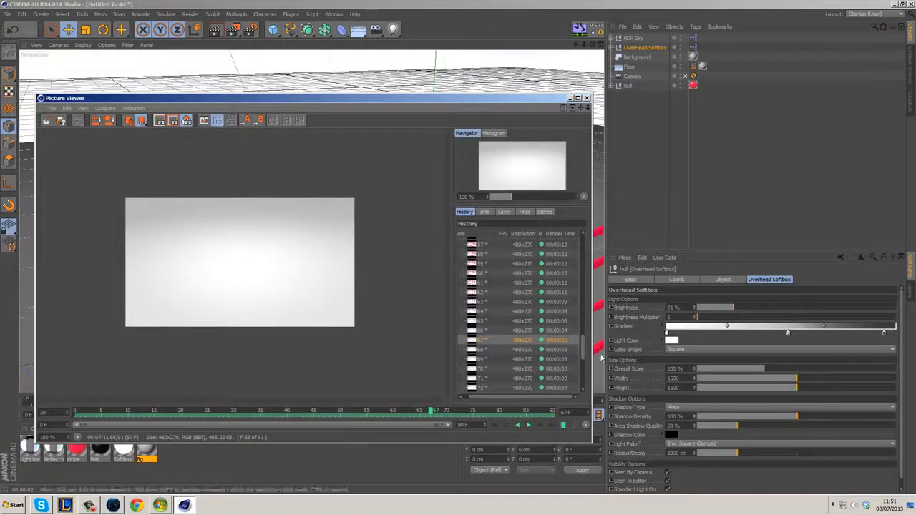
Step backwards through the rendered frames from 87 to 68 to check the end of the animation.
scroll(585, 350, "down", 5)
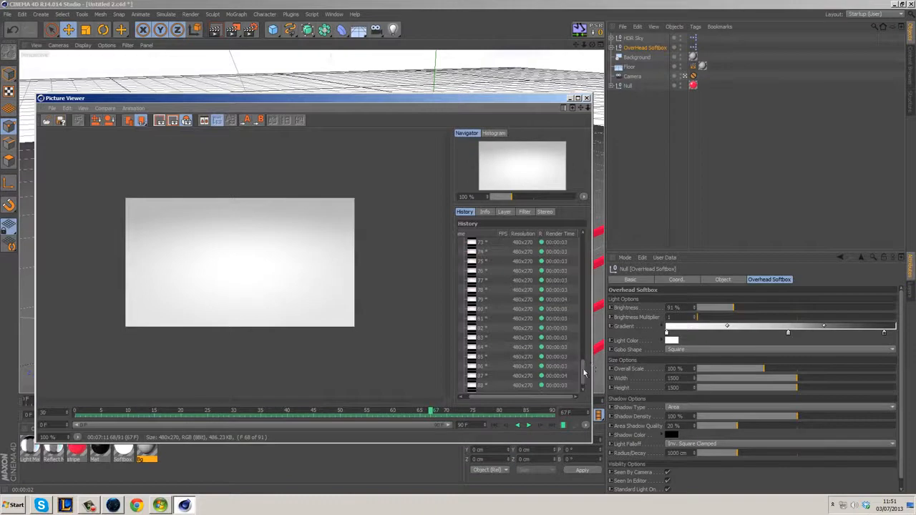
left_click(560, 376)
left_click(559, 366)
left_click(554, 357)
left_click(557, 347)
left_click(559, 337)
left_click(558, 328)
left_click(558, 319)
left_click(558, 309)
left_click(558, 299)
left_click(557, 289)
left_click(559, 280)
left_click(558, 271)
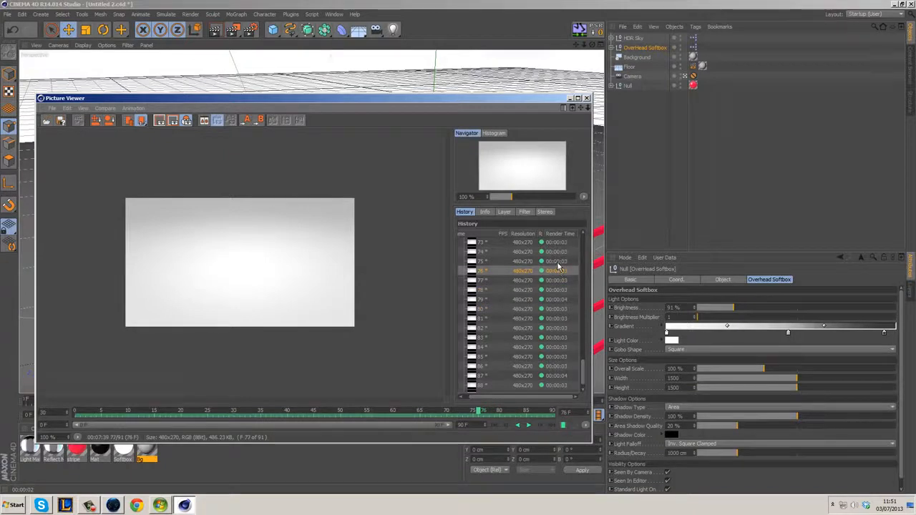
left_click(558, 262)
left_click(557, 252)
scroll(548, 252, "up", 2)
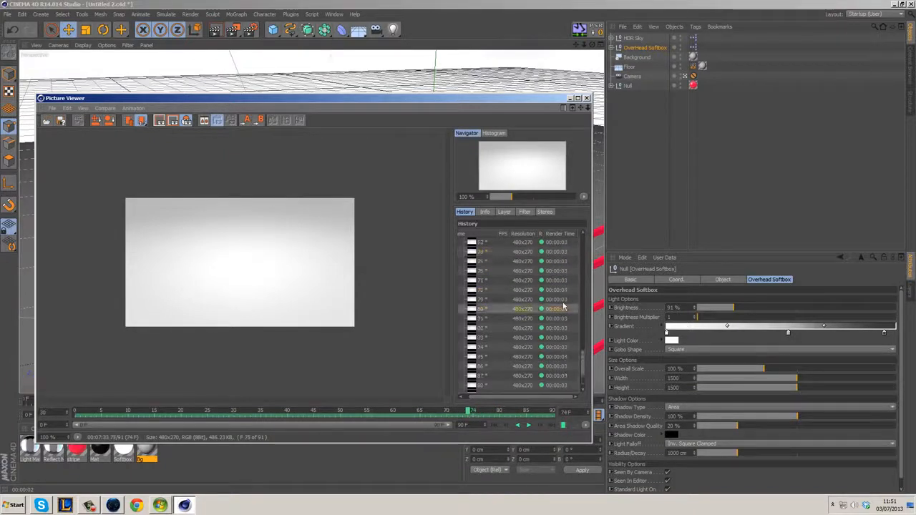
left_click(564, 303)
left_click(559, 291)
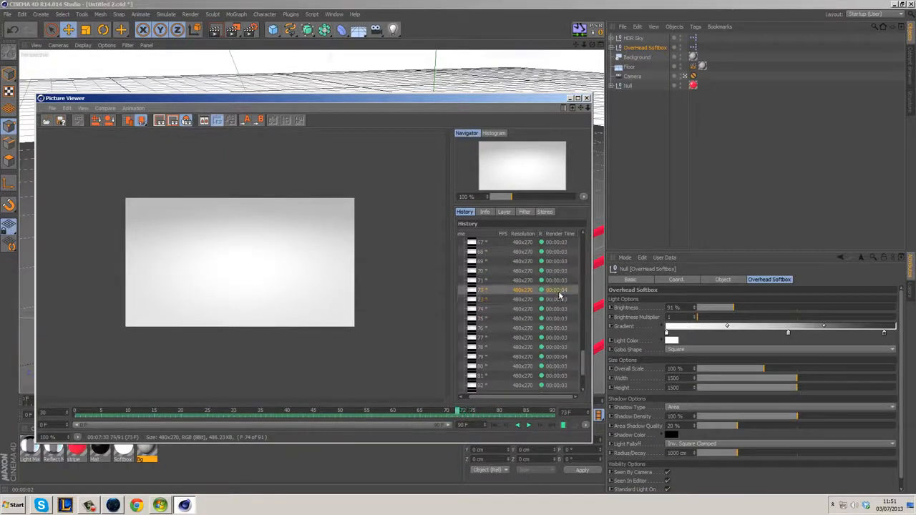
left_click(561, 281)
left_click(562, 270)
left_click(562, 255)
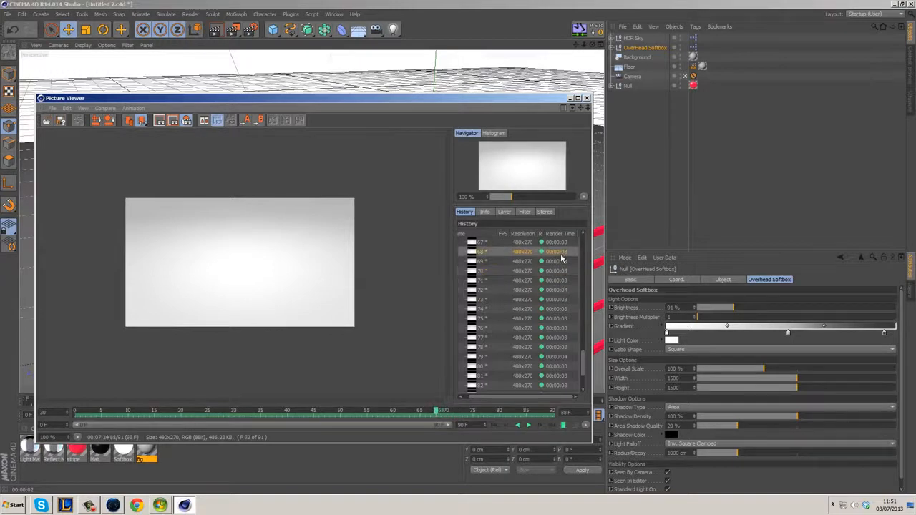
Recheck rendered frames 63 to 67 one by one where the stripes disappear.
scroll(544, 260, "up", 2)
left_click(562, 262)
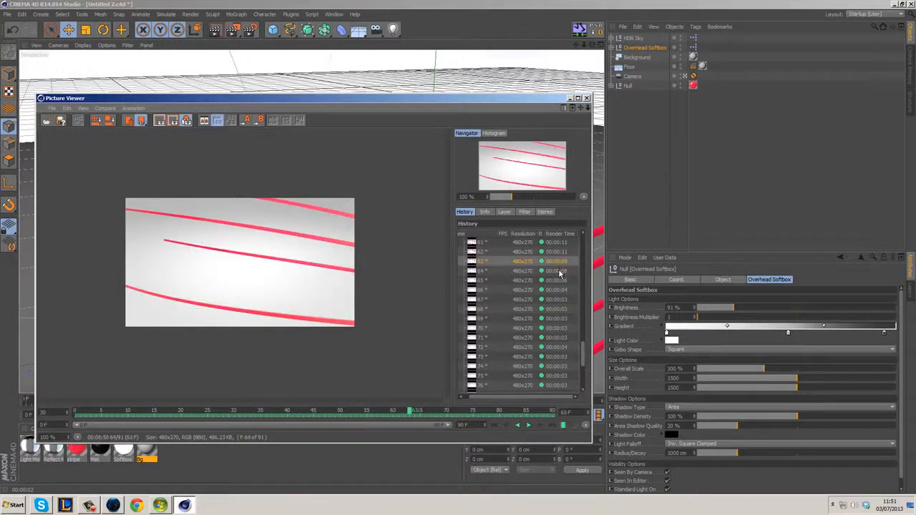
left_click(561, 271)
left_click(560, 280)
left_click(559, 291)
left_click(561, 300)
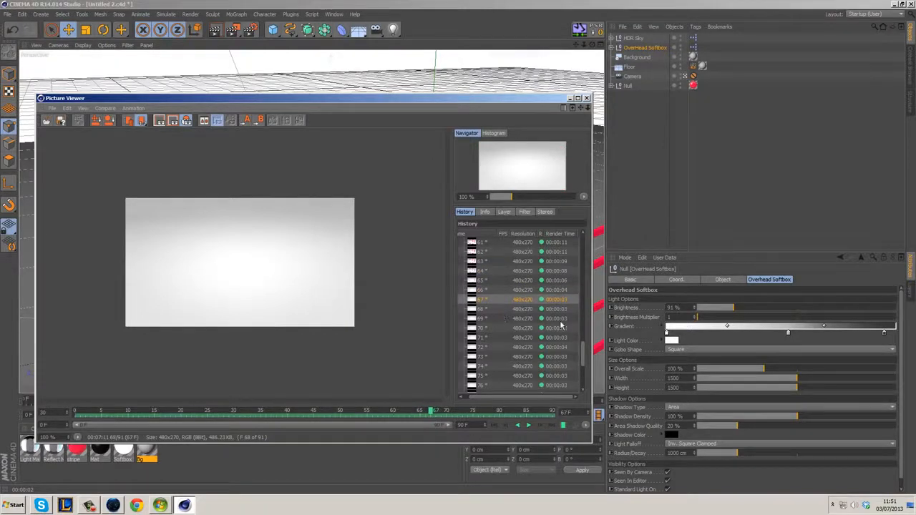
Look over the frame list from the last frames back to the start and play the rendered sequence forwards.
scroll(583, 351, "down", 3)
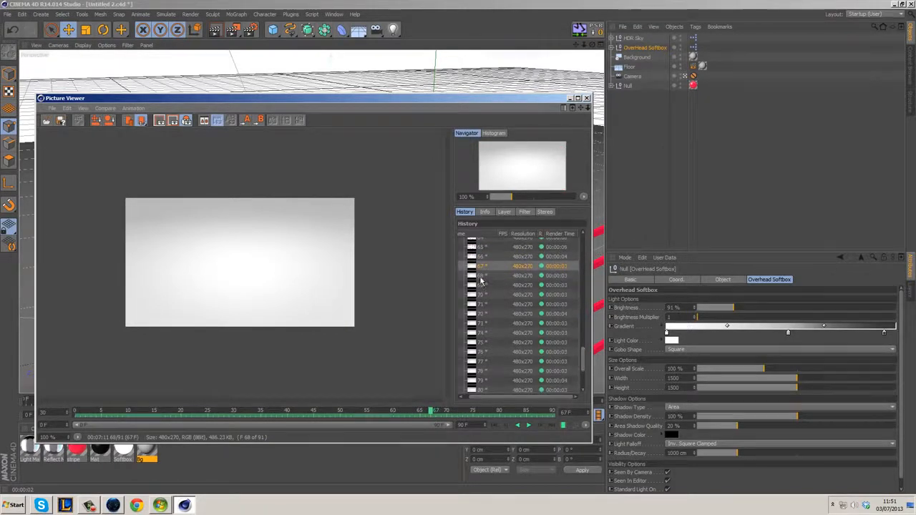
scroll(583, 361, "down", 5)
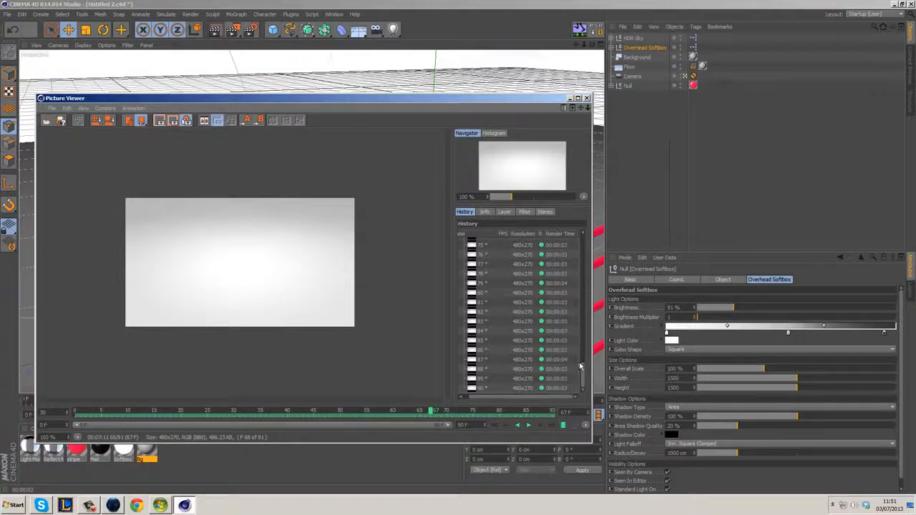
left_click_drag(581, 368, 582, 358)
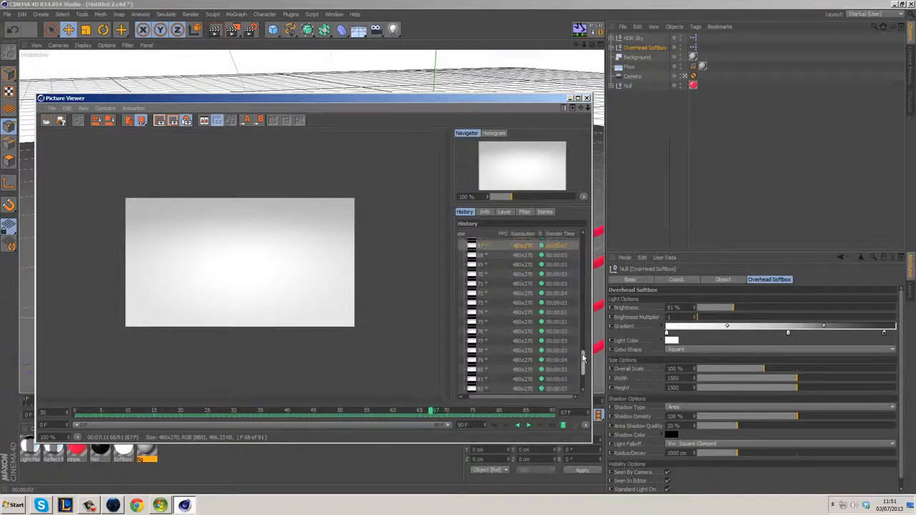
left_click_drag(583, 358, 583, 349)
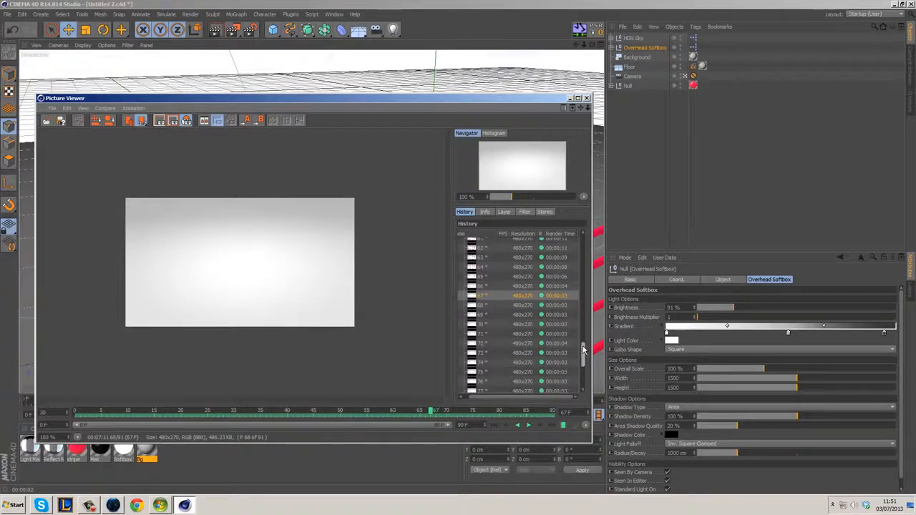
left_click_drag(583, 348, 585, 372)
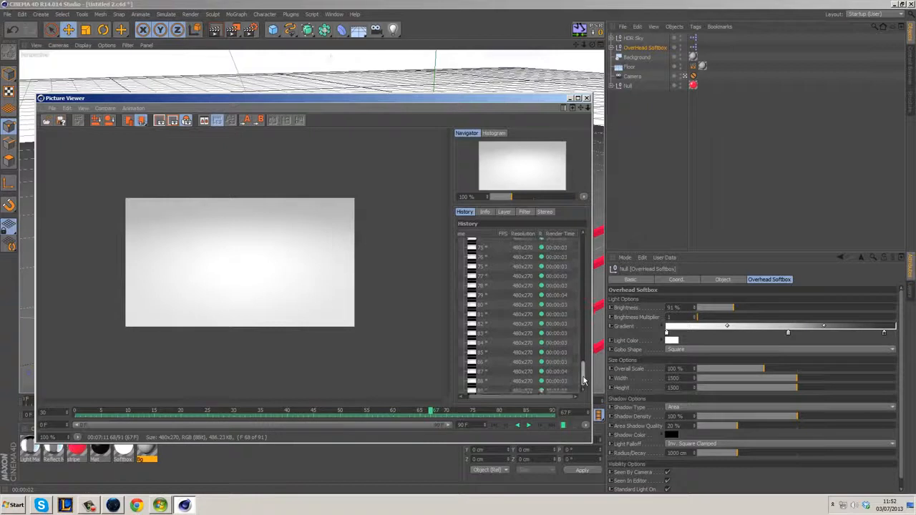
left_click_drag(583, 384, 585, 244)
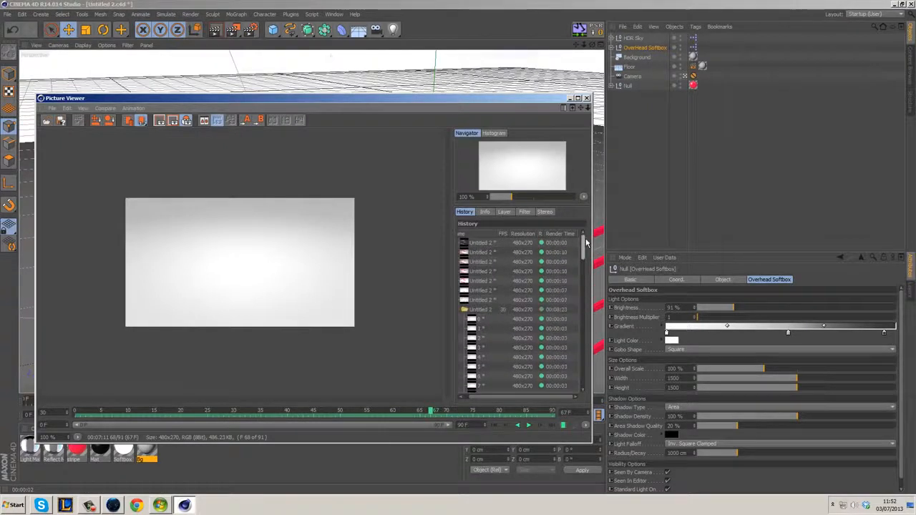
left_click(527, 427)
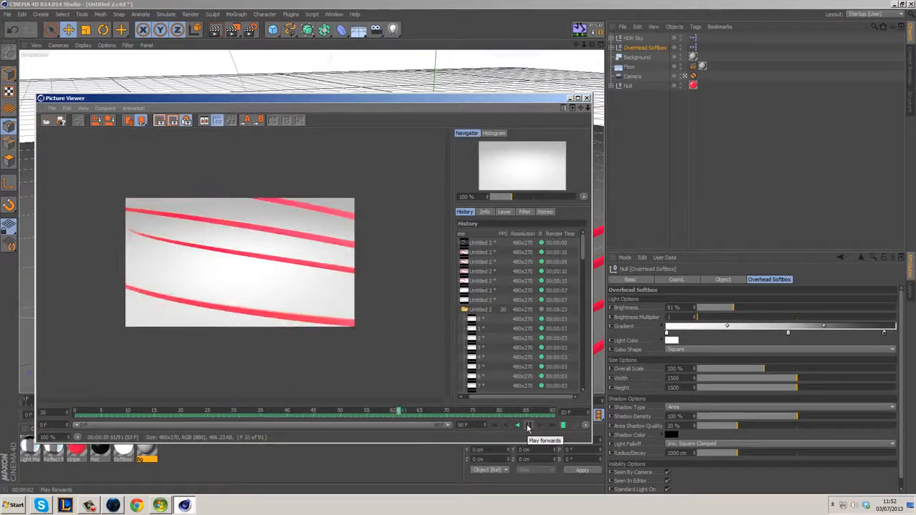